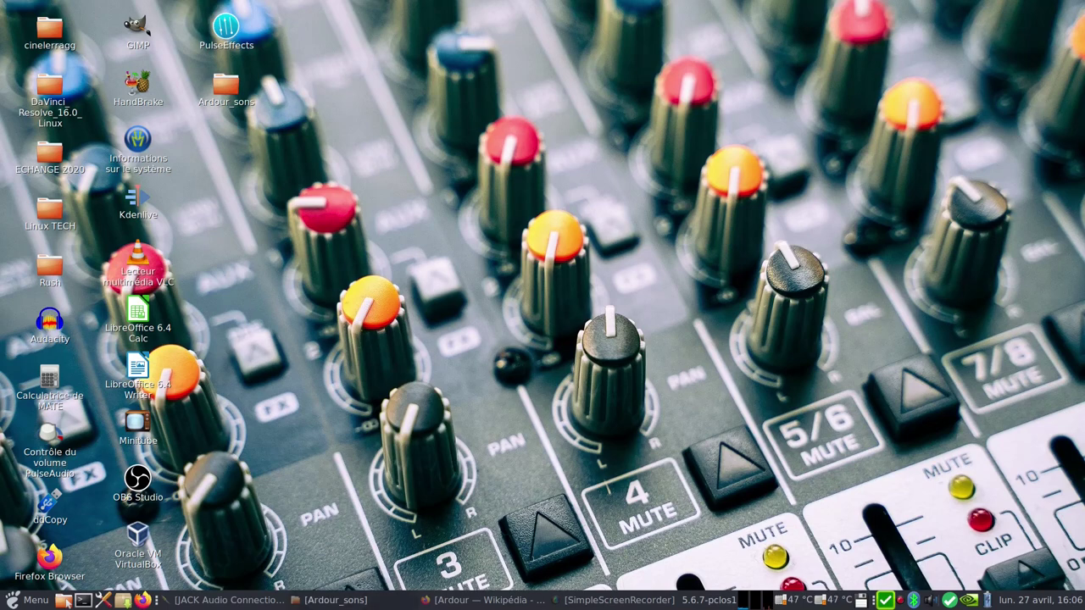
- Switch to Firefox and read the Wikipedia article on Ardour, from its basic functions to plugins, MIDI, formats and API
left_click(462, 600)
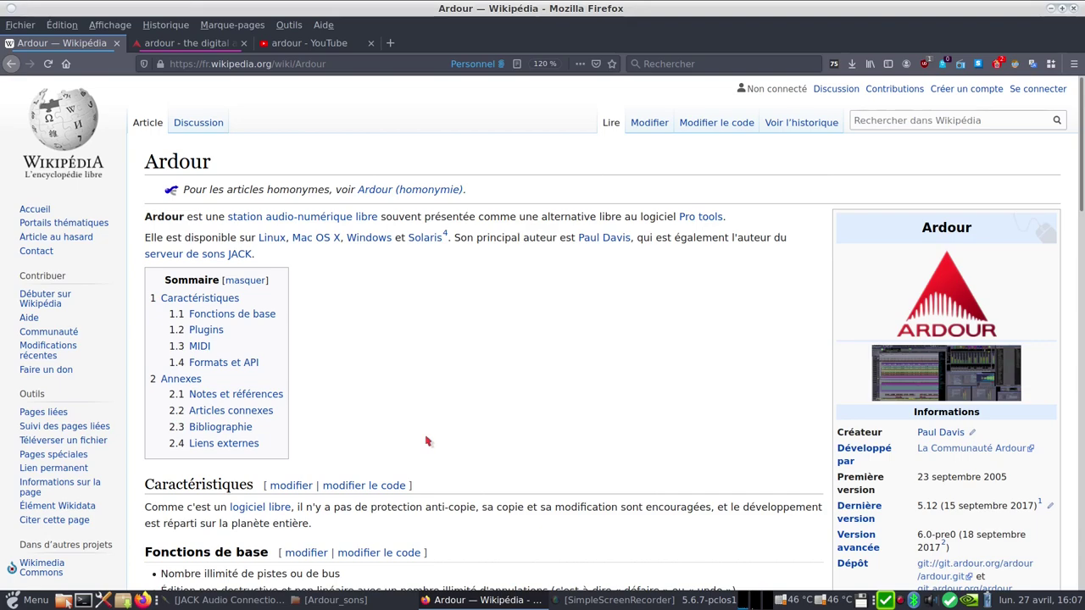
scroll(427, 441, "down", 5)
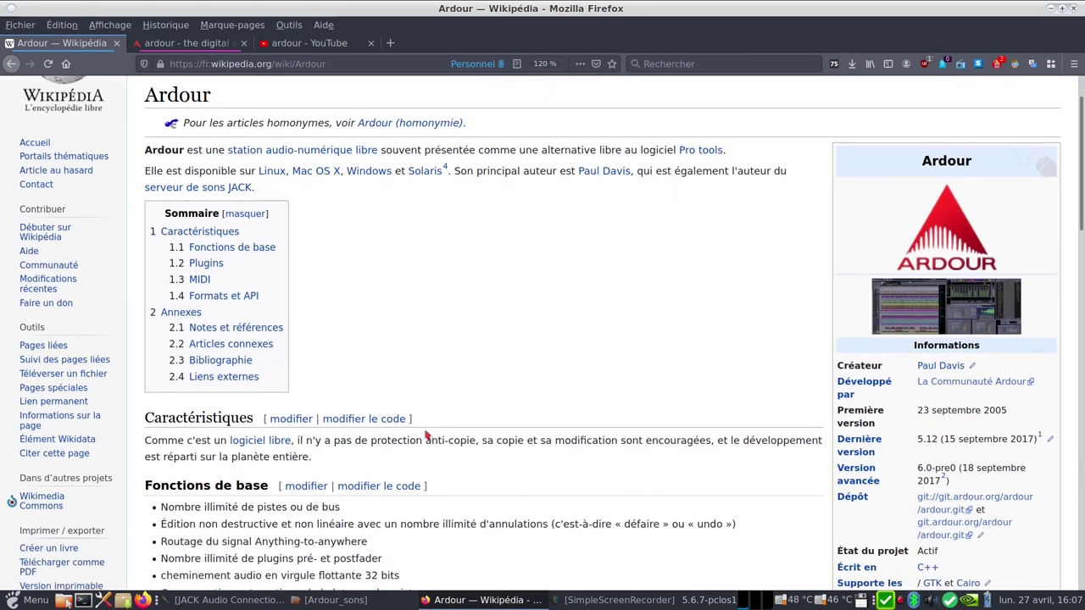
scroll(427, 436, "down", 2)
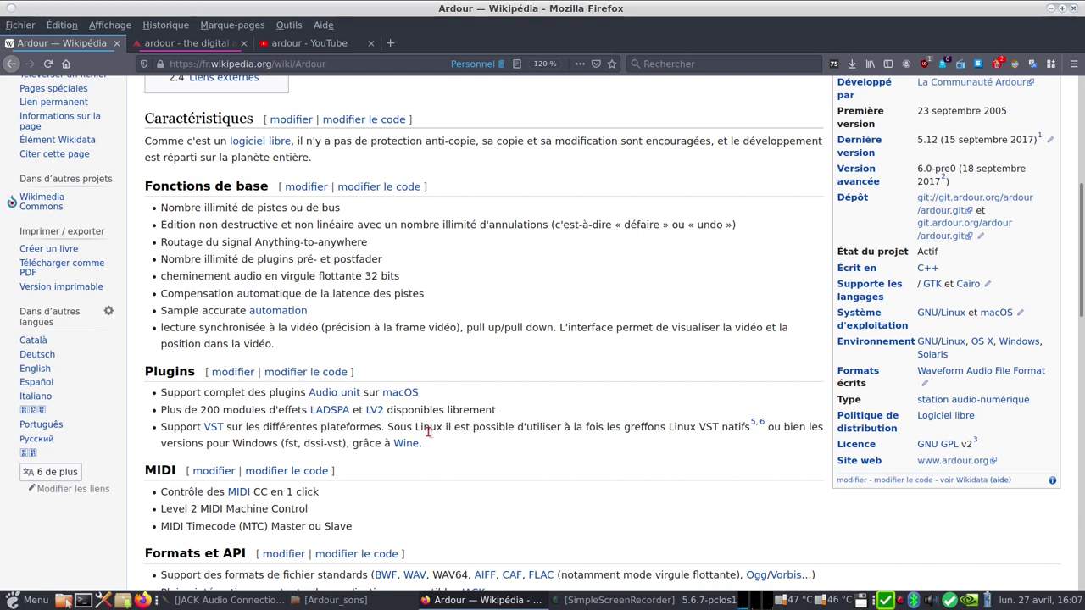
scroll(600, 407, "down", 3)
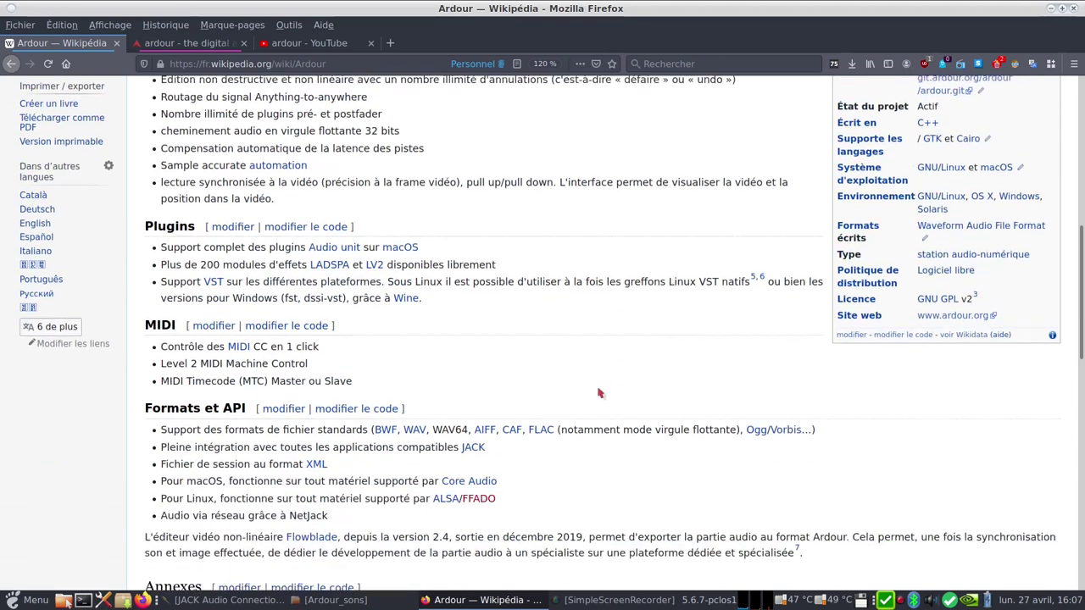
scroll(601, 394, "up", 5)
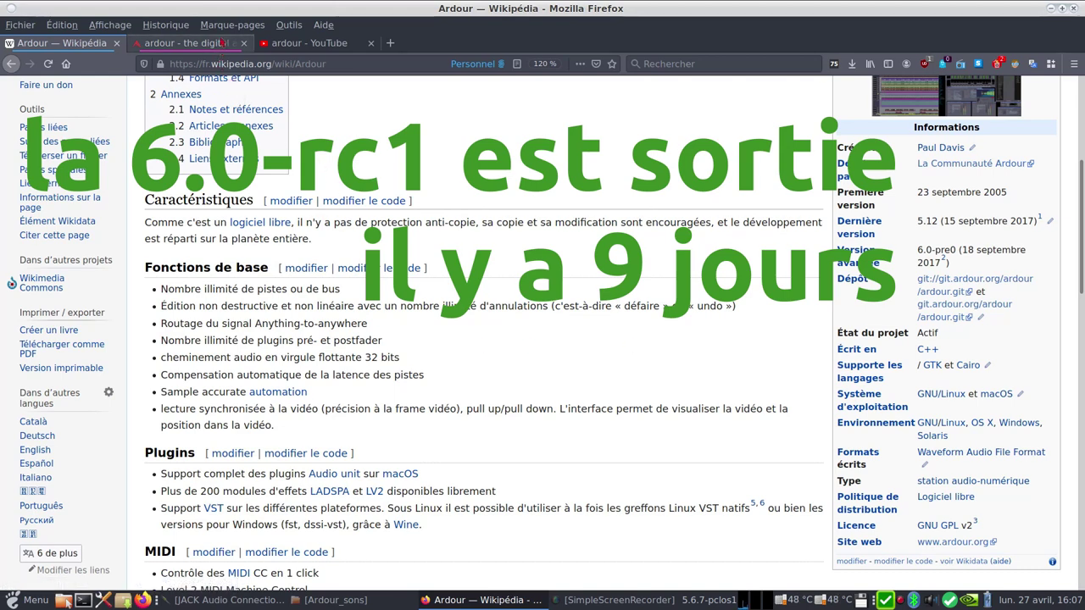
- Glance at the Ardour website, then return to the beginning of the Wikipedia article
left_click(222, 44)
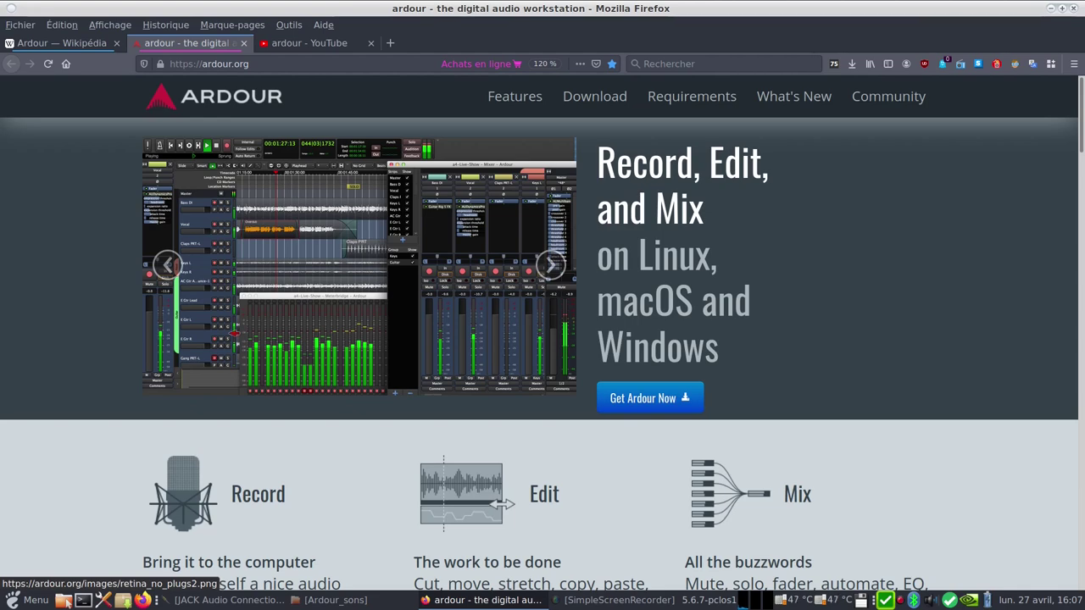
left_click(86, 41)
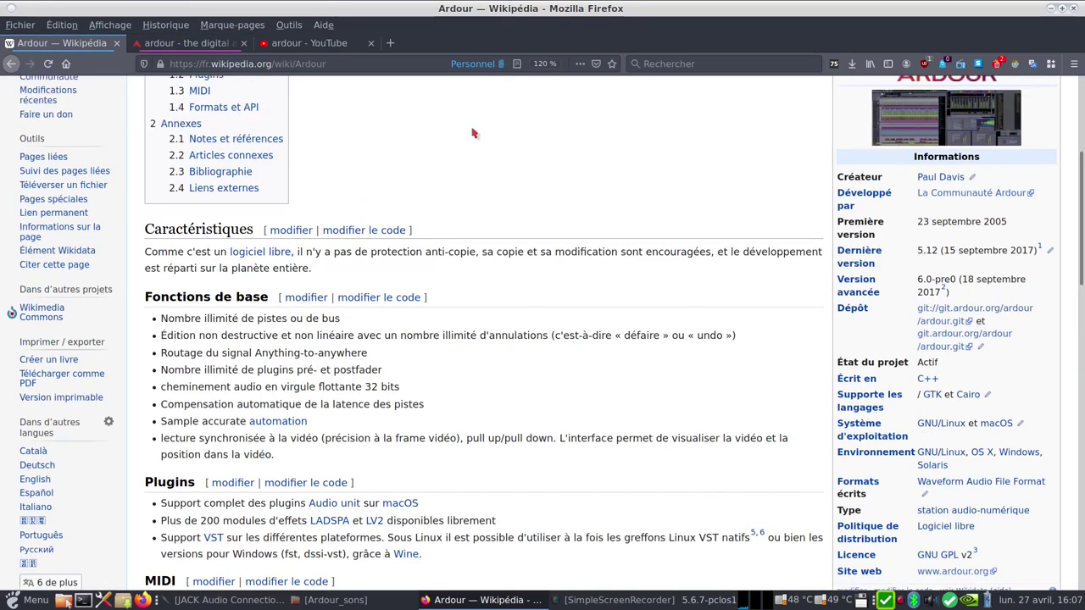
scroll(473, 133, "up", 5)
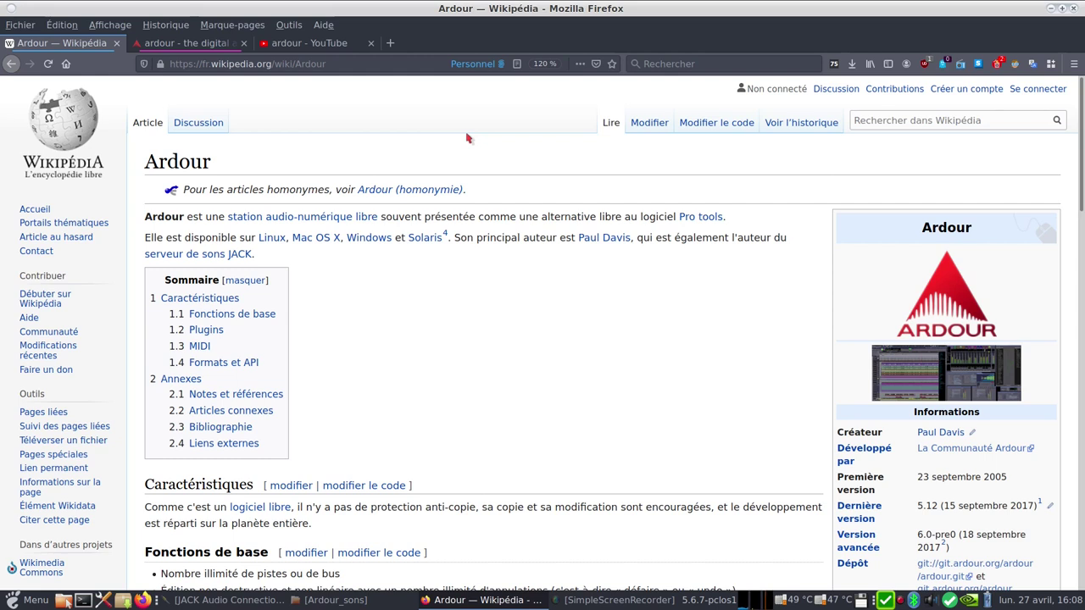
- Bring up the JACK Audio Connection Kit window to view it, then minimize it
left_click(236, 601)
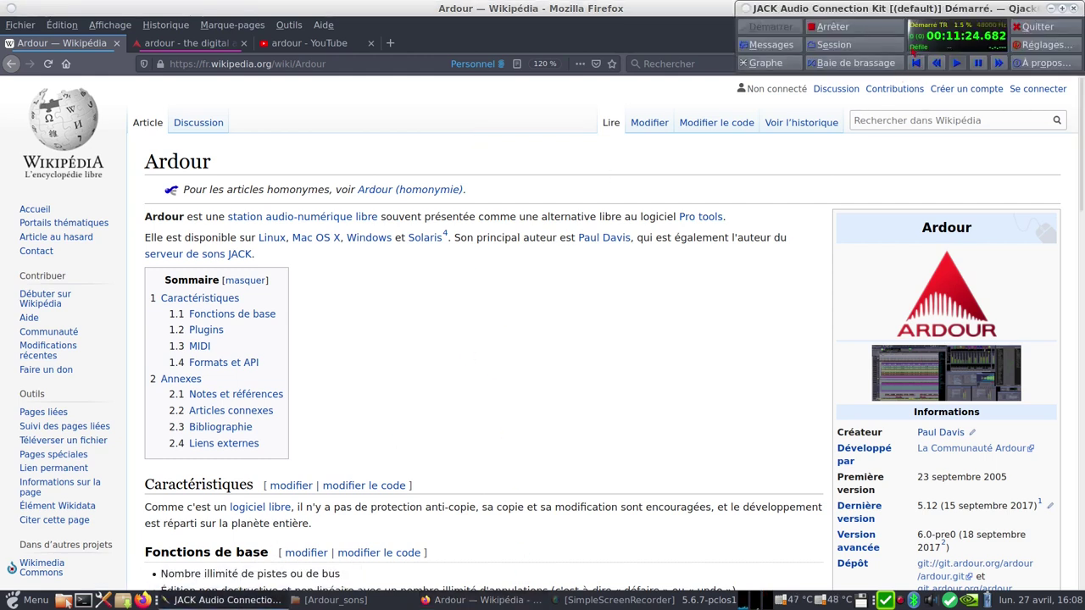
left_click(1052, 10)
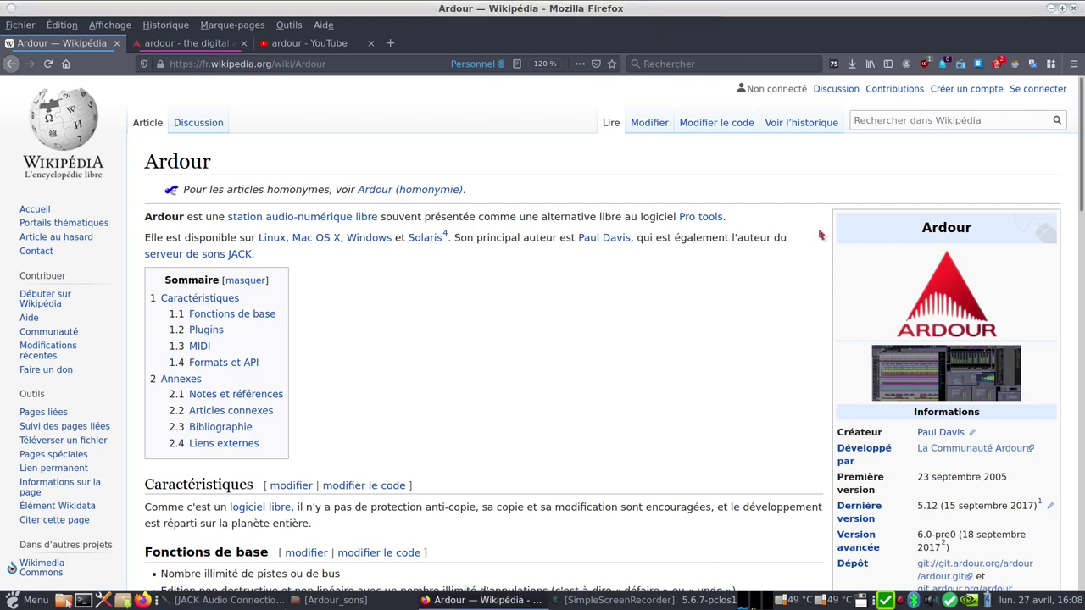
- Show the ardour.org home page and advance its screenshot carousel to the next image
left_click(204, 44)
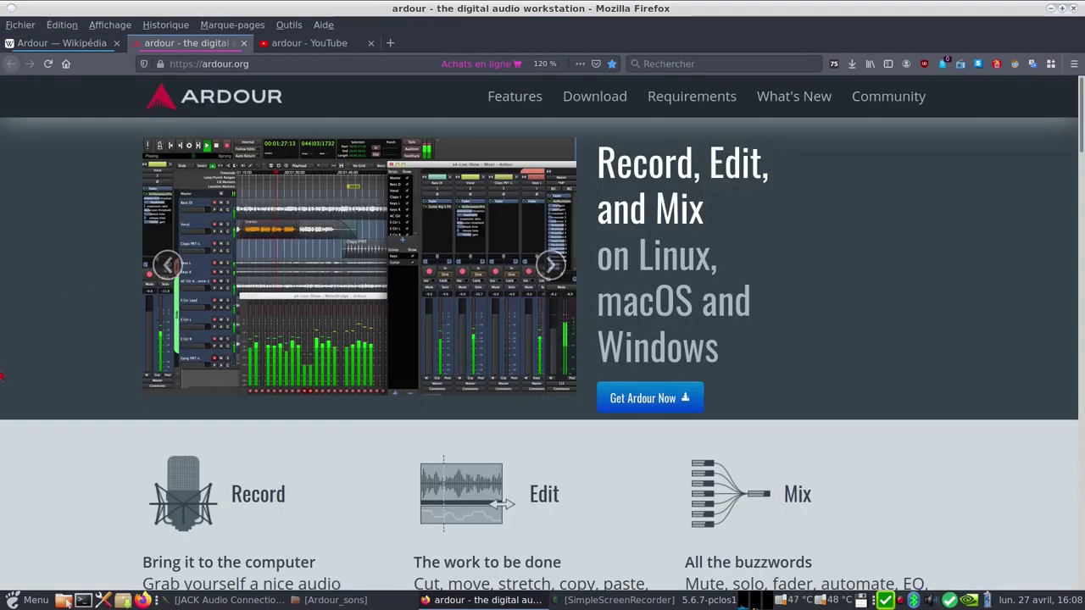
scroll(68, 334, "down", 2)
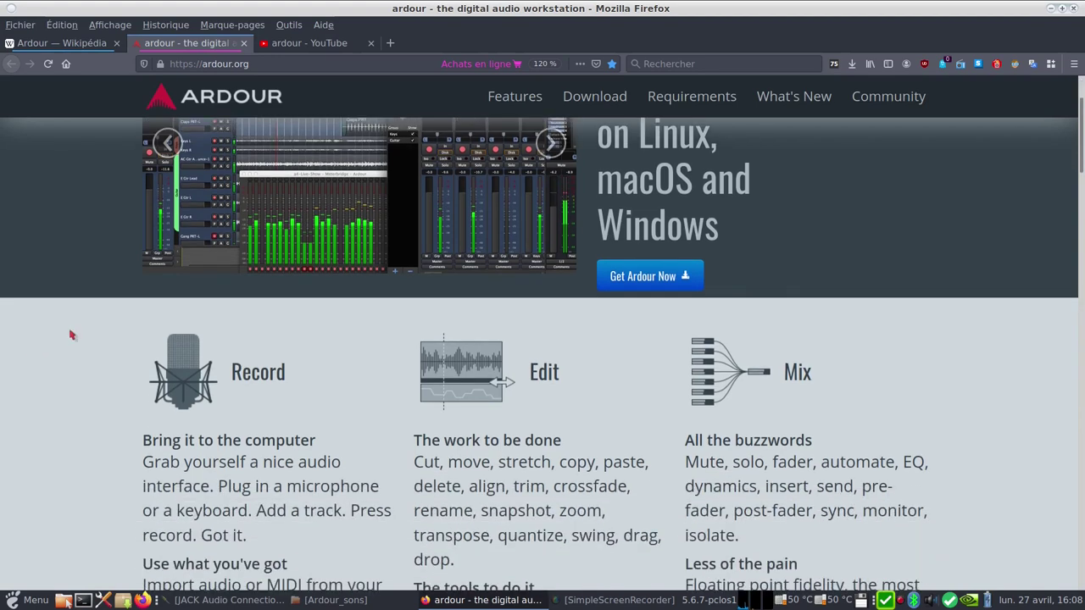
scroll(68, 334, "up", 2)
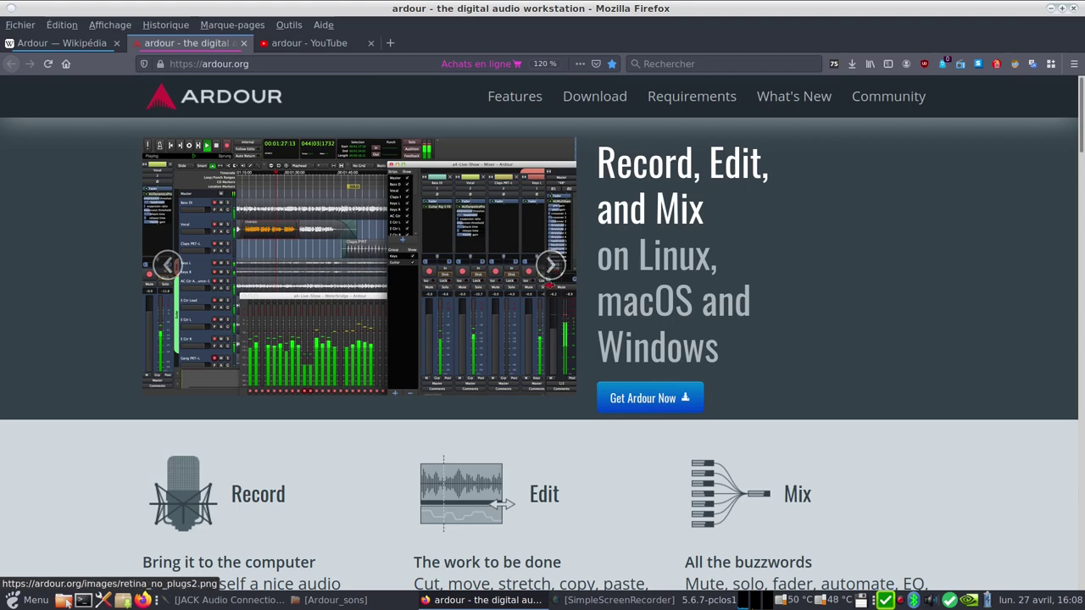
left_click(550, 265)
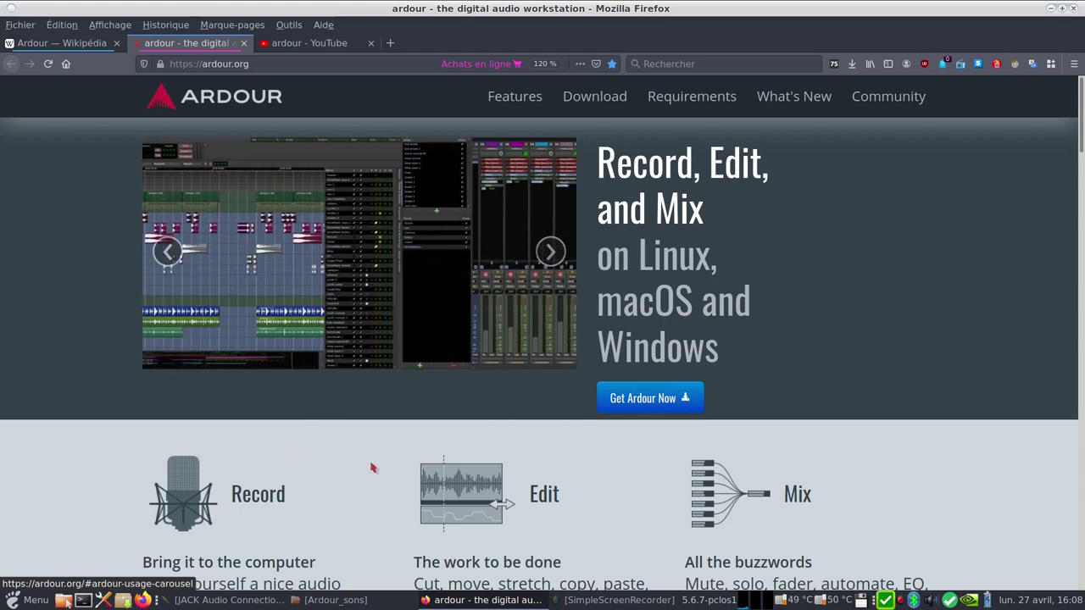
- Read through the ardour.org home page, from the target user groups to the Video Timeline and Ardour Is Open sections, and return to its beginning
scroll(246, 399, "down", 4)
scroll(153, 399, "down", 10)
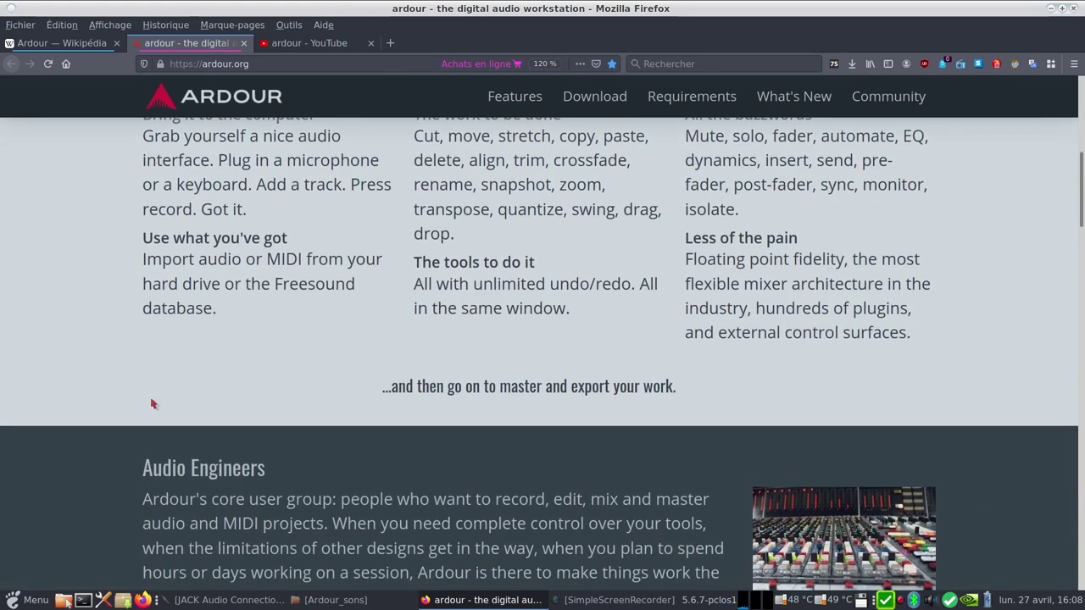
scroll(136, 413, "down", 3)
scroll(136, 412, "up", 4)
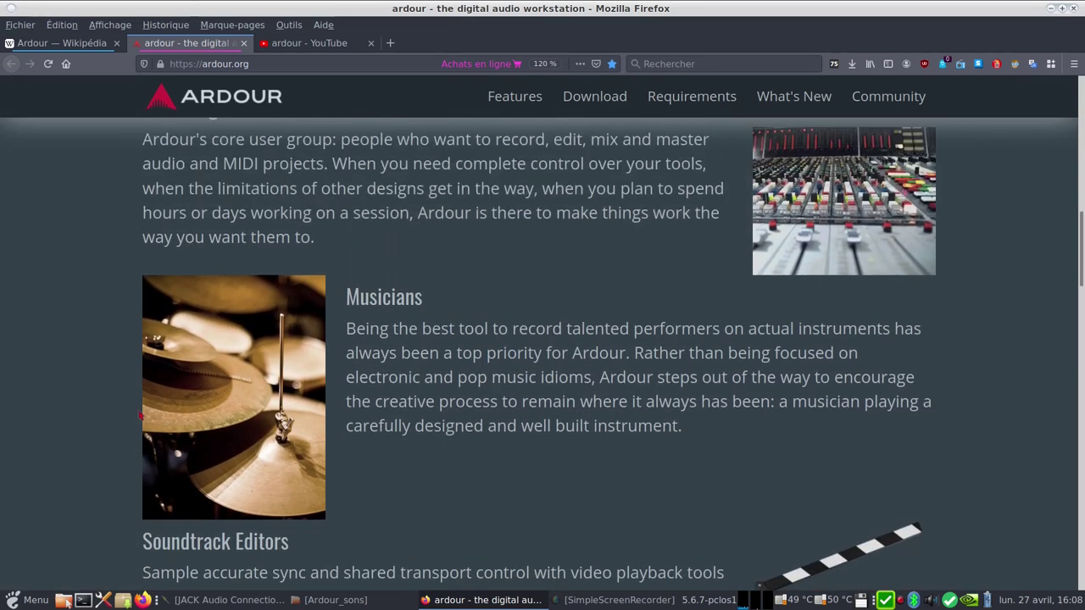
scroll(135, 413, "down", 2)
scroll(136, 413, "down", 12)
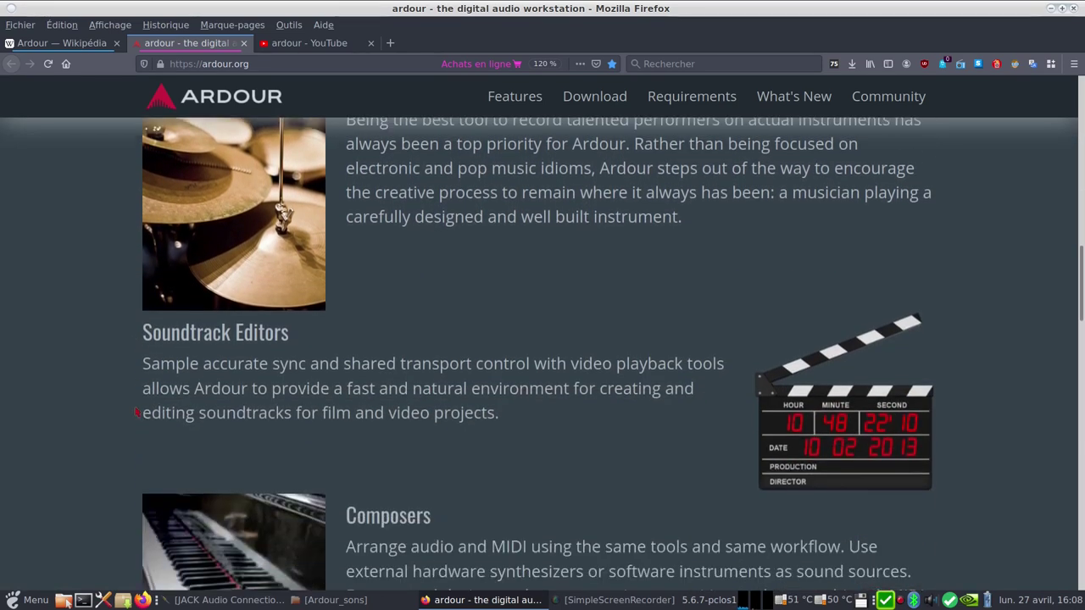
scroll(121, 433, "down", 6)
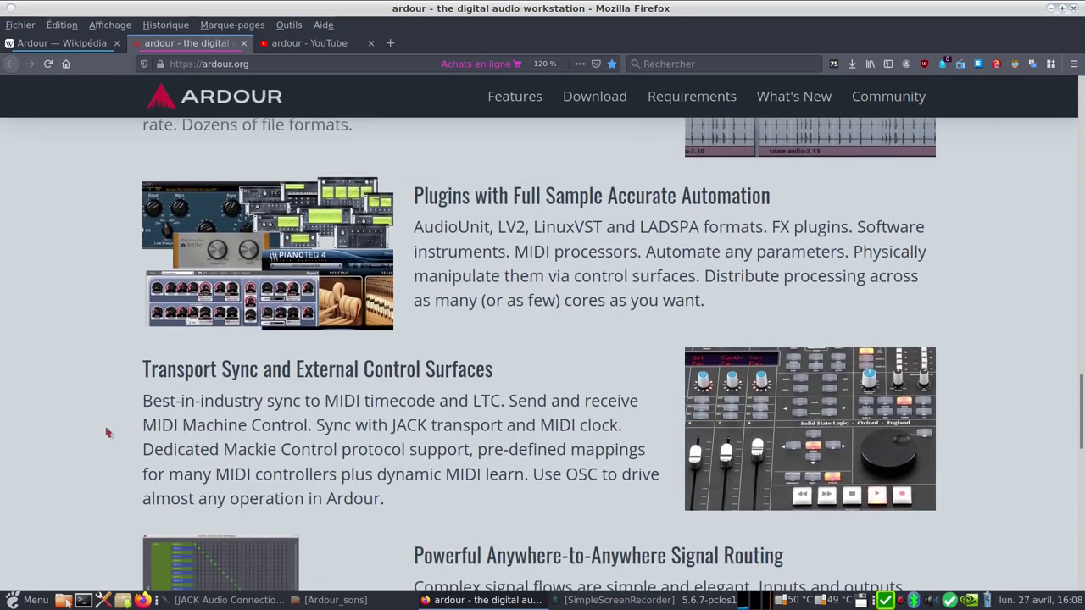
scroll(107, 431, "down", 5)
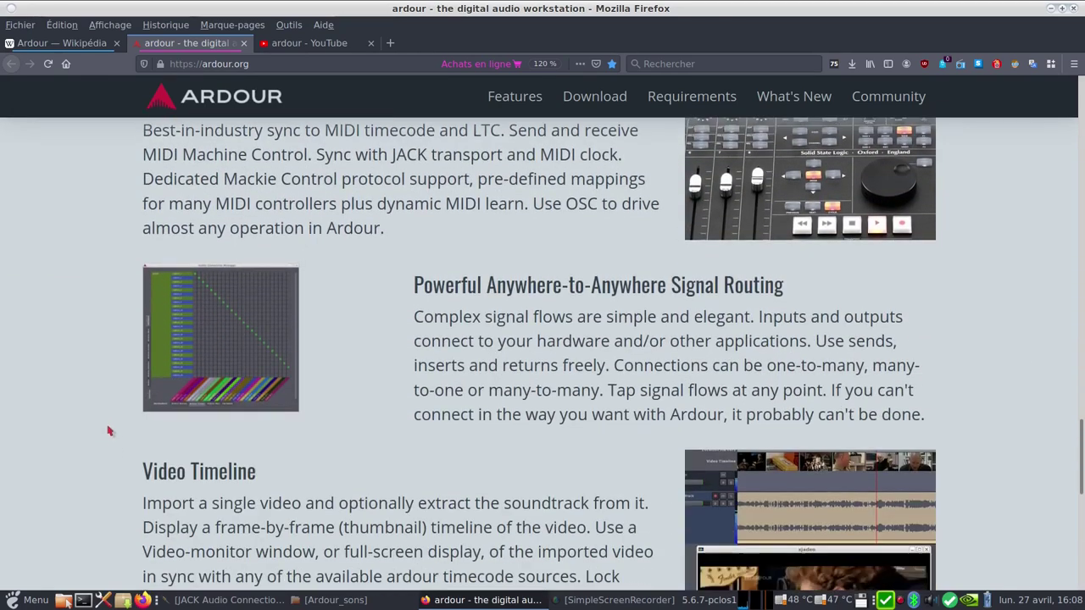
scroll(107, 432, "down", 7)
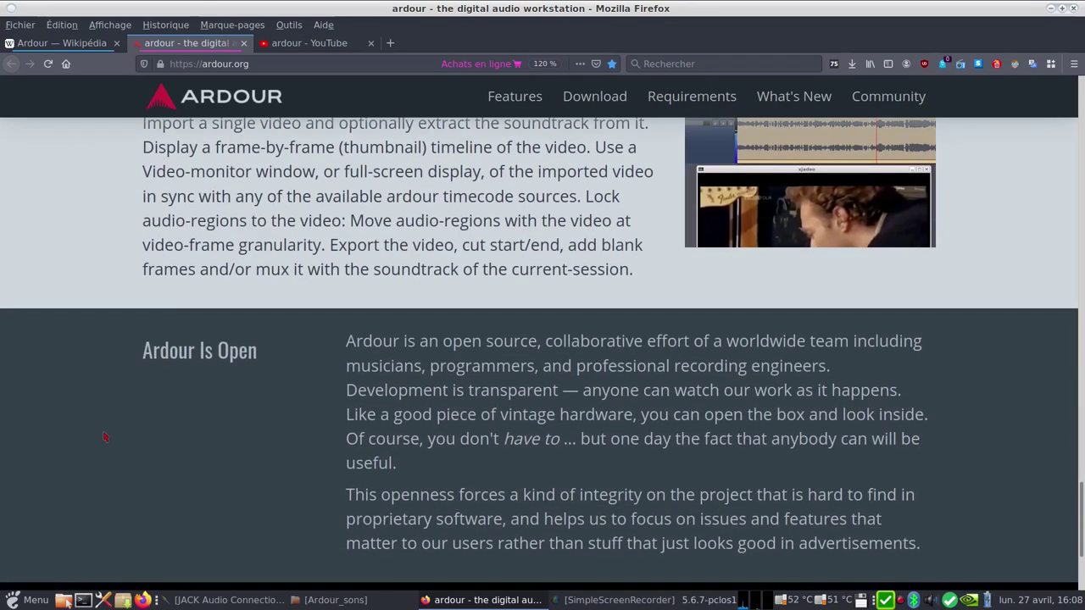
scroll(105, 437, "down", 4)
scroll(114, 407, "up", 7)
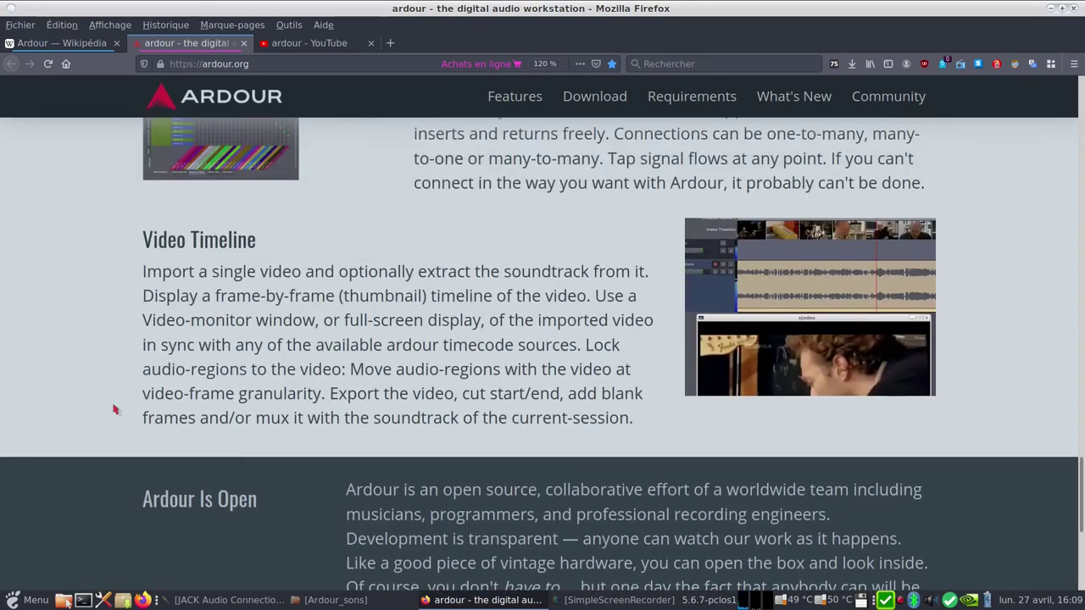
scroll(115, 409, "up", 15)
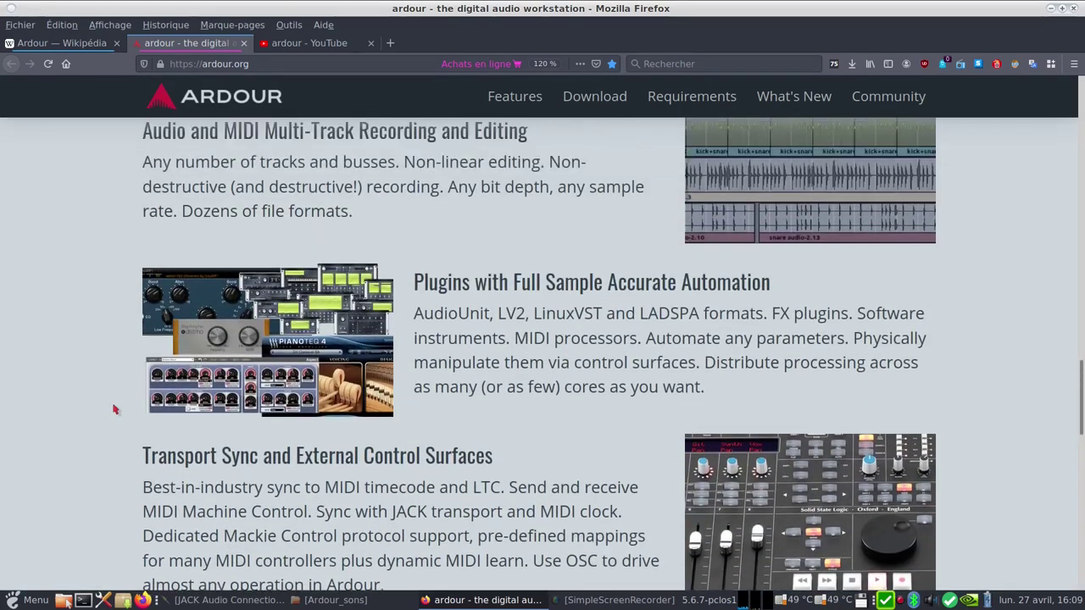
scroll(116, 410, "up", 18)
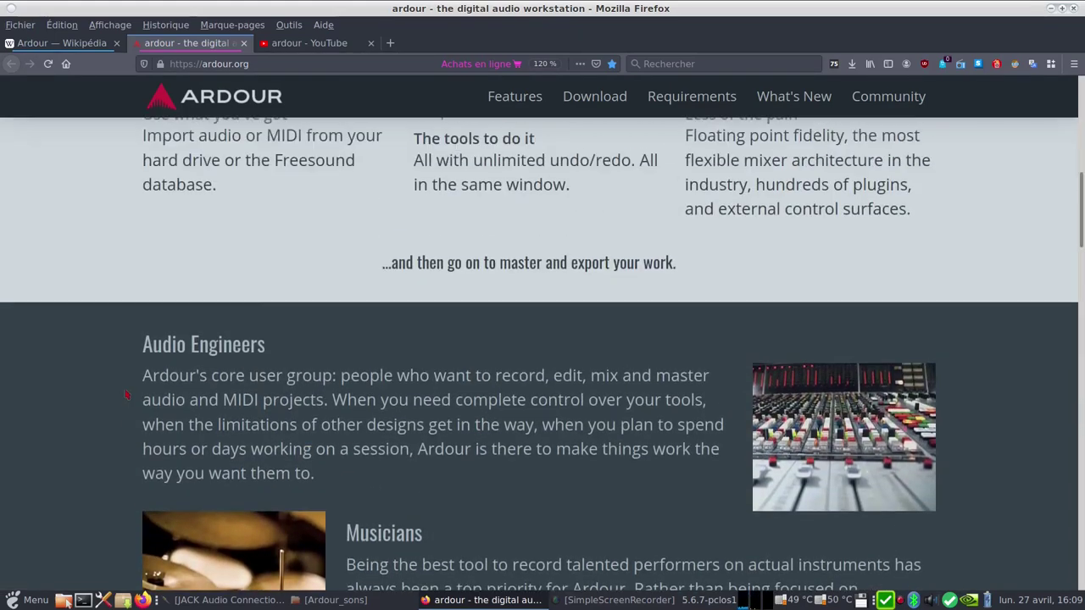
scroll(138, 376, "up", 3)
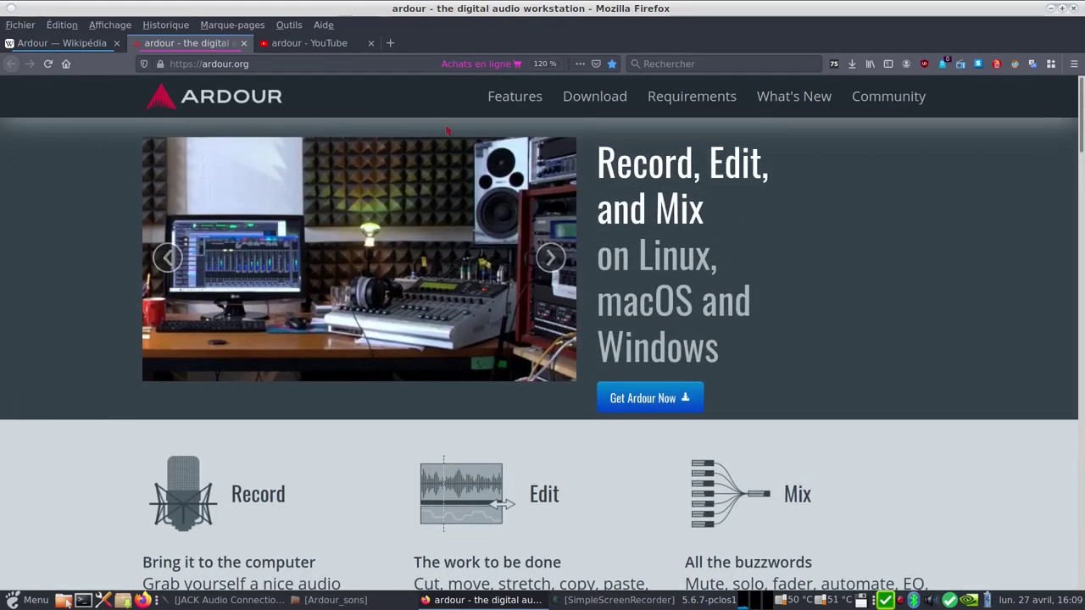
- Open the Features page of ardour.org and browse the screenshots in the Editing section's carousel
left_click(505, 98)
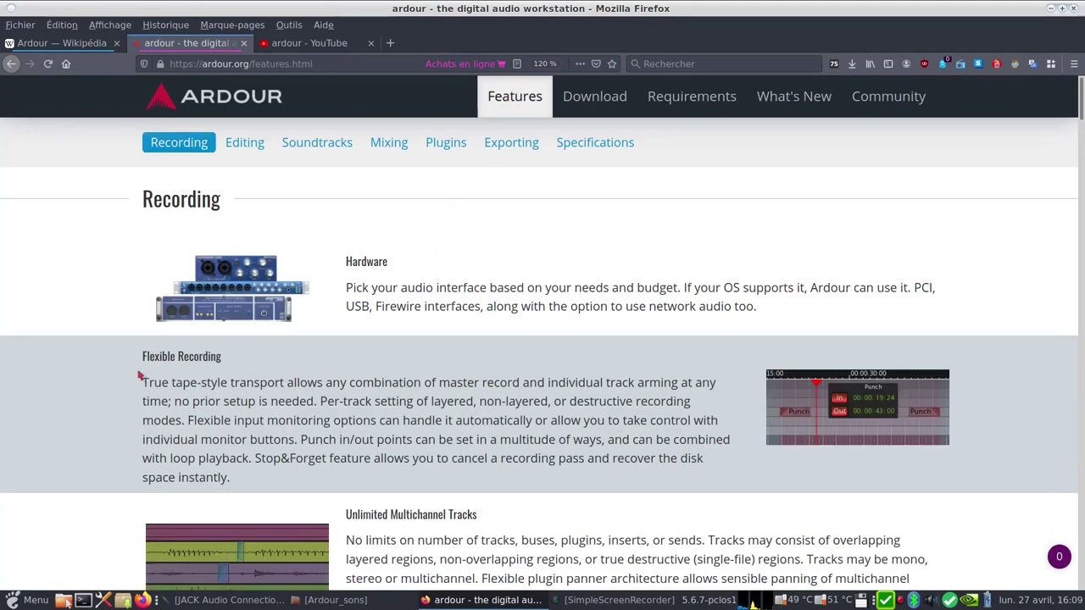
scroll(138, 377, "down", 6)
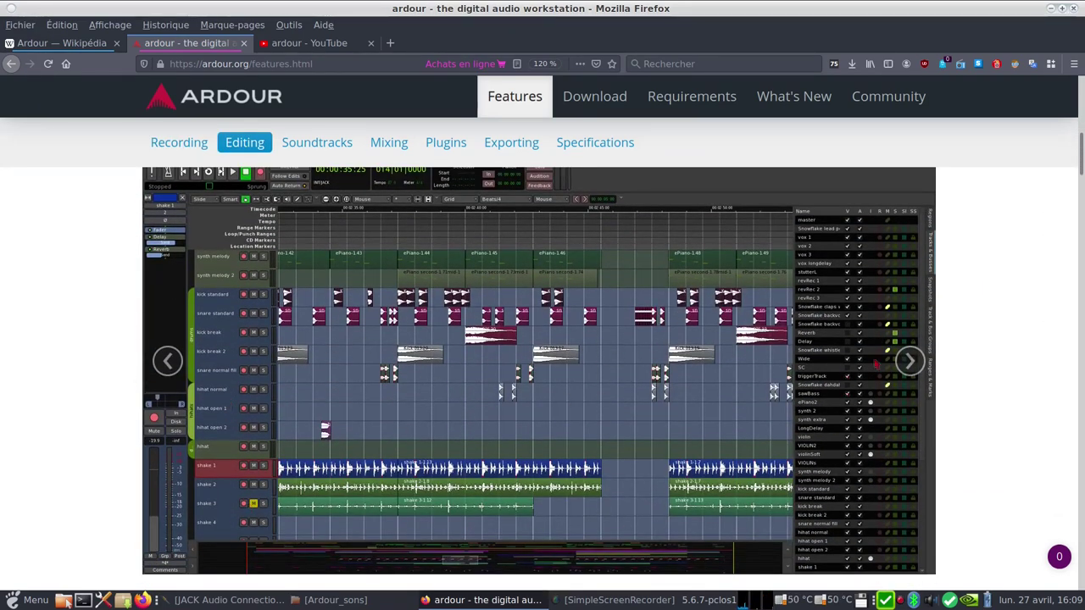
left_click(909, 361)
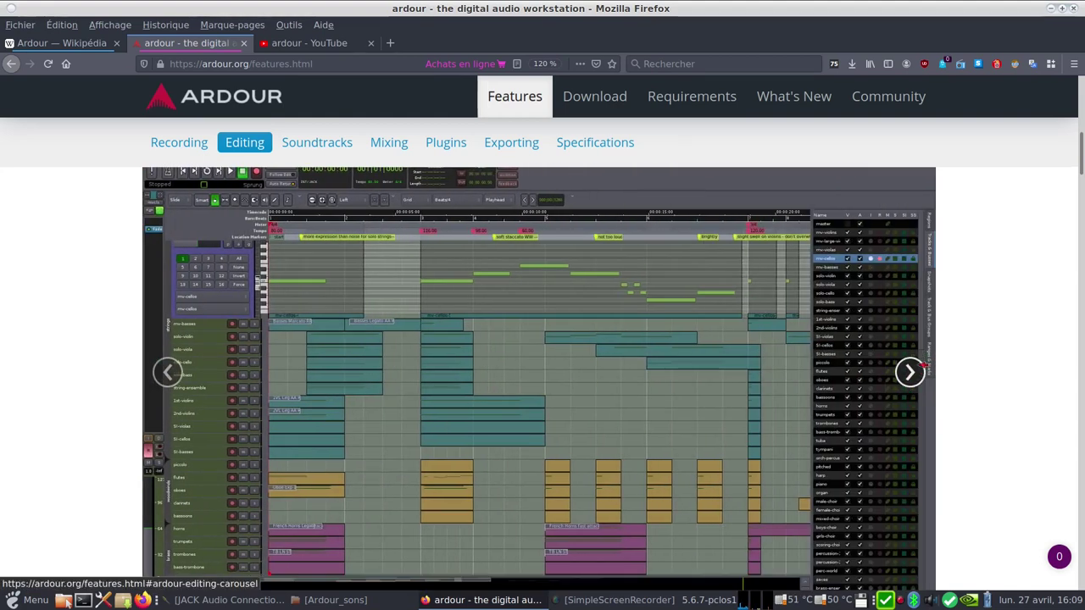
left_click(911, 370)
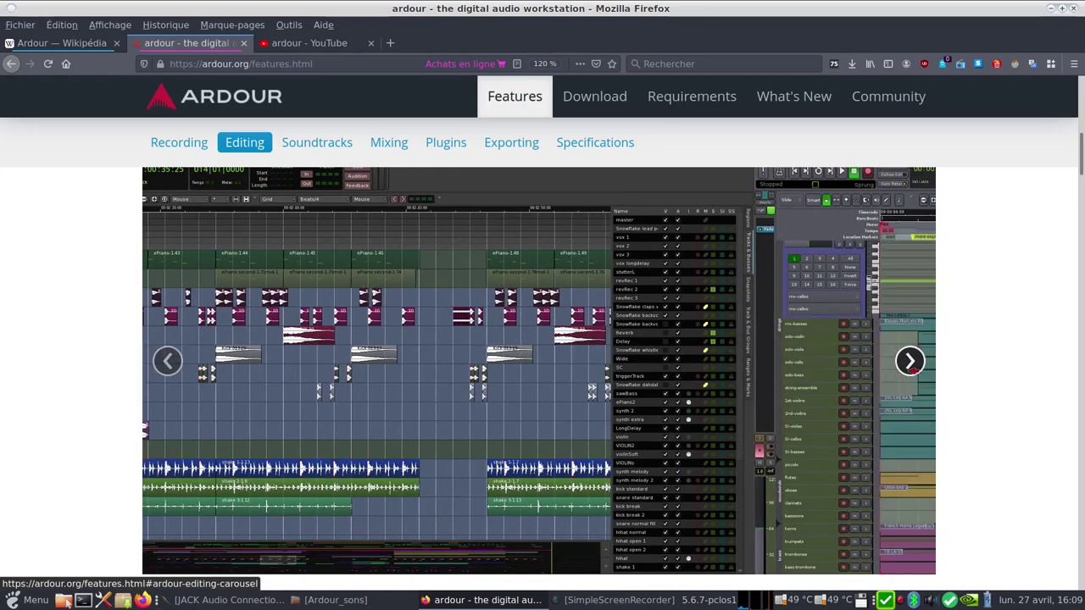
left_click(909, 361)
left_click(909, 364)
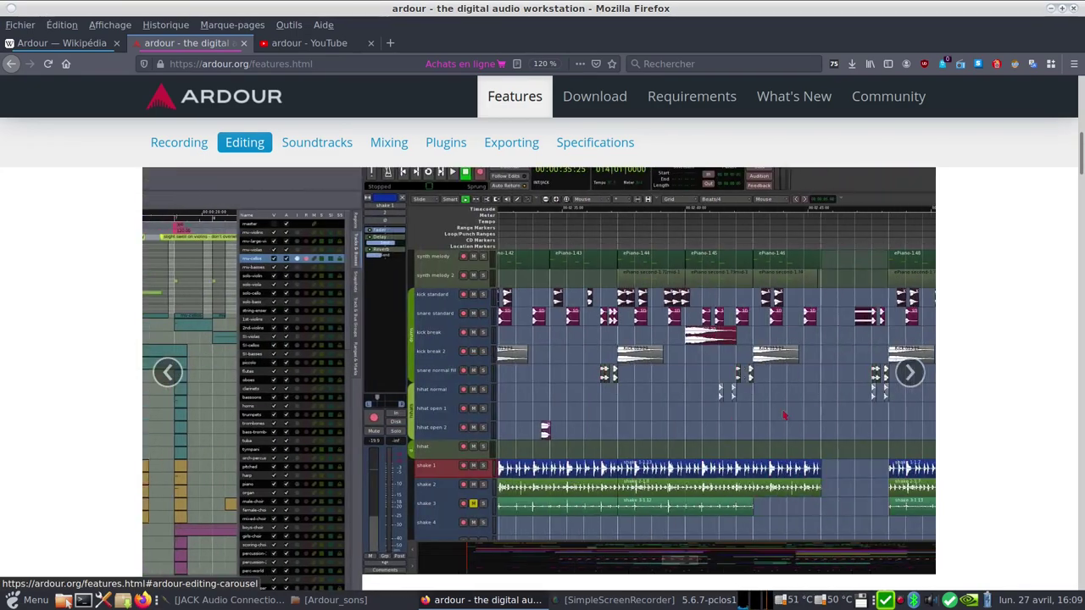
- Examine the Soundtracks, Mixing and Plugins sections of the Features page, including the AudioUnit and VST plugin support
scroll(782, 428, "down", 10)
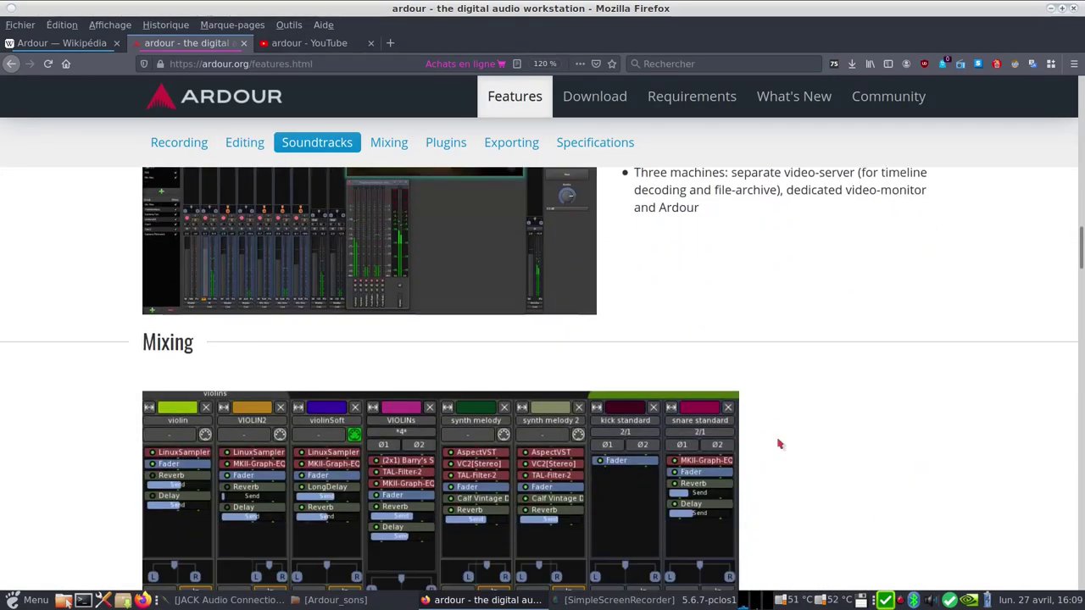
scroll(778, 445, "down", 5)
scroll(774, 428, "up", 7)
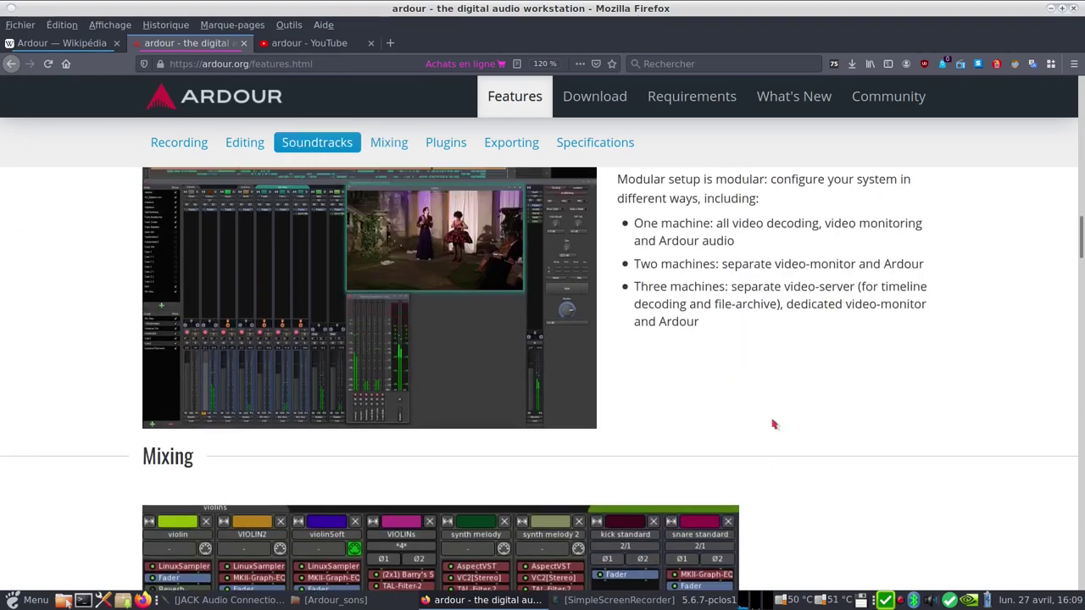
scroll(773, 424, "down", 10)
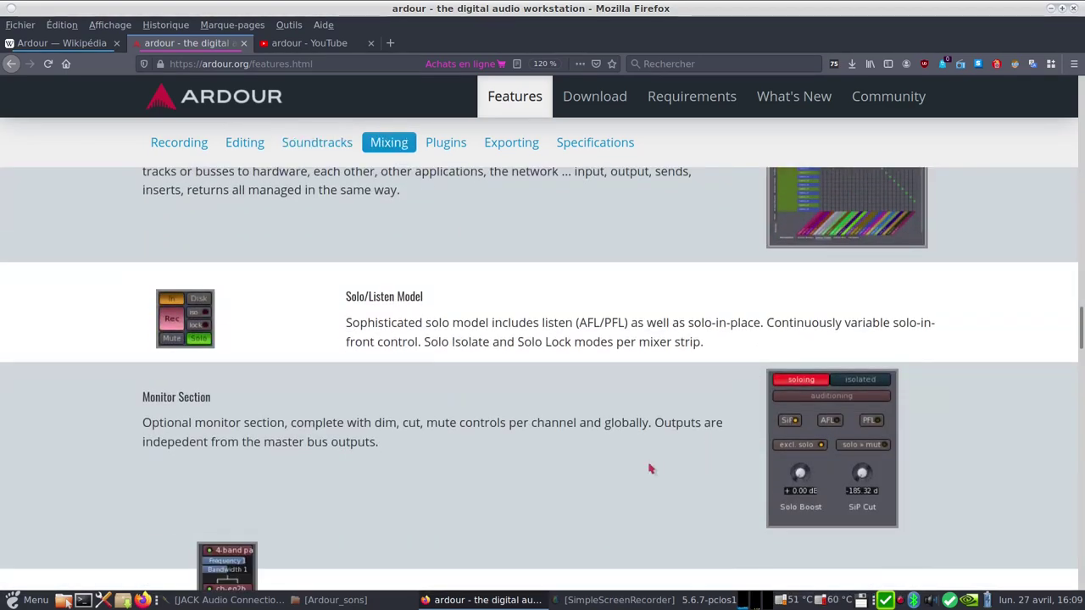
scroll(593, 428, "down", 12)
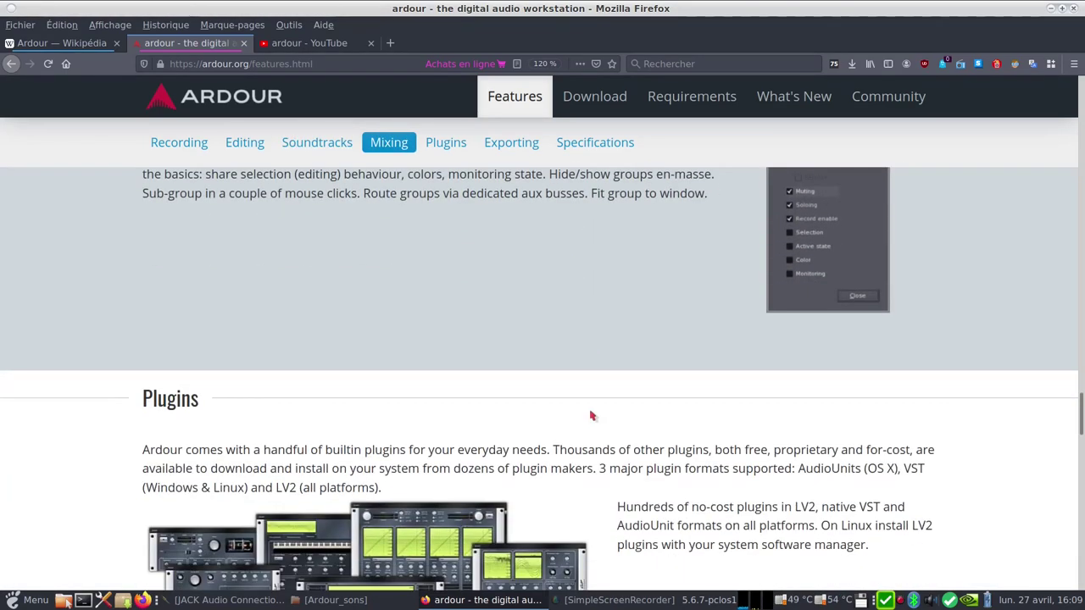
scroll(592, 415, "down", 4)
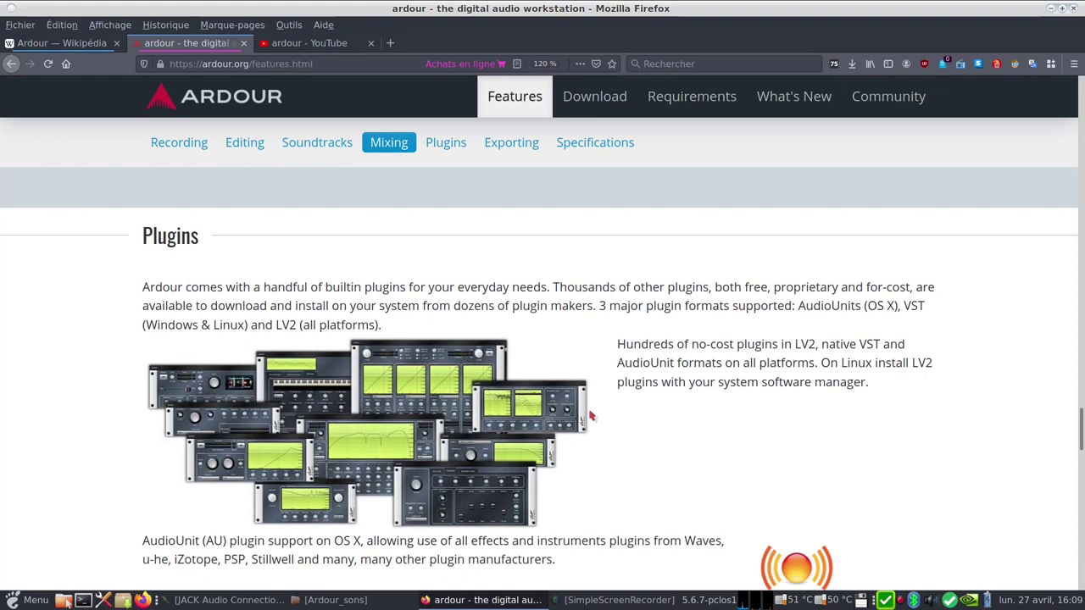
scroll(591, 415, "down", 6)
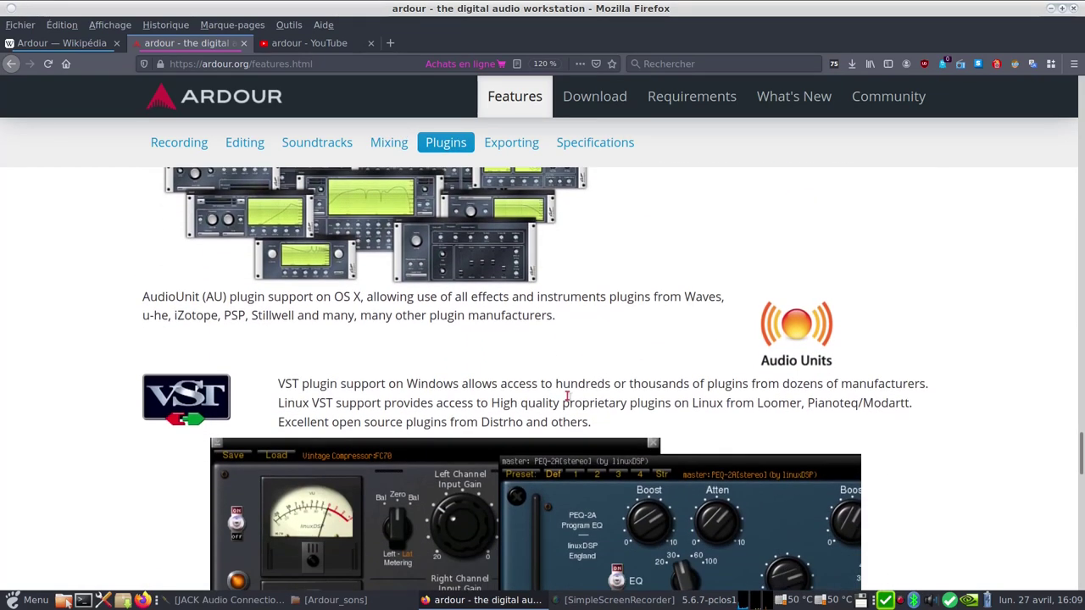
- Examine the VST plugin, Exporting and Specifications sections of the Features page down to the footer
scroll(567, 394, "down", 2)
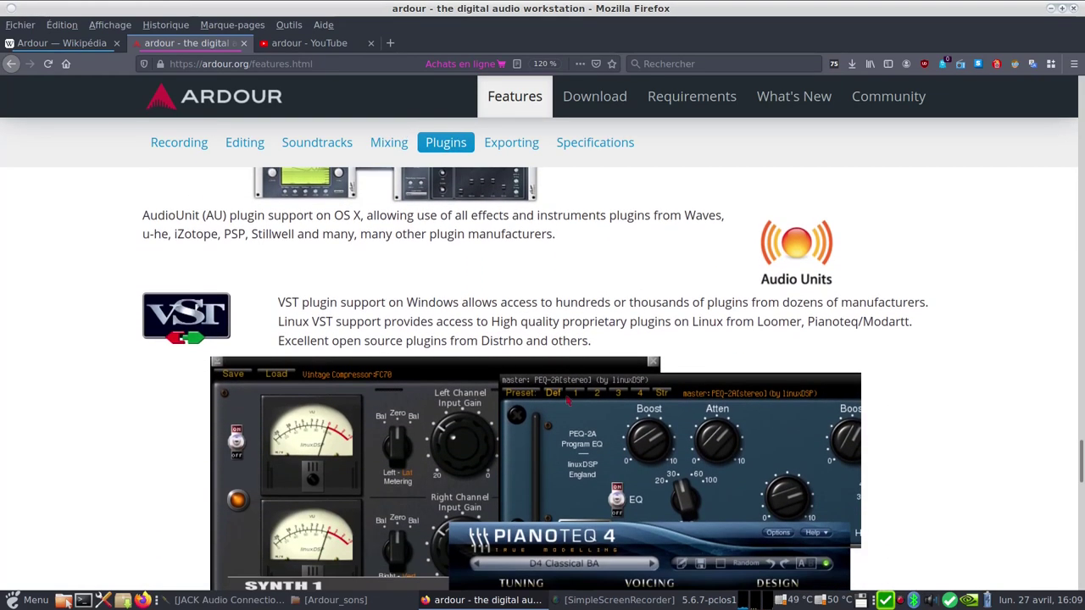
scroll(567, 402, "down", 12)
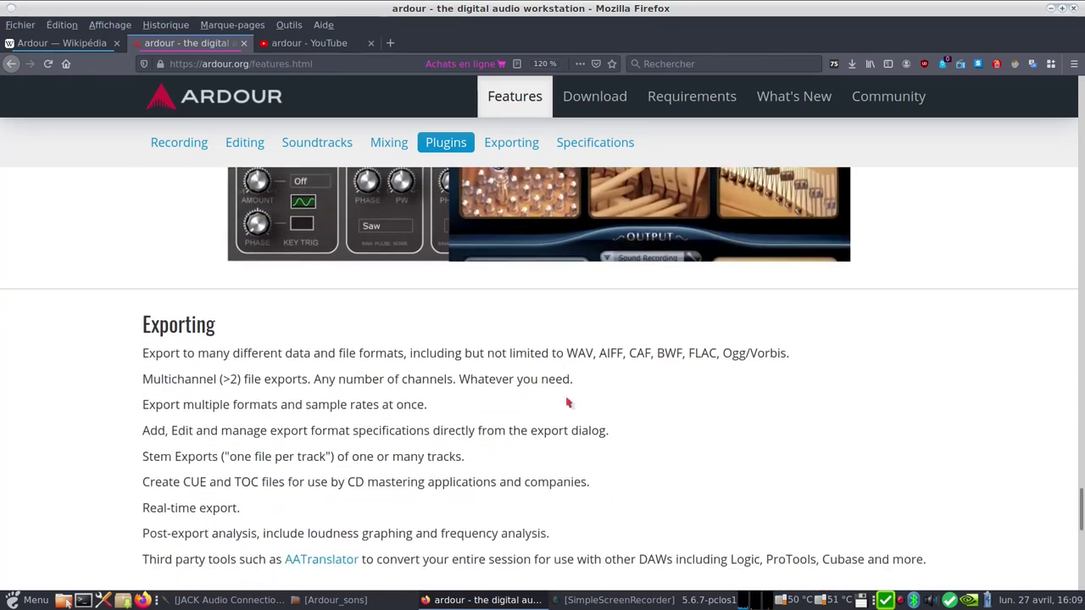
scroll(568, 403, "down", 3)
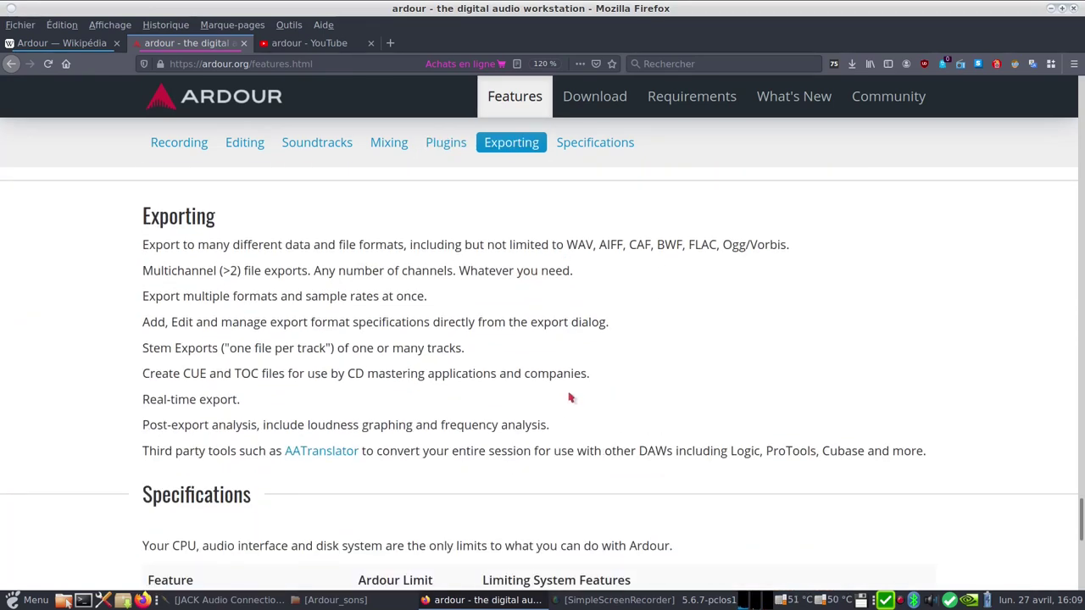
scroll(570, 398, "down", 5)
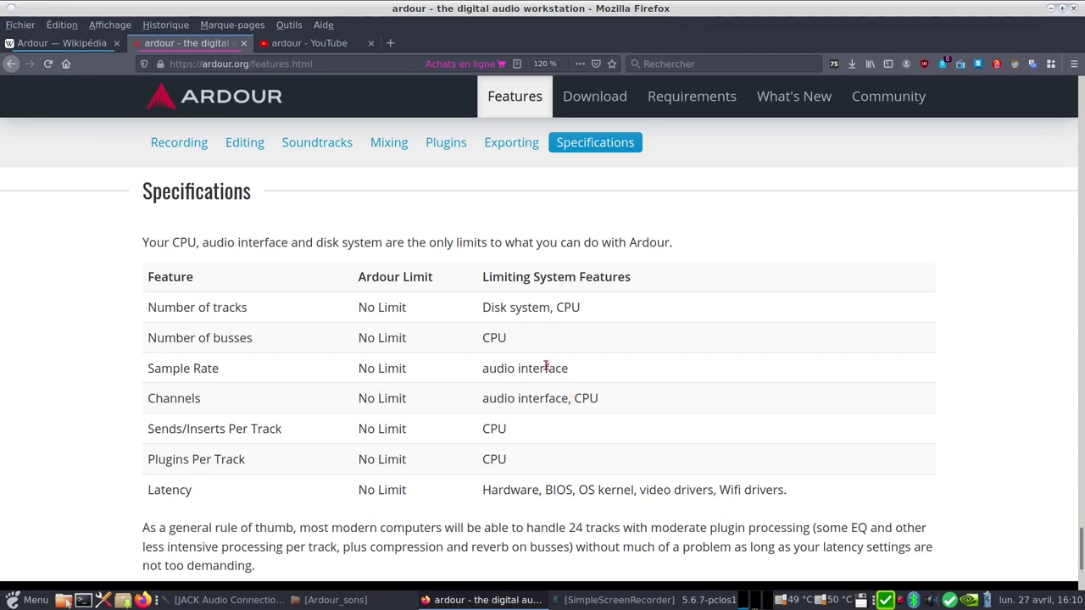
scroll(214, 456, "down", 1)
scroll(213, 456, "down", 3)
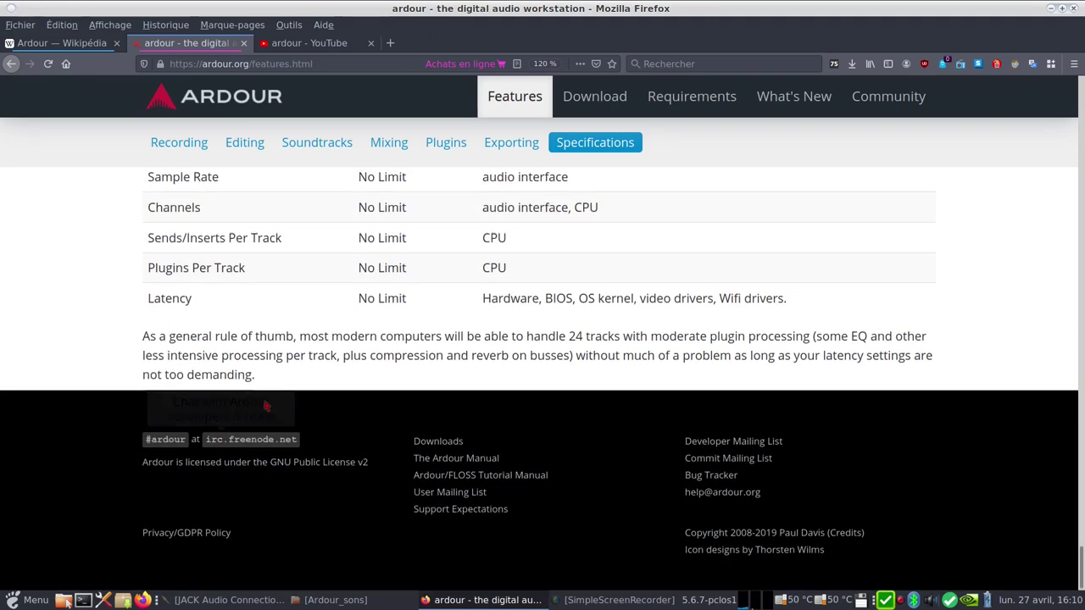
scroll(375, 395, "up", 8)
scroll(432, 315, "up", 10)
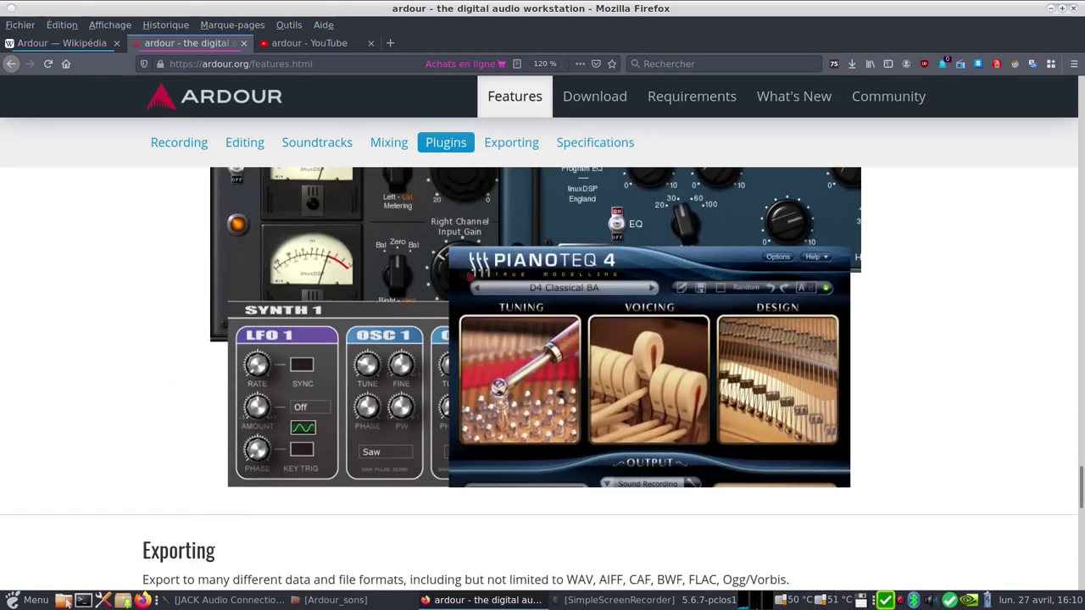
- Open the Ardour download page and choose the Ready-to-Run Program for GNU/Linux, leaving the 32 bit system option off
left_click(594, 95)
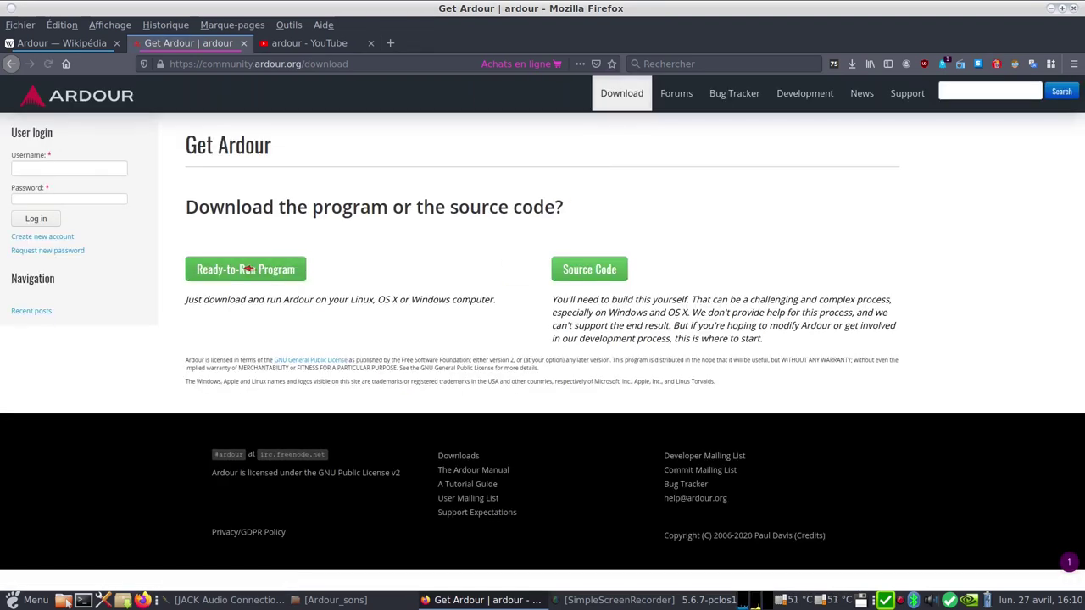
left_click(248, 268)
left_click(310, 329)
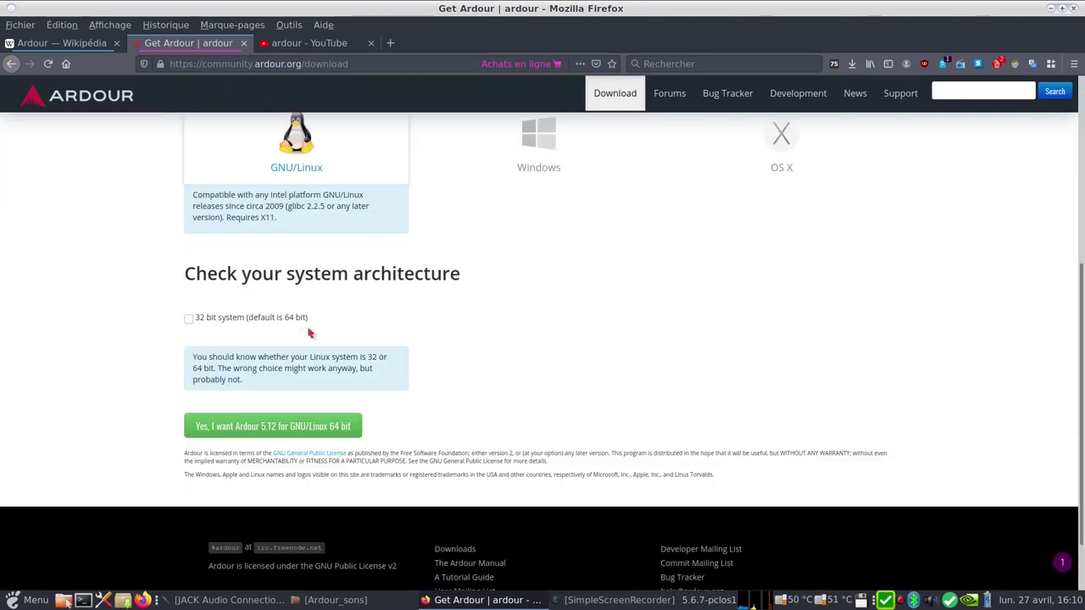
scroll(465, 331, "up", 3)
scroll(466, 328, "up", 3)
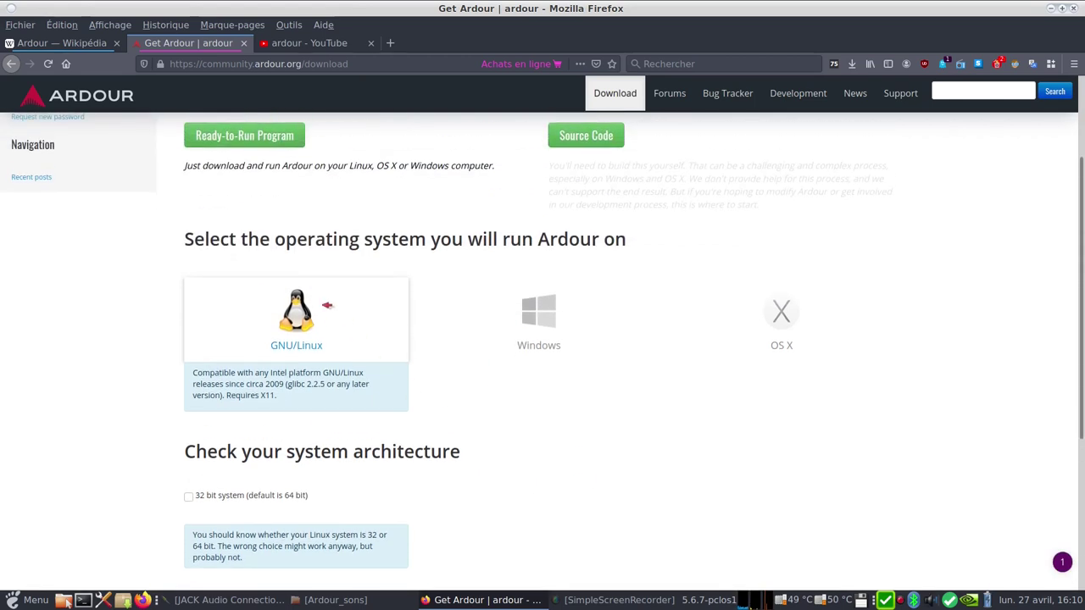
scroll(303, 388, "down", 5)
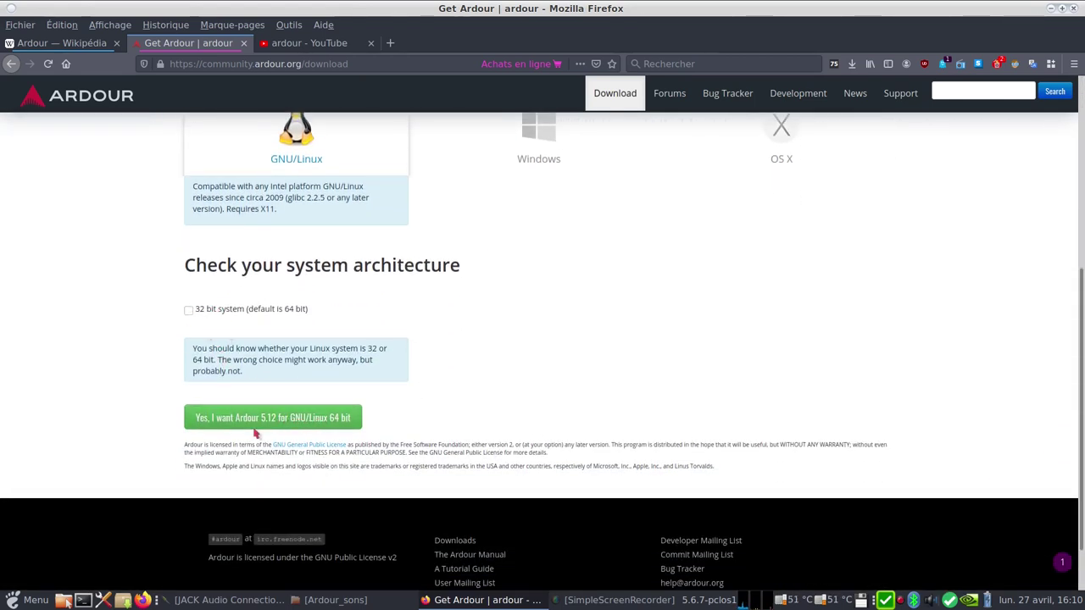
- Request Ardour 5.12 for GNU/Linux 64 bit and review the payment choices and frequently asked questions
left_click(286, 418)
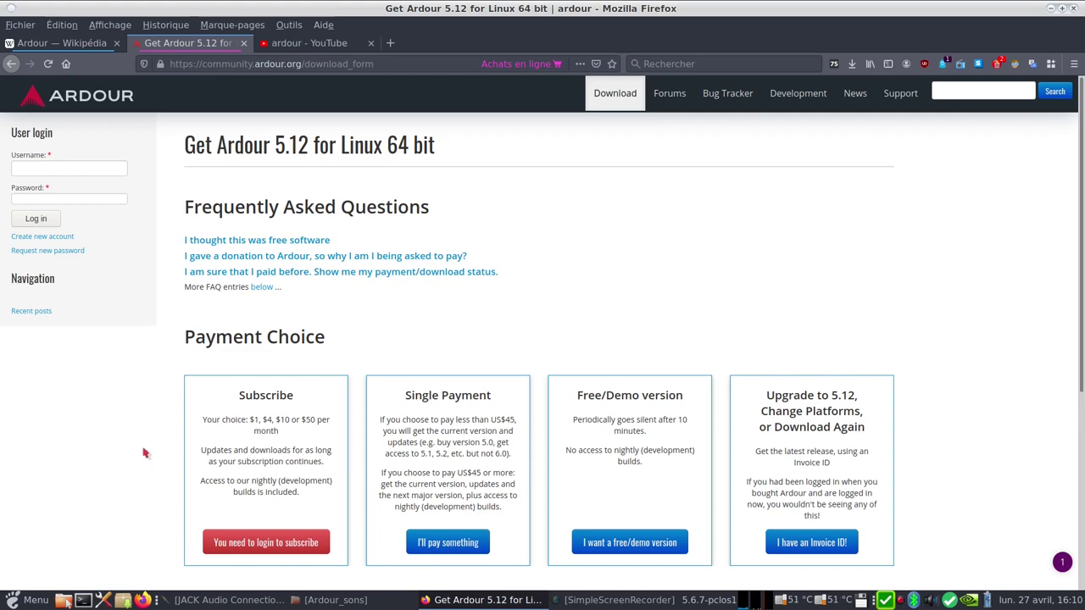
scroll(145, 454, "down", 2)
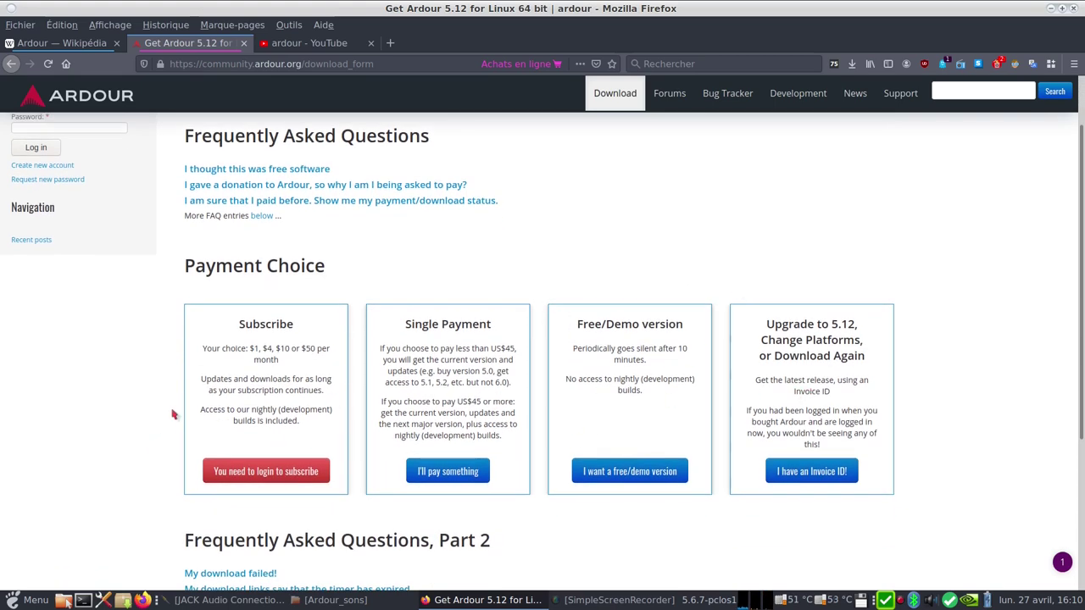
scroll(170, 462, "down", 5)
scroll(326, 405, "up", 8)
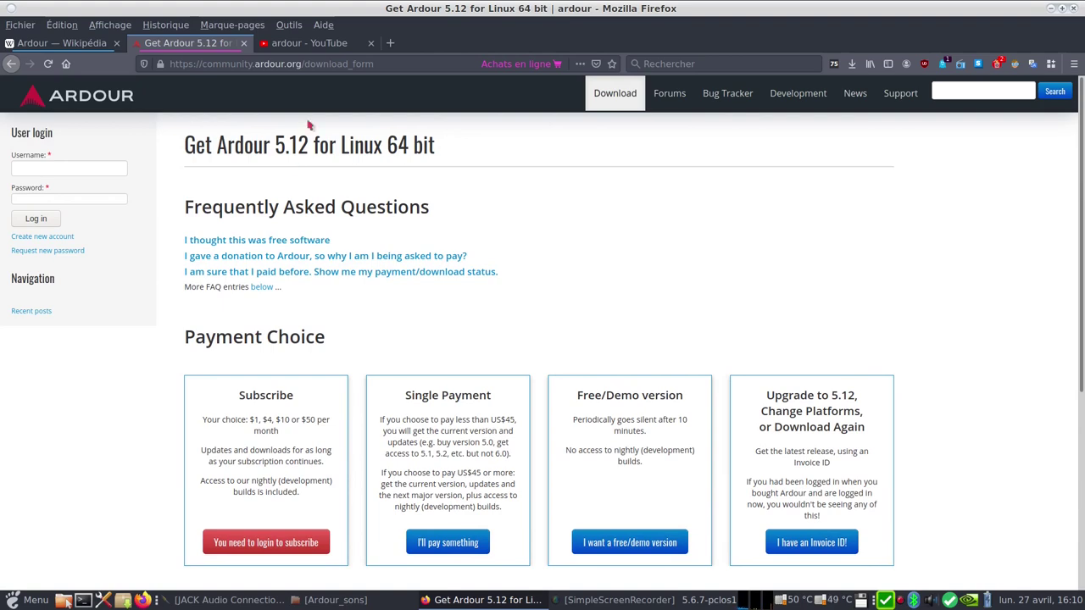
- Browse the YouTube search results for "ardour", looking over the available tutorials and channels
left_click(320, 48)
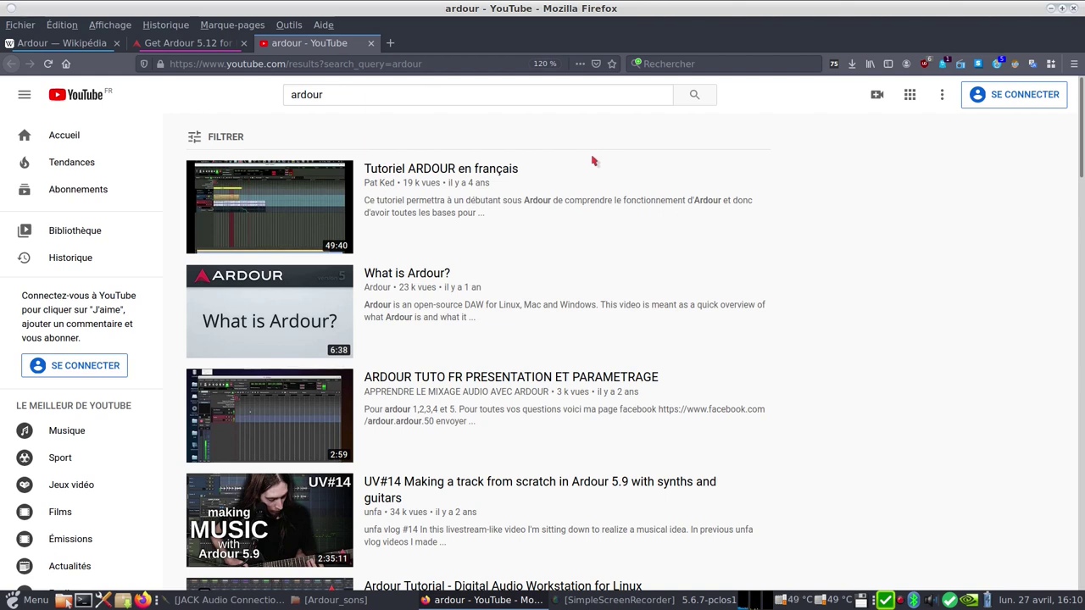
mouse_move(341, 304)
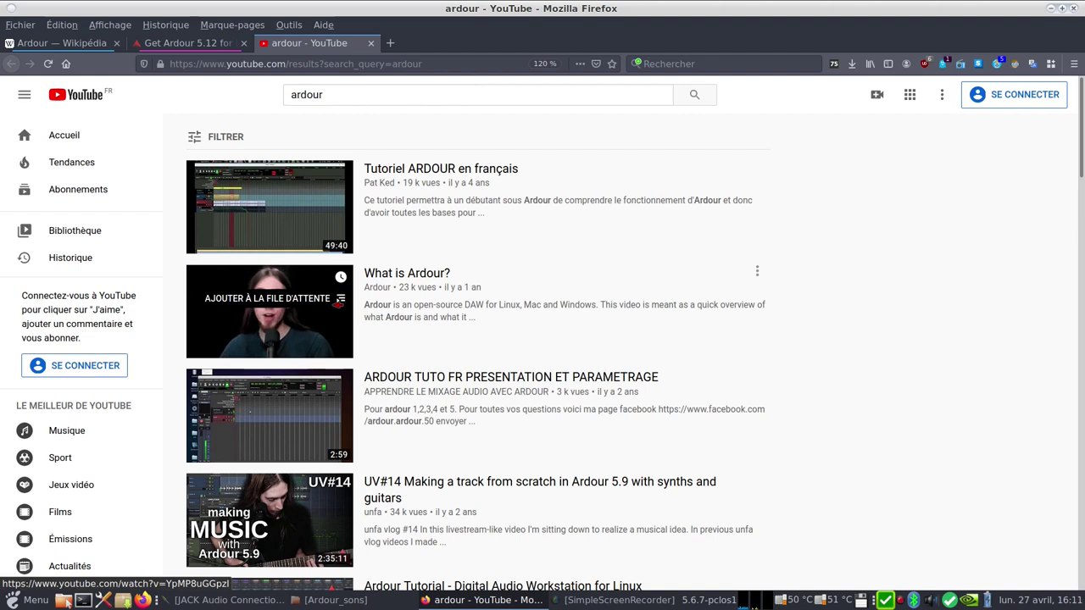
mouse_move(383, 520)
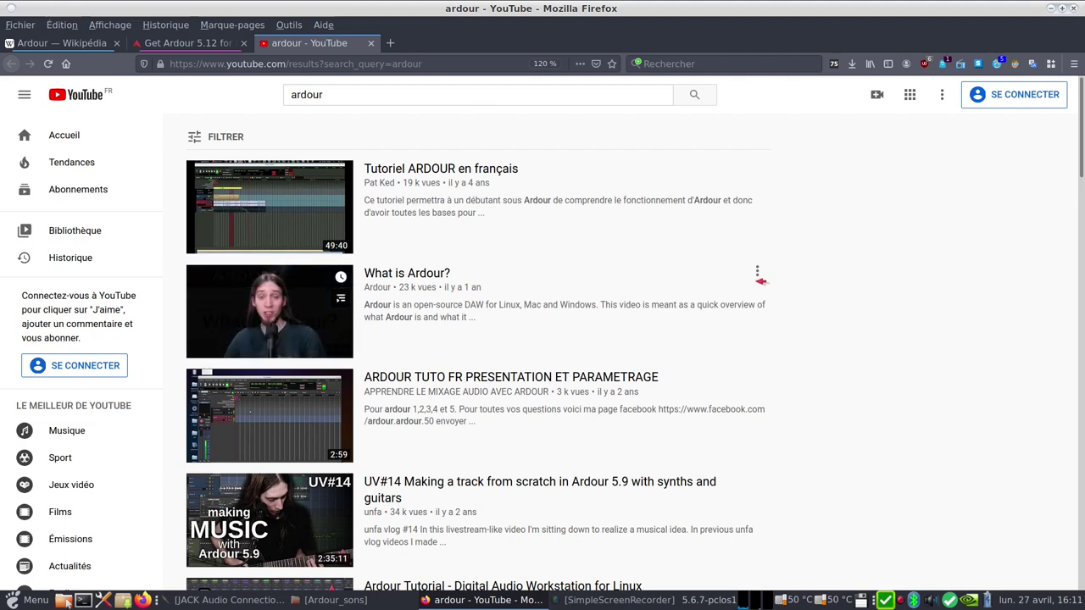
scroll(753, 294, "down", 5)
scroll(742, 293, "down", 2)
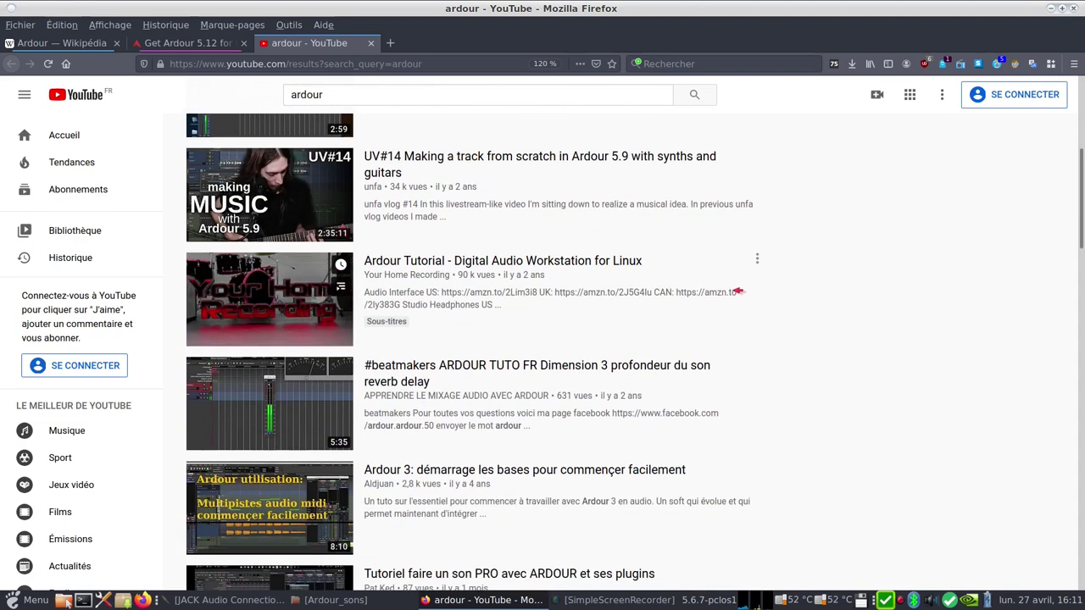
scroll(738, 292, "down", 3)
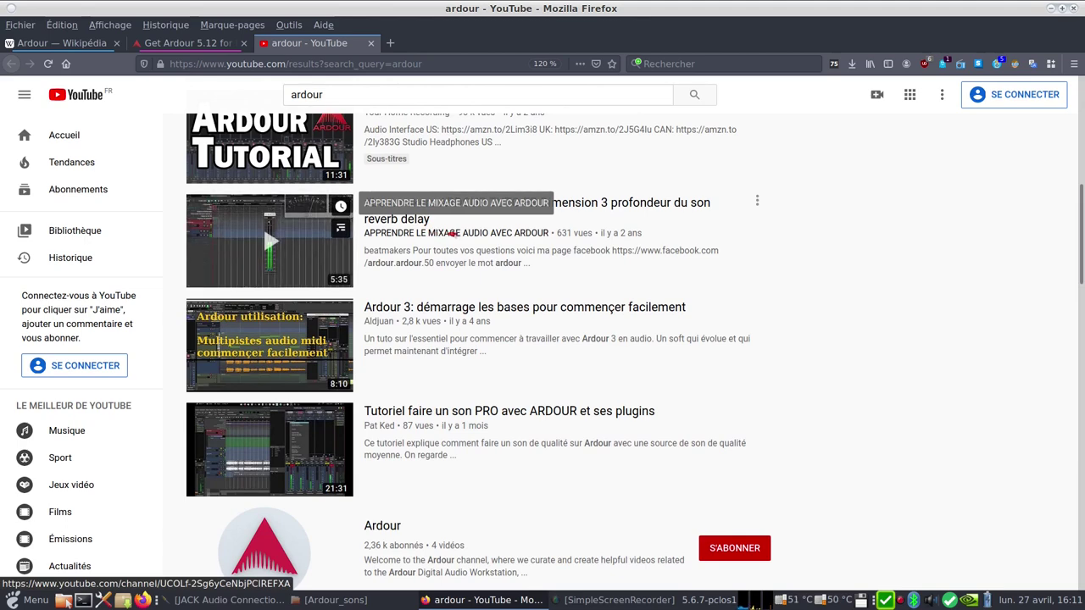
scroll(721, 264, "up", 5)
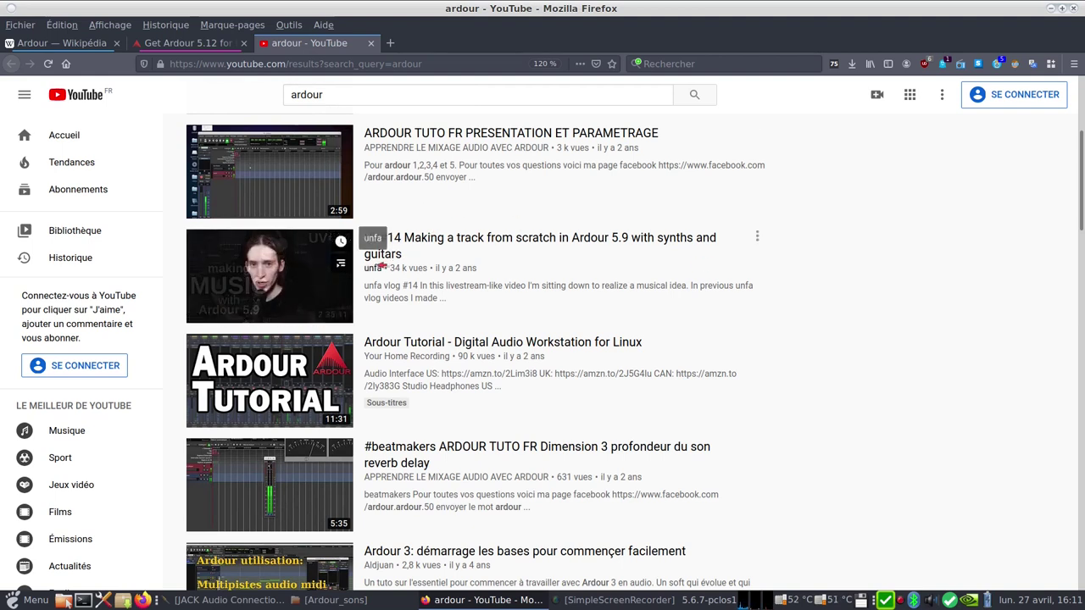
scroll(469, 261, "up", 1)
scroll(469, 261, "up", 3)
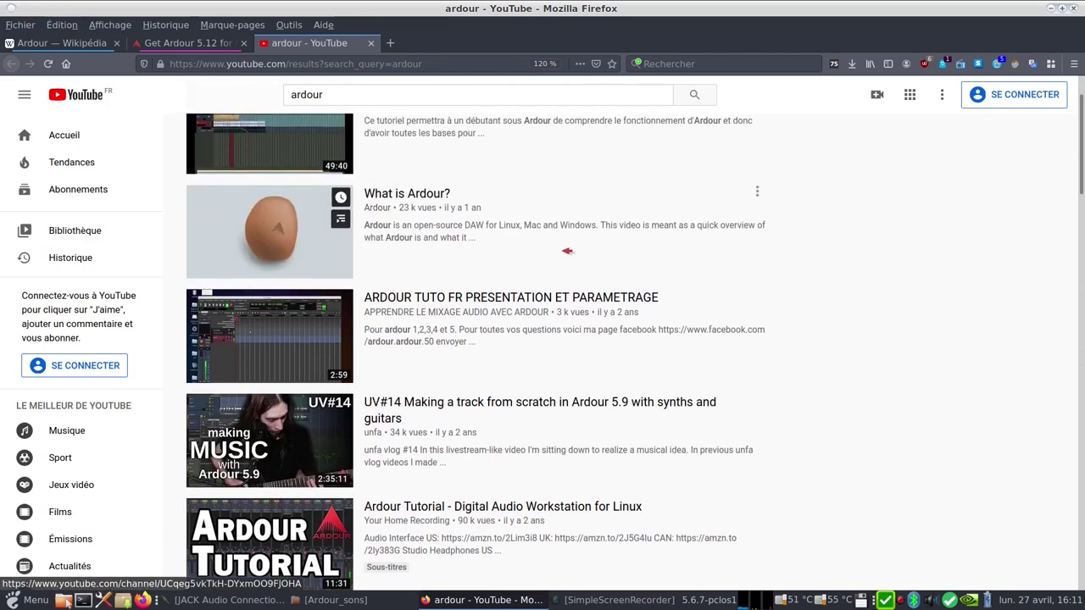
scroll(500, 183, "up", 2)
mouse_move(399, 178)
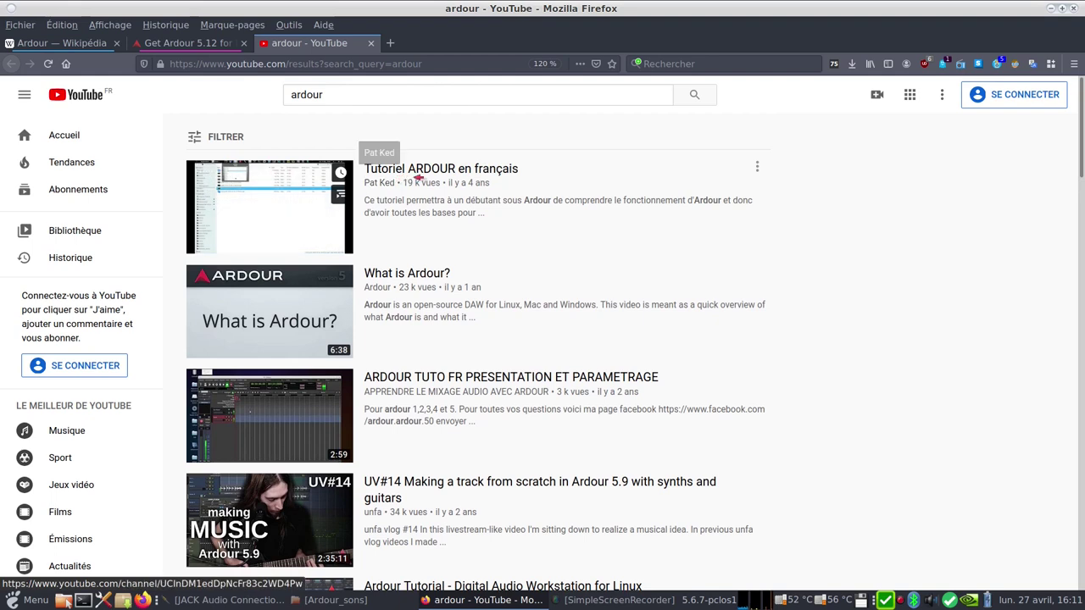
- Close Firefox with all its tabs and launch Ardour from the desktop's application search
left_click(1076, 8)
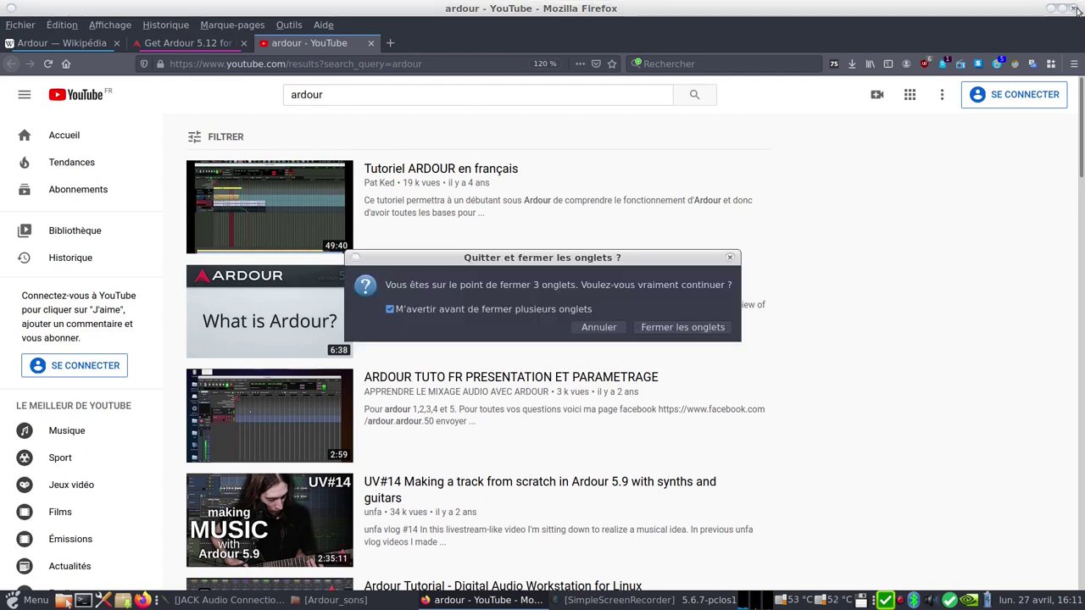
left_click(698, 330)
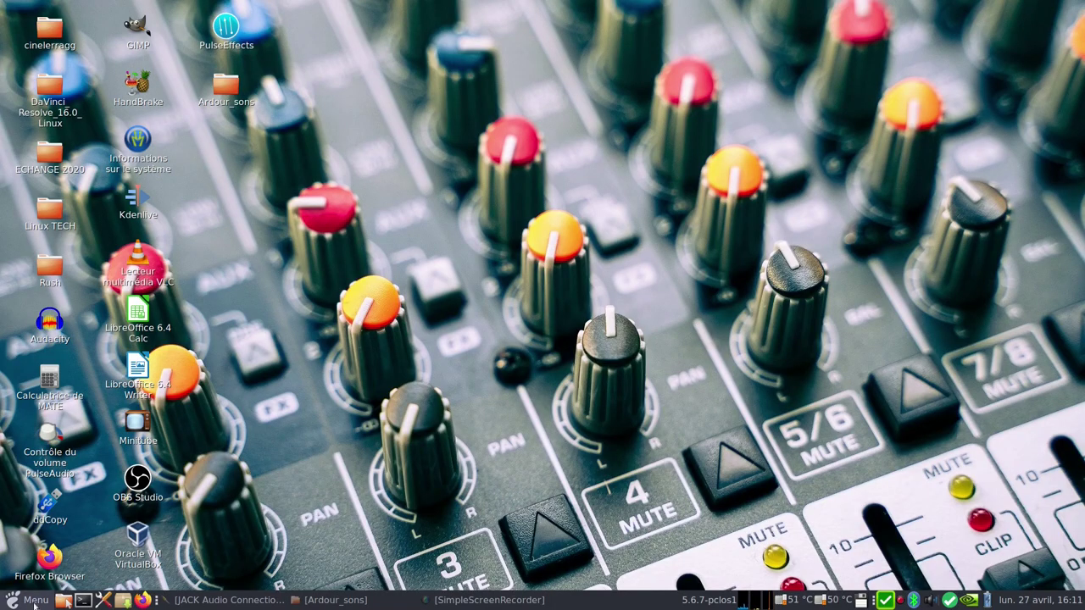
left_click(35, 601)
type("ard")
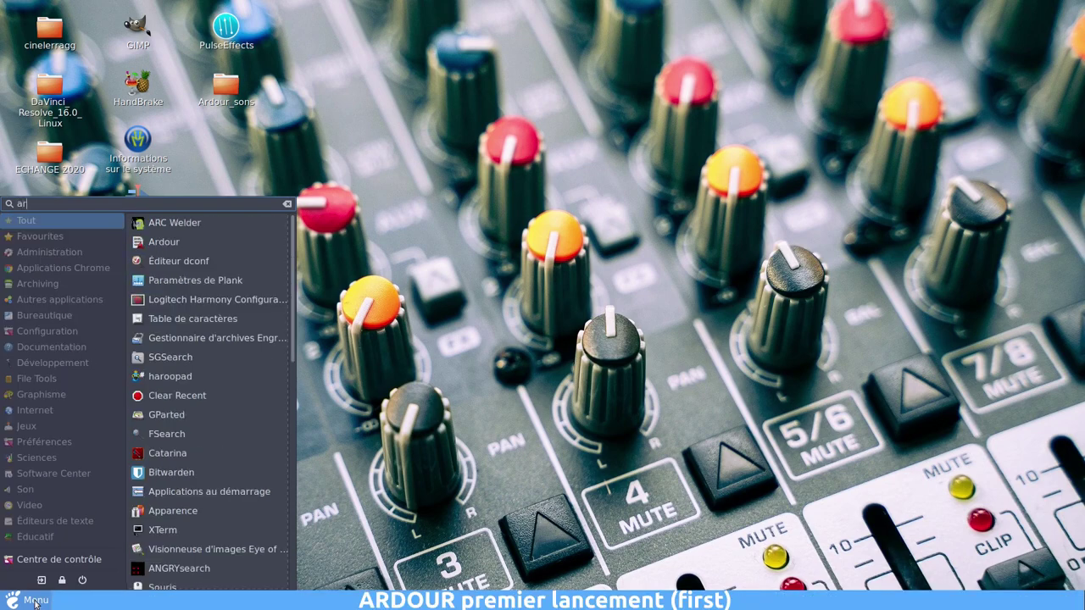
left_click(189, 227)
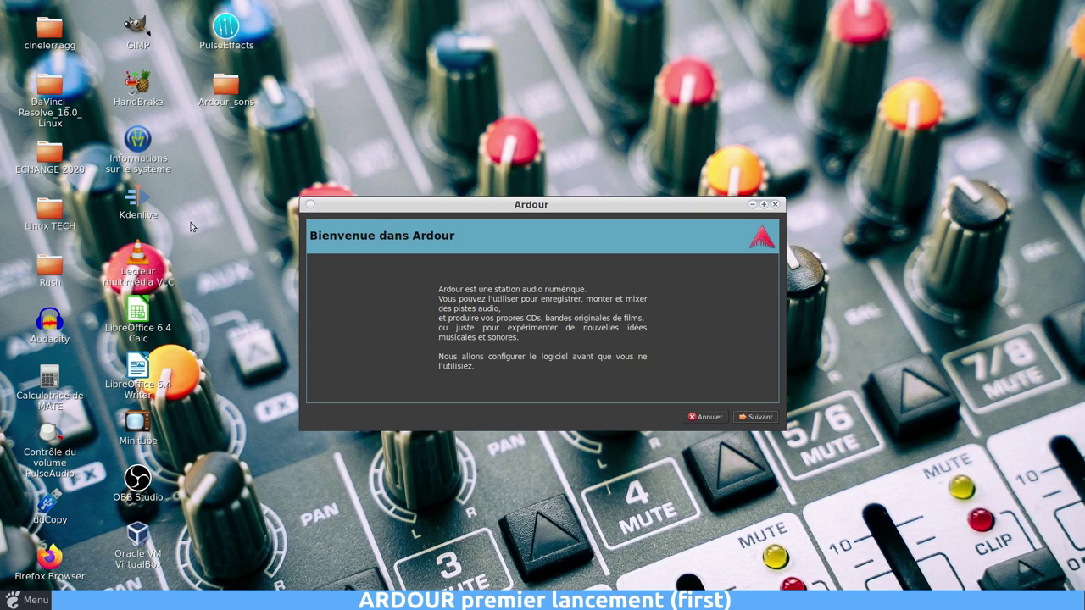
- Complete Ardour's first-launch setup with the default session folder, monitoring and master bus options, scanning for plugins before applying
left_click(756, 419)
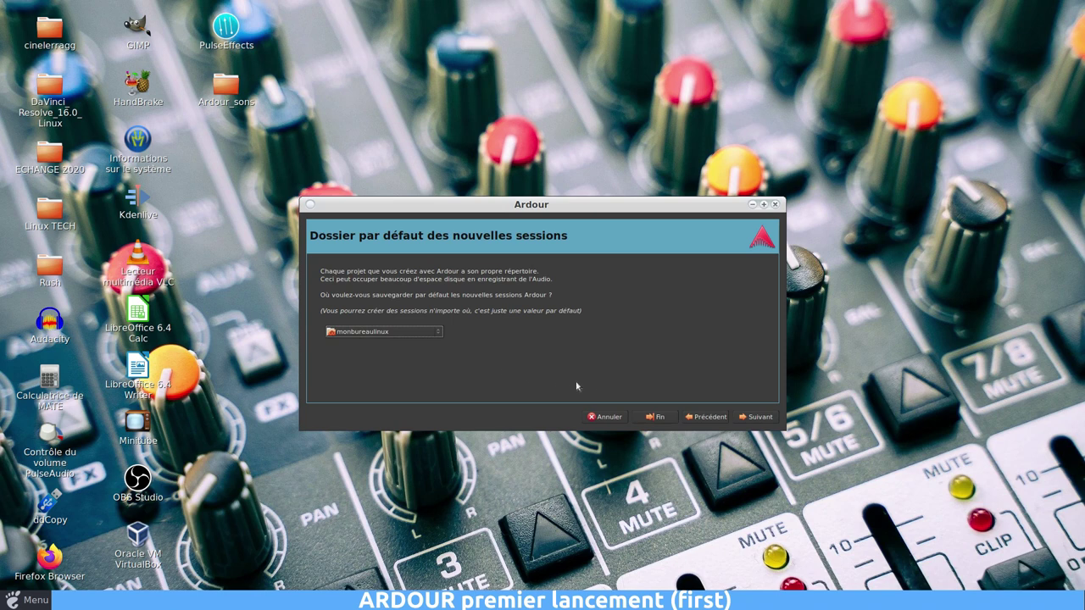
left_click(755, 418)
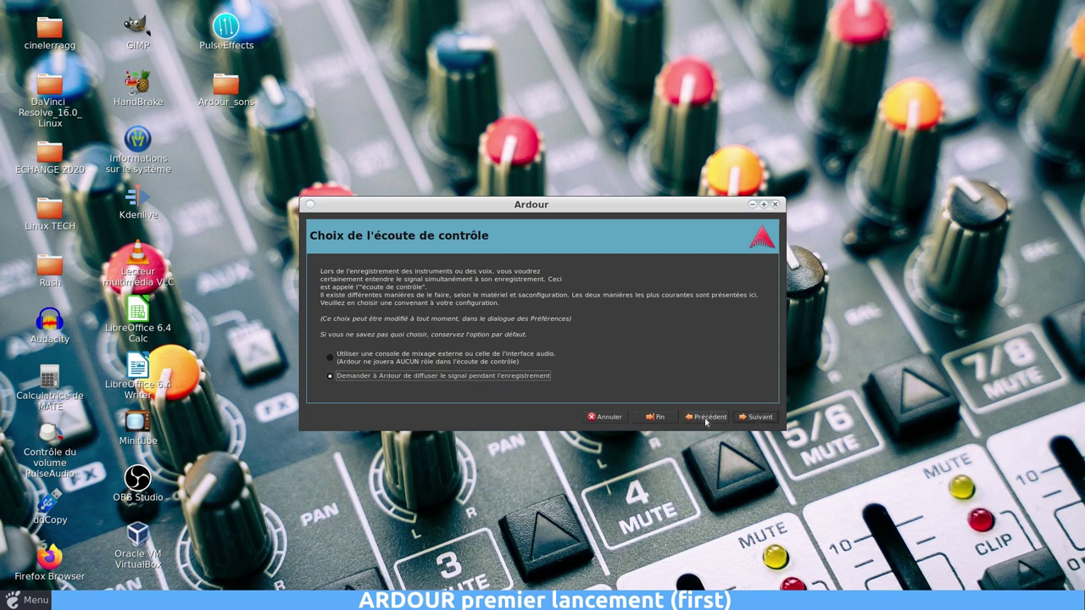
left_click(754, 417)
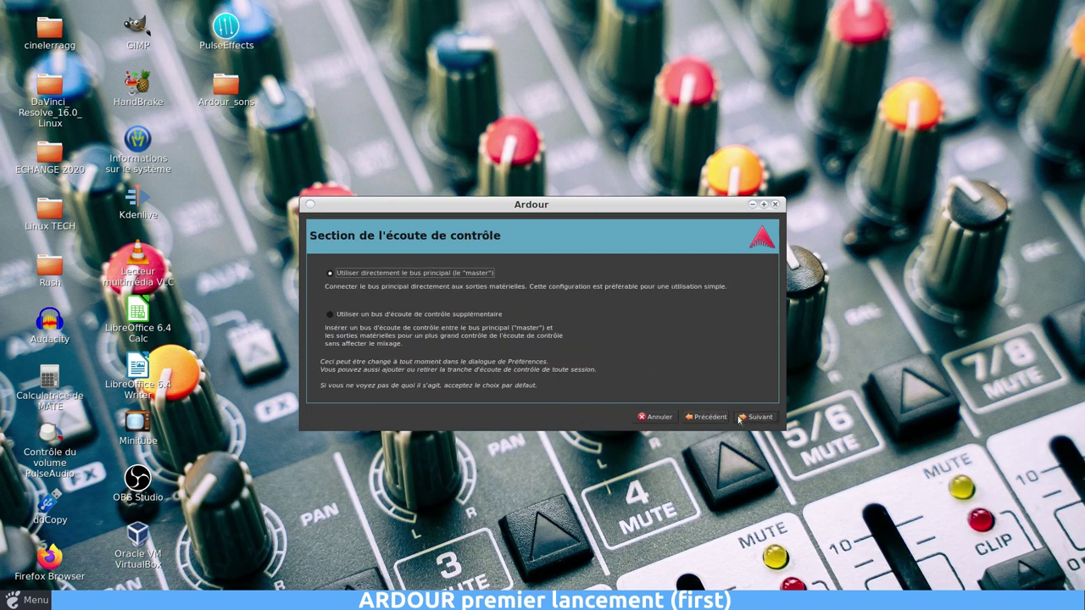
left_click(753, 418)
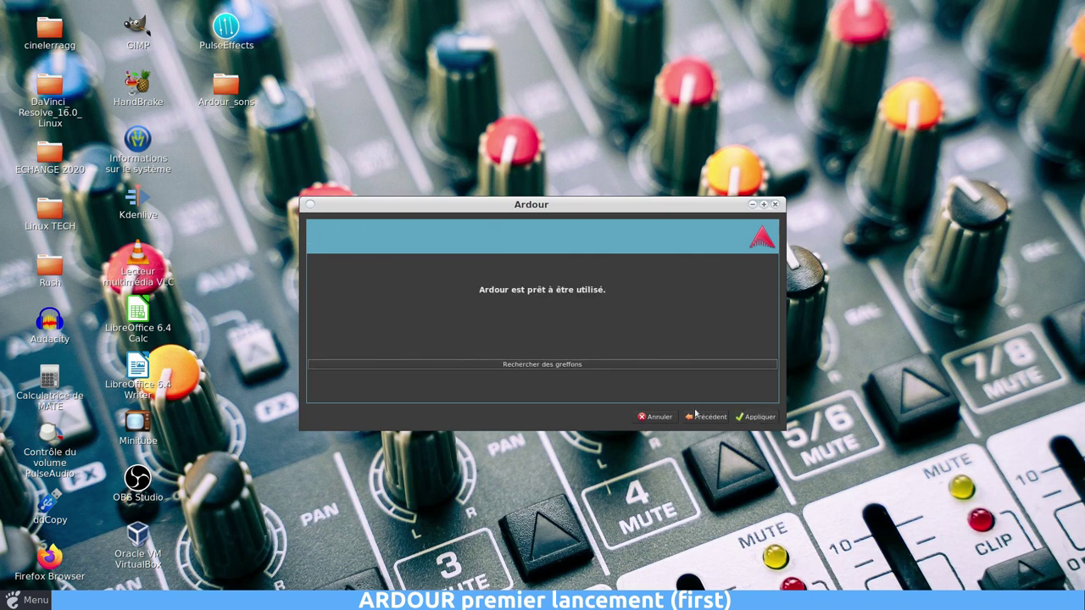
left_click(559, 365)
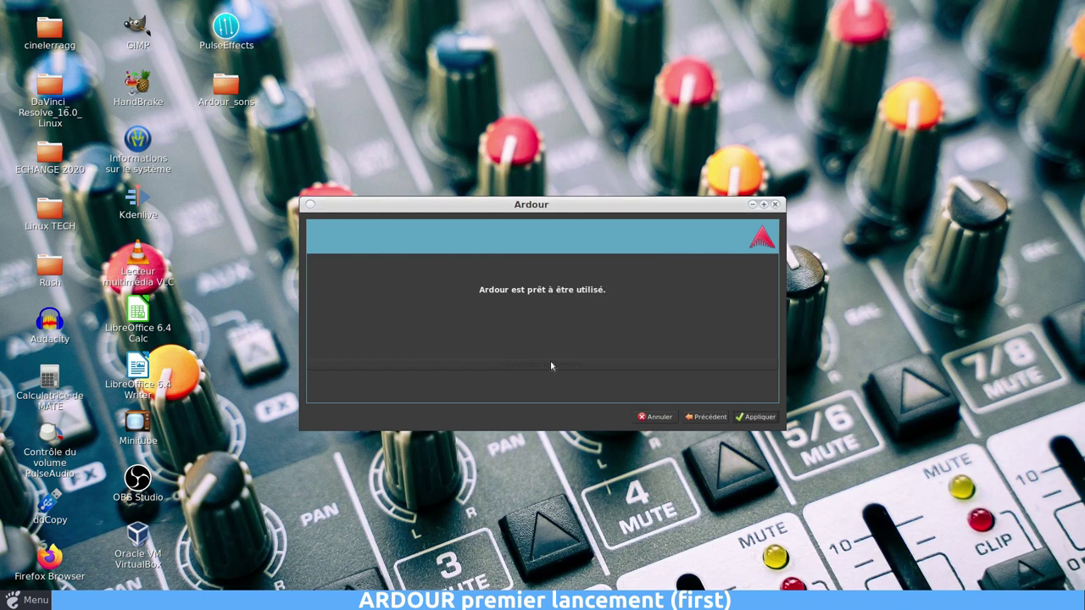
left_click(757, 417)
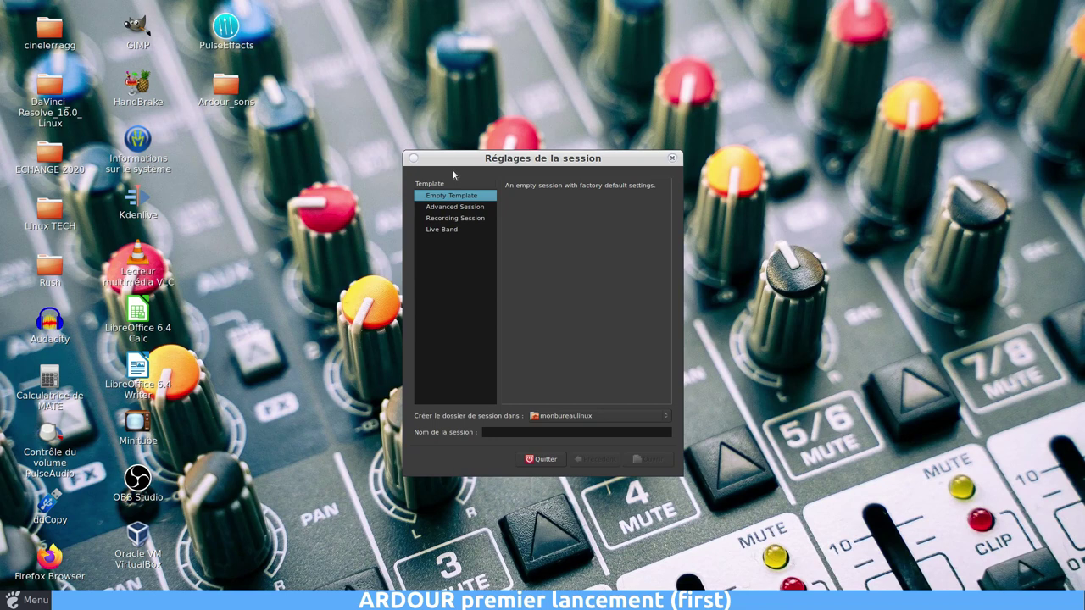
- Create a session named ardour2020 in the Bureau folder using the Empty Template
left_click(581, 415)
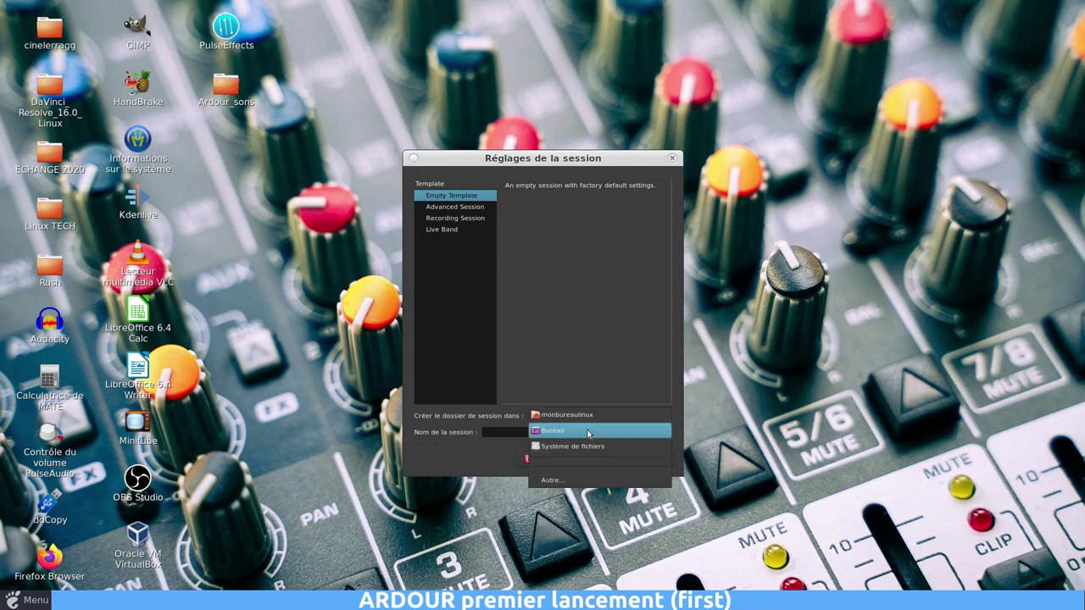
left_click(588, 433)
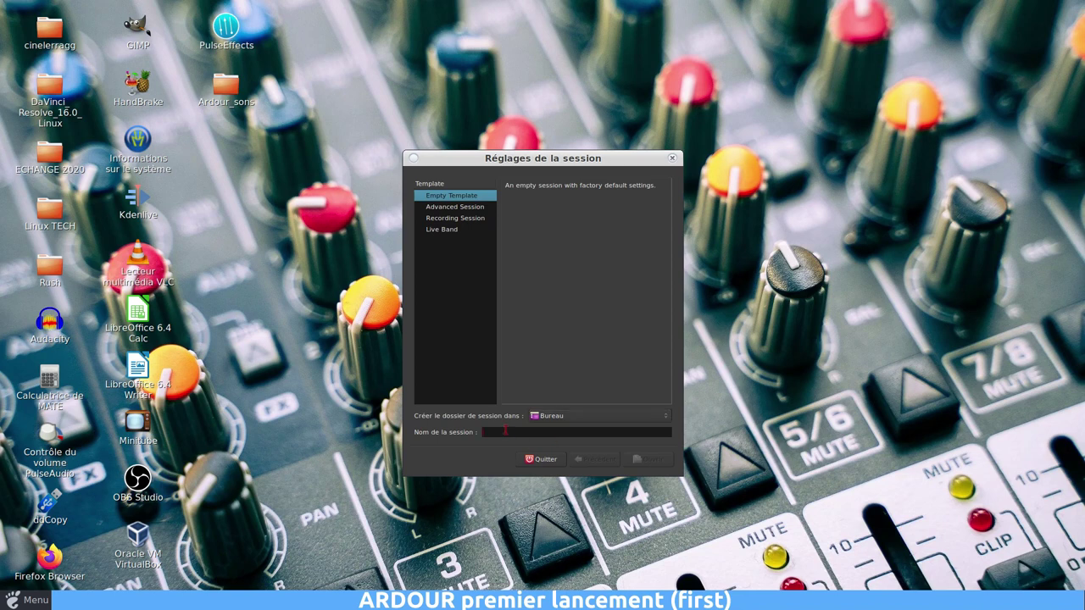
type("ardour2020")
left_click(649, 459)
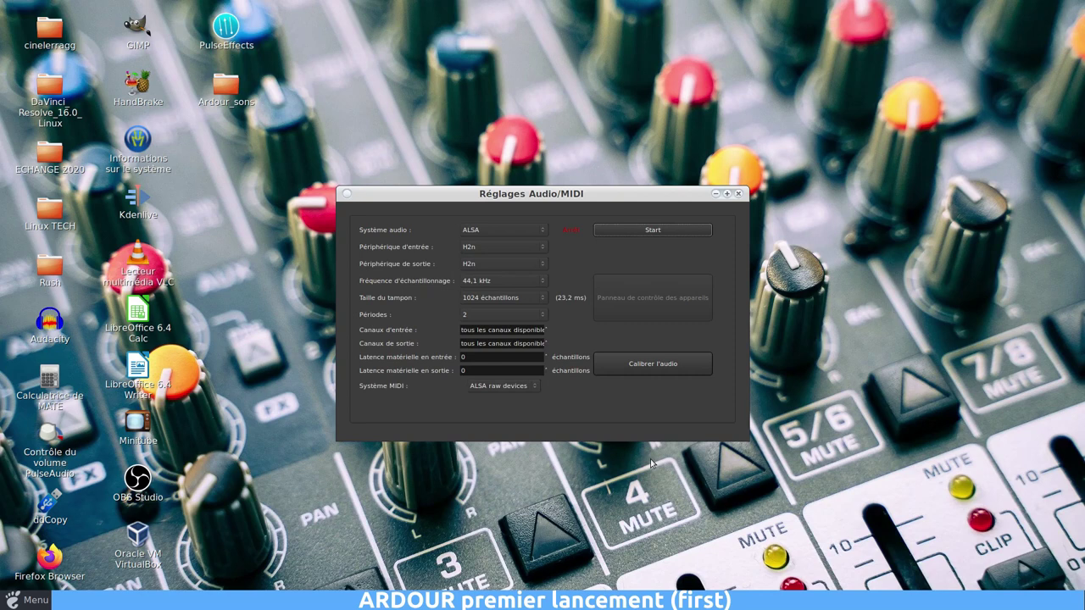
- Choose JACK as the audio system, connect to it and maximize the session window
left_click(490, 229)
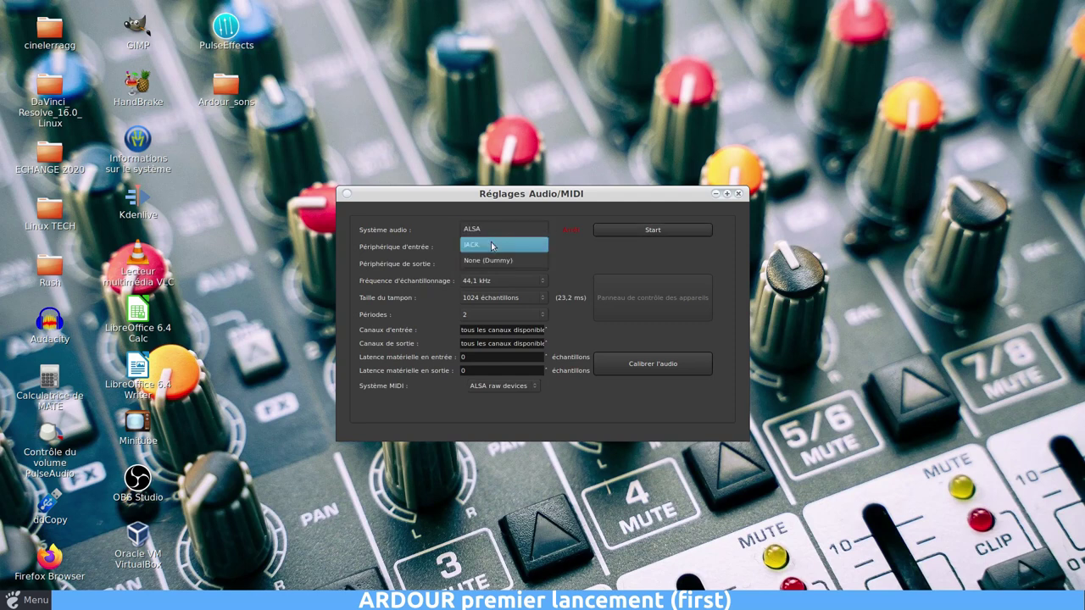
left_click(491, 245)
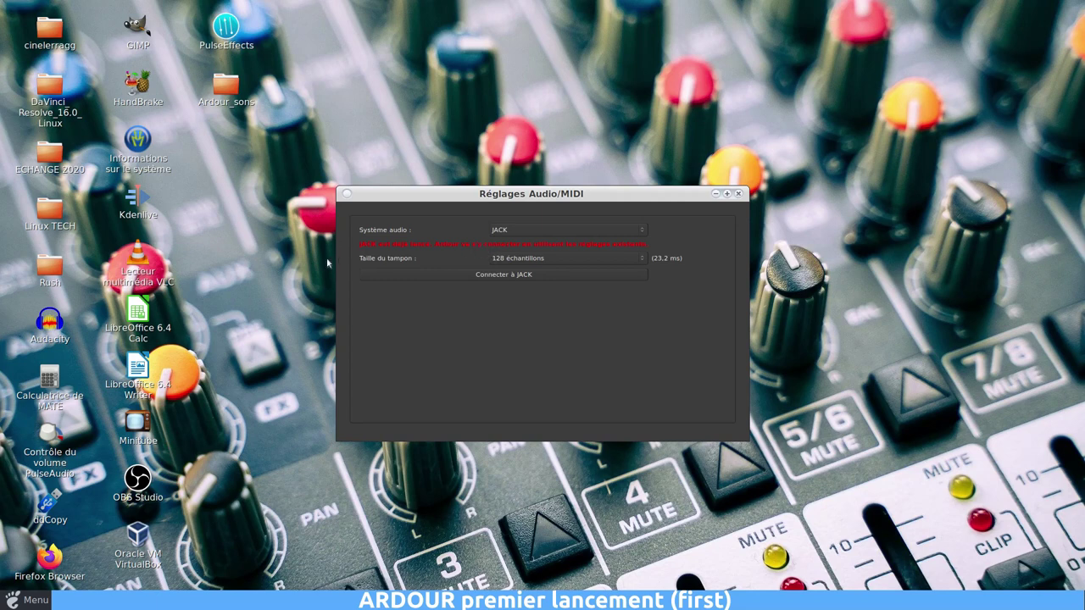
left_click(520, 275)
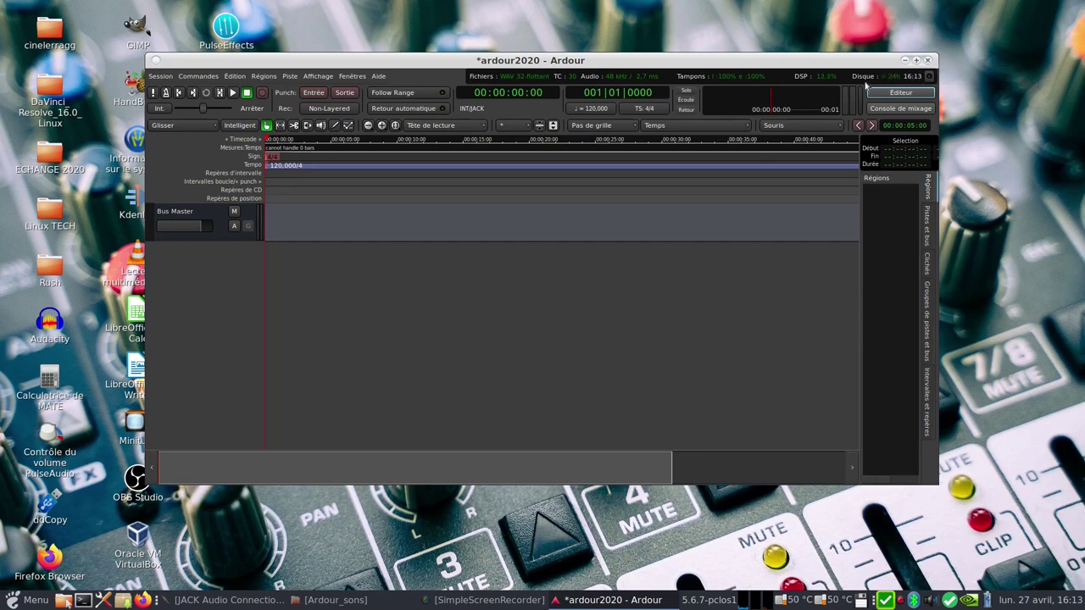
left_click(916, 60)
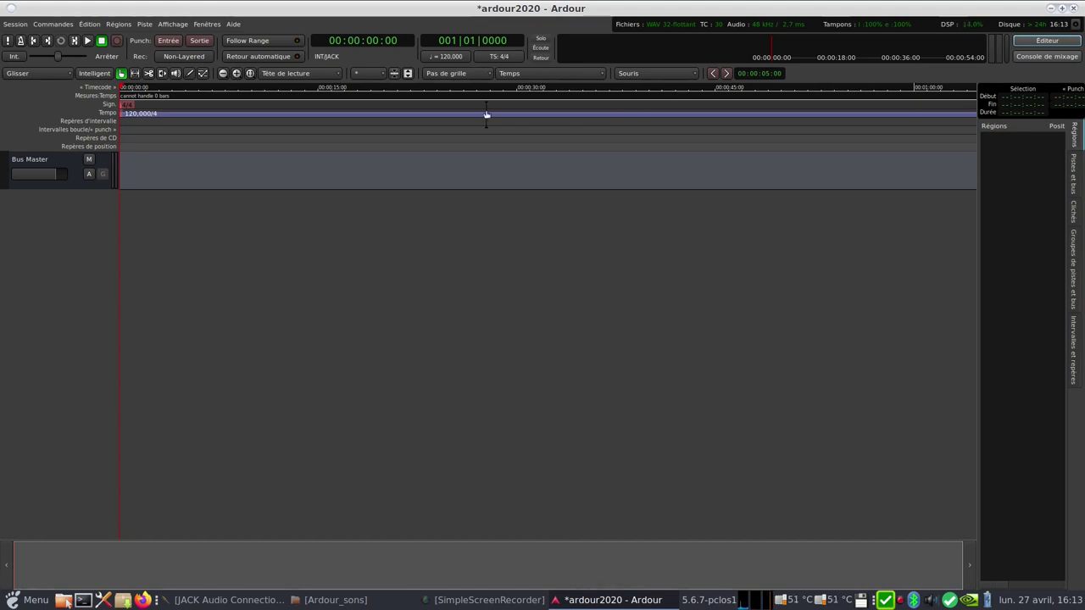
left_click(41, 24)
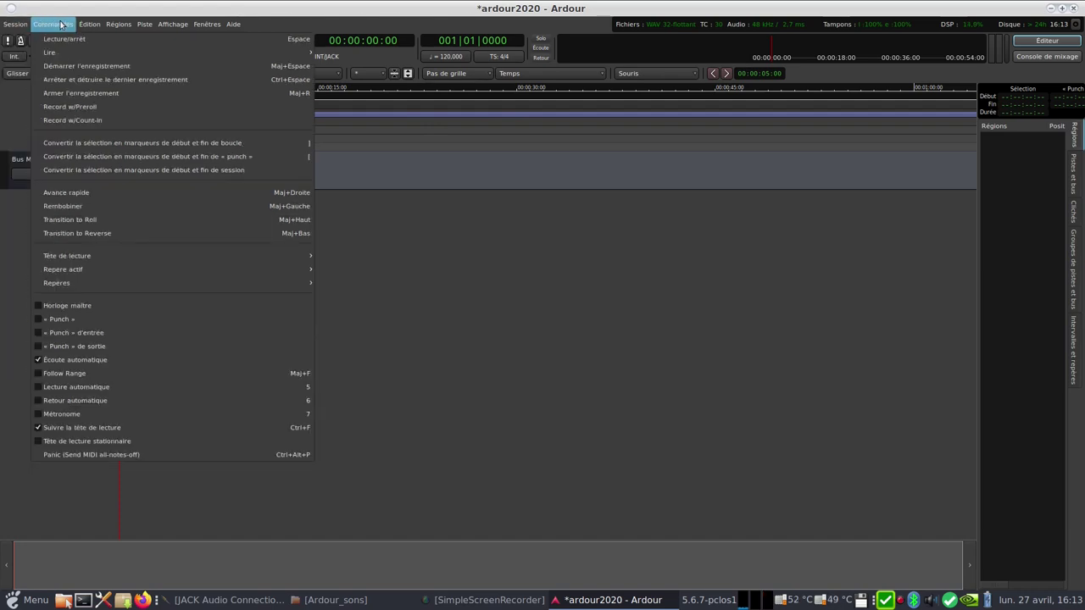
mouse_move(127, 28)
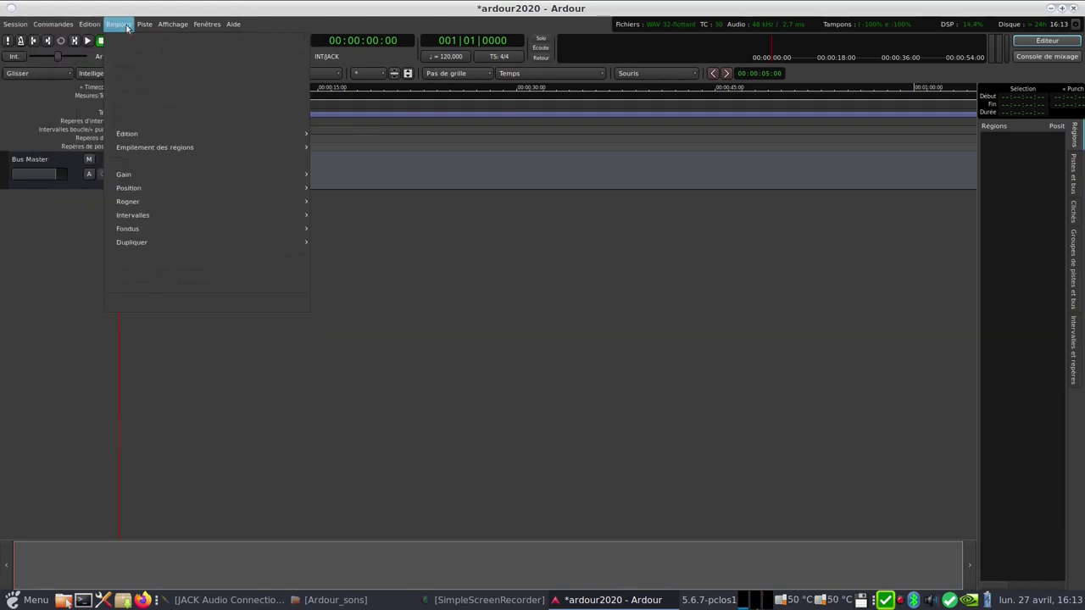
left_click(416, 15)
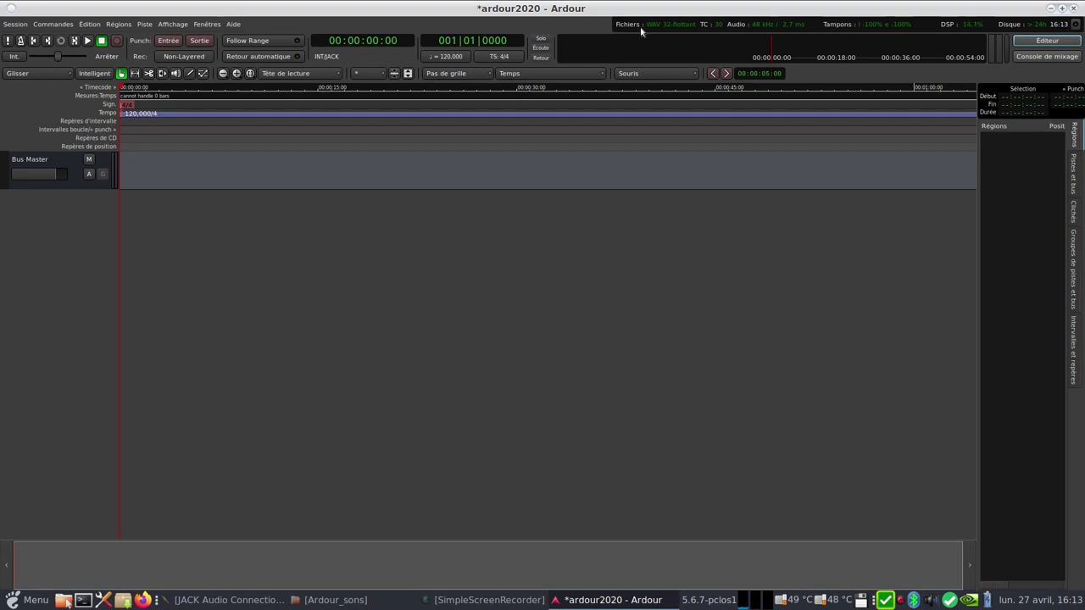
- Enable the Décrochage (xrun) and Active Peak-file Work indicators in the status display
right_click(833, 25)
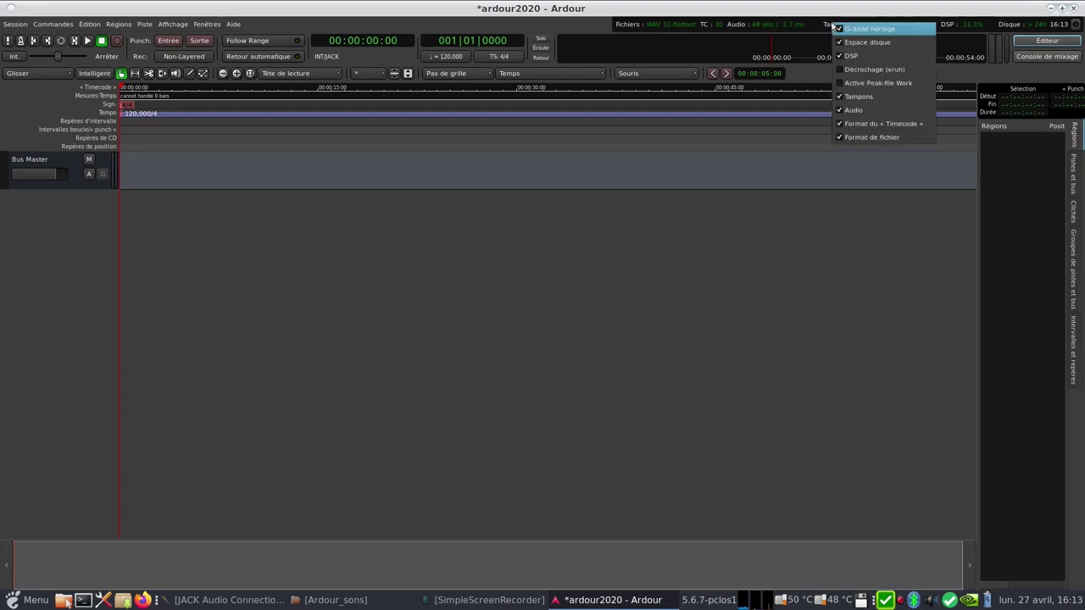
left_click(840, 71)
right_click(828, 25)
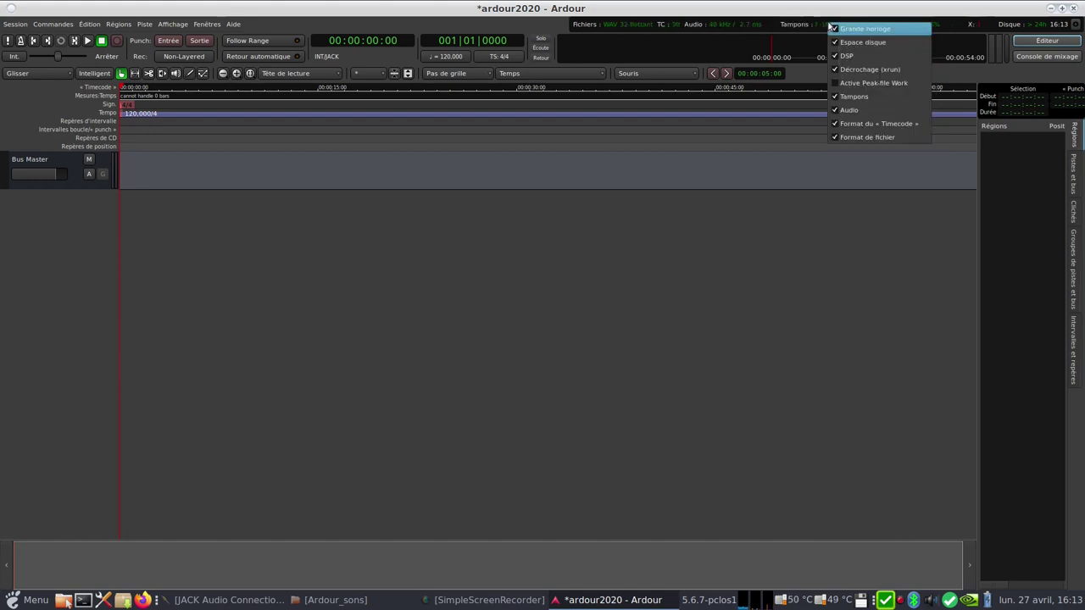
left_click(838, 83)
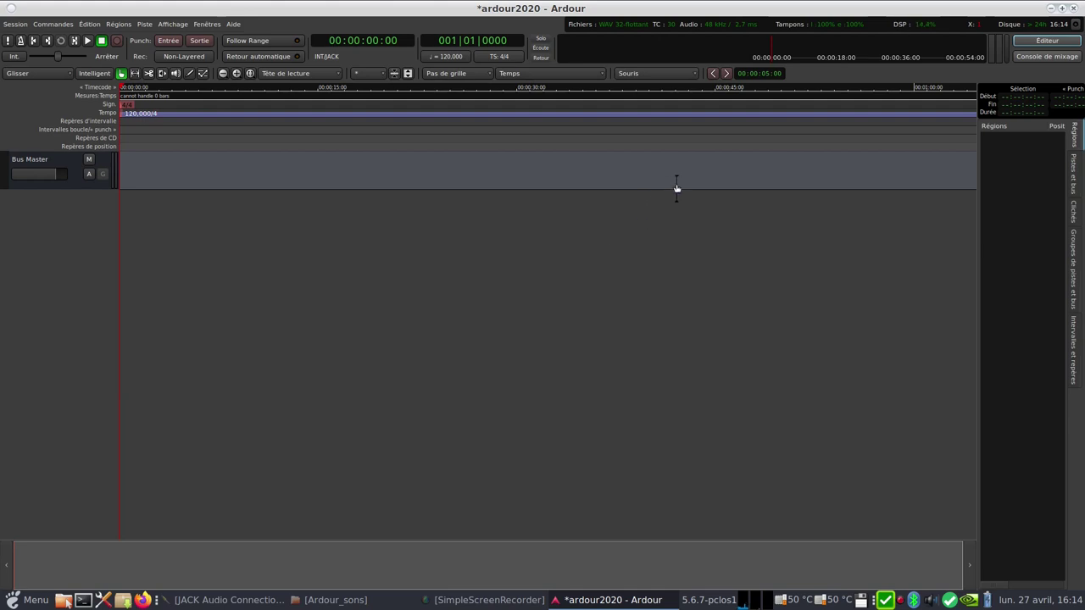
- View the Console de mixage and return to the Éditeur view
left_click(1046, 41)
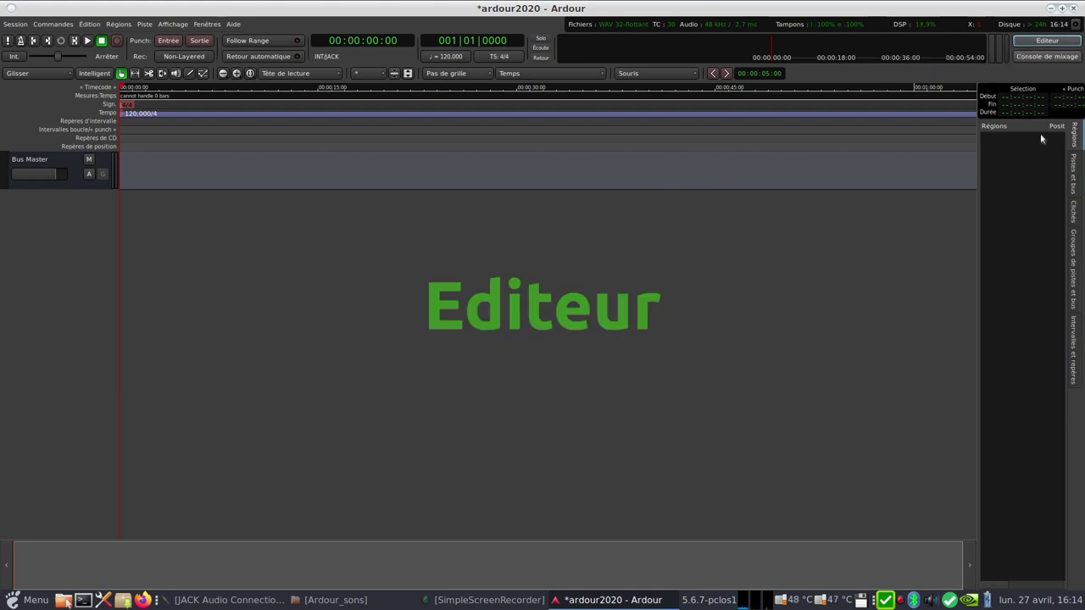
left_click(1048, 57)
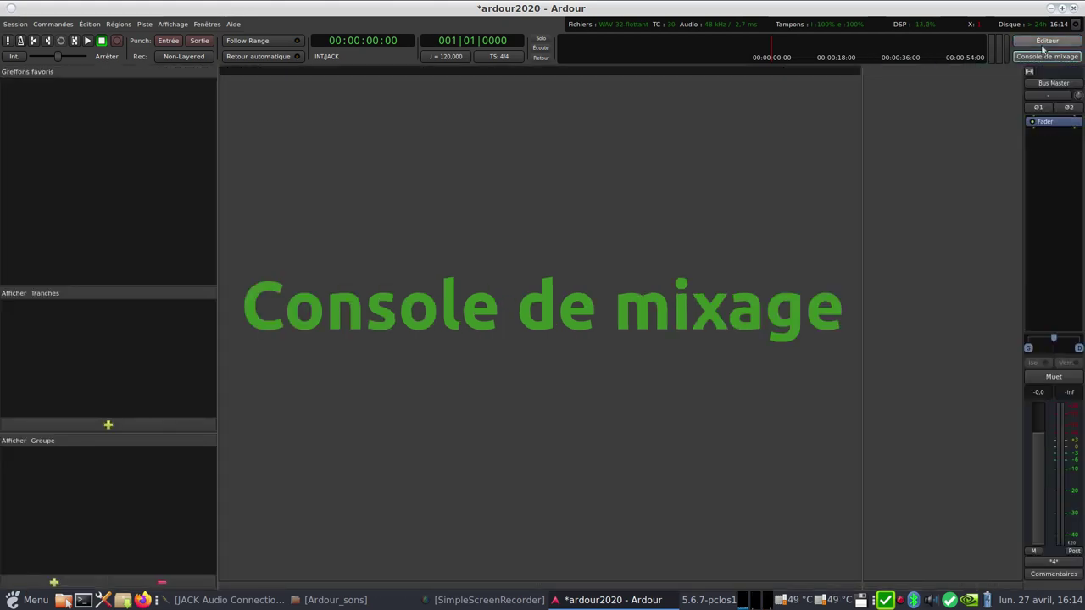
left_click(1041, 43)
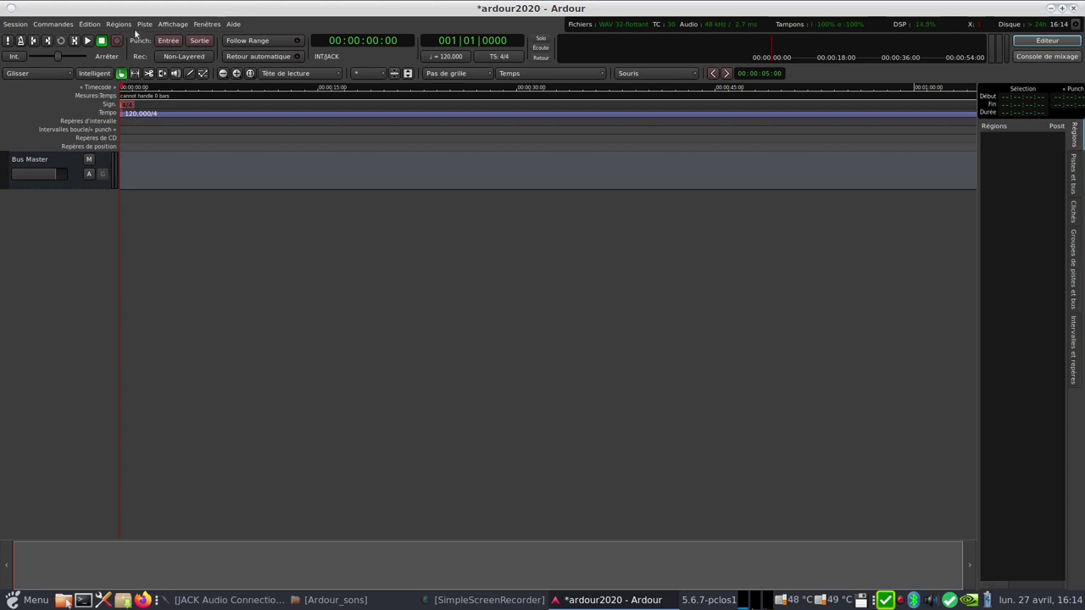
left_click(144, 26)
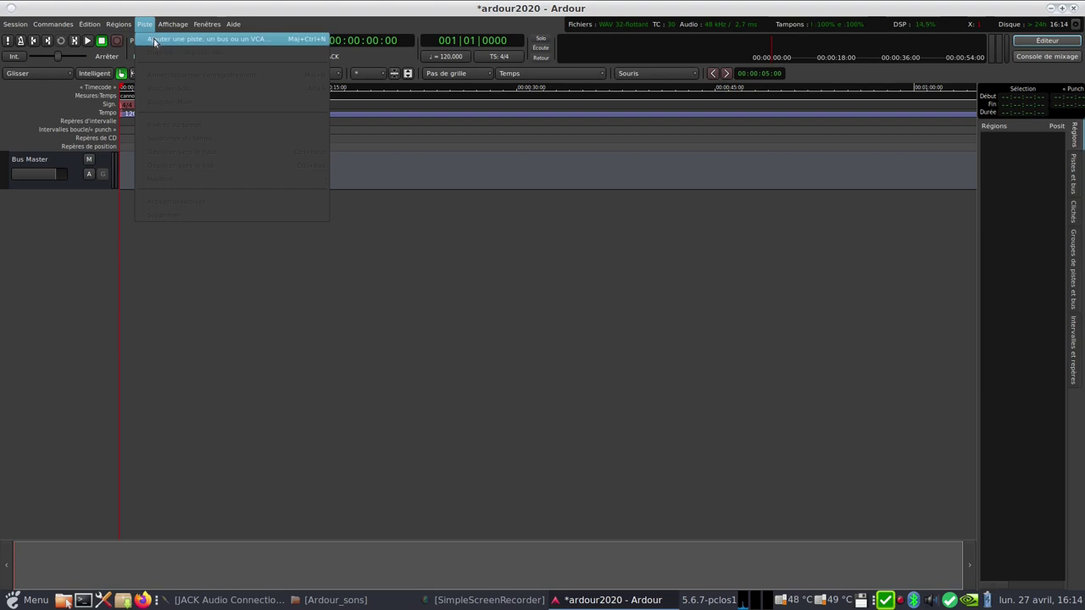
left_click(154, 40)
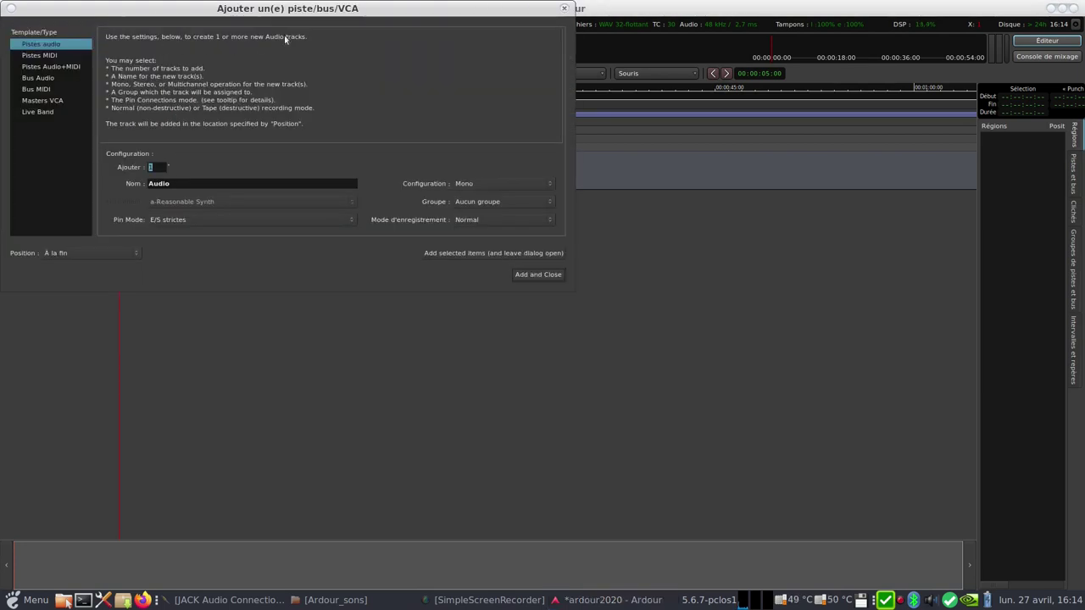
left_click(515, 184)
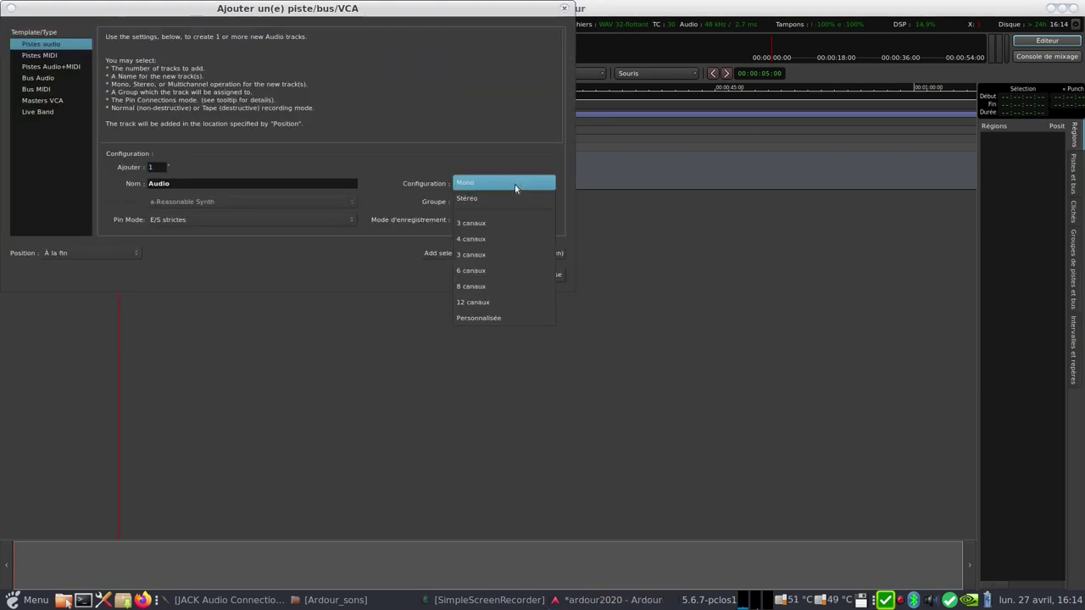
left_click(495, 148)
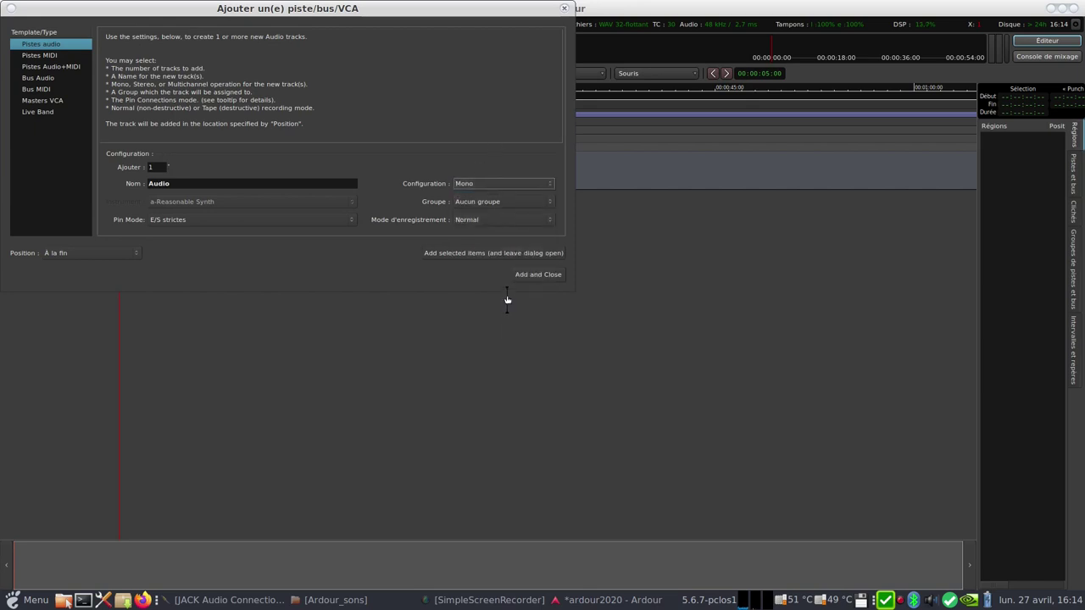
left_click(564, 9)
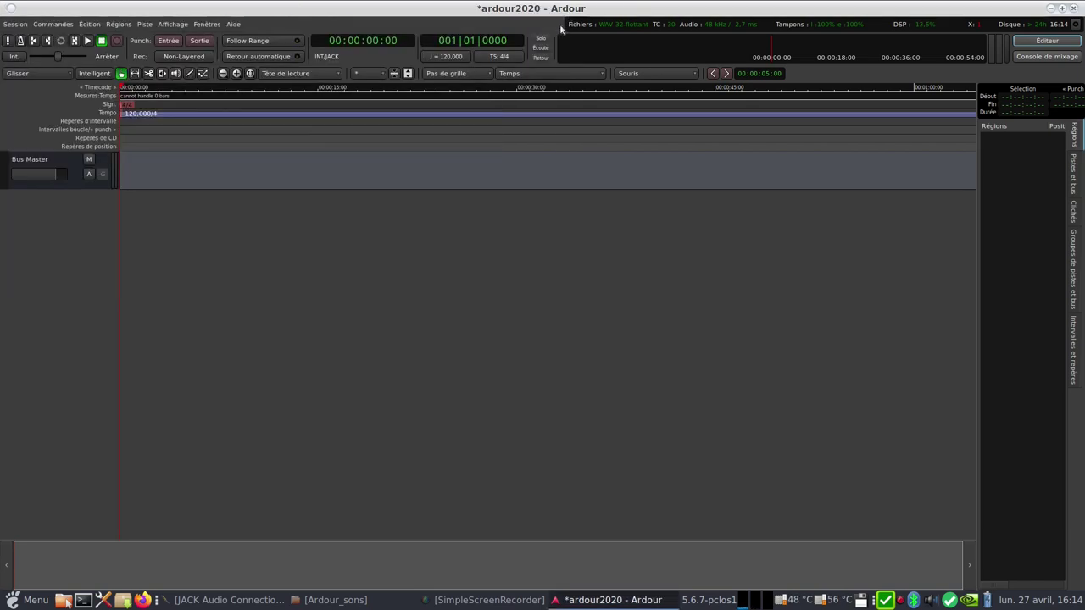
- Add one stereo audio track named Audio at the end of the track list
double_click(64, 197)
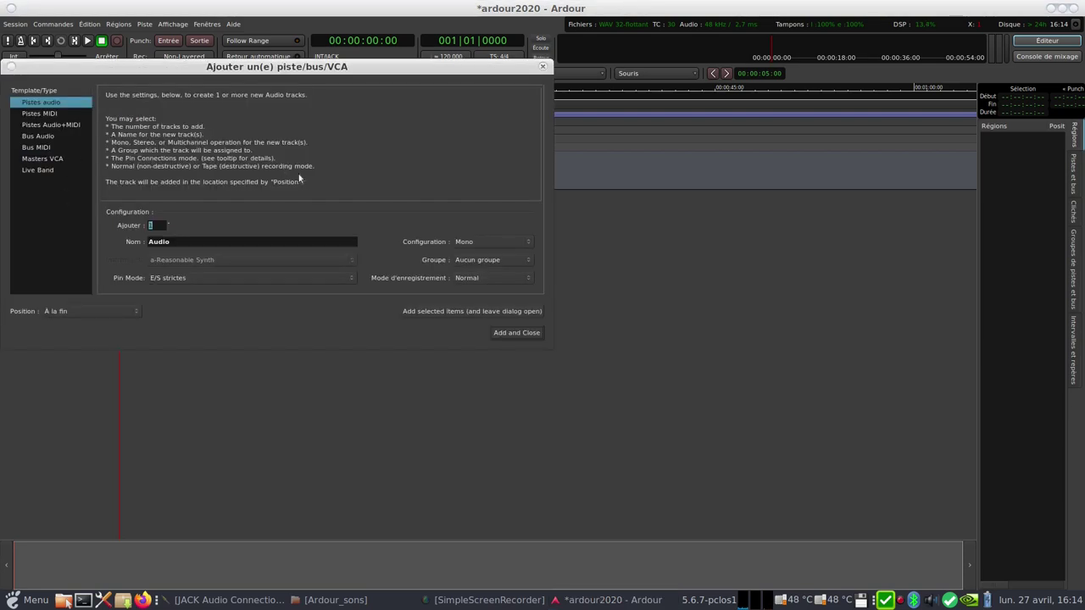
left_click(477, 244)
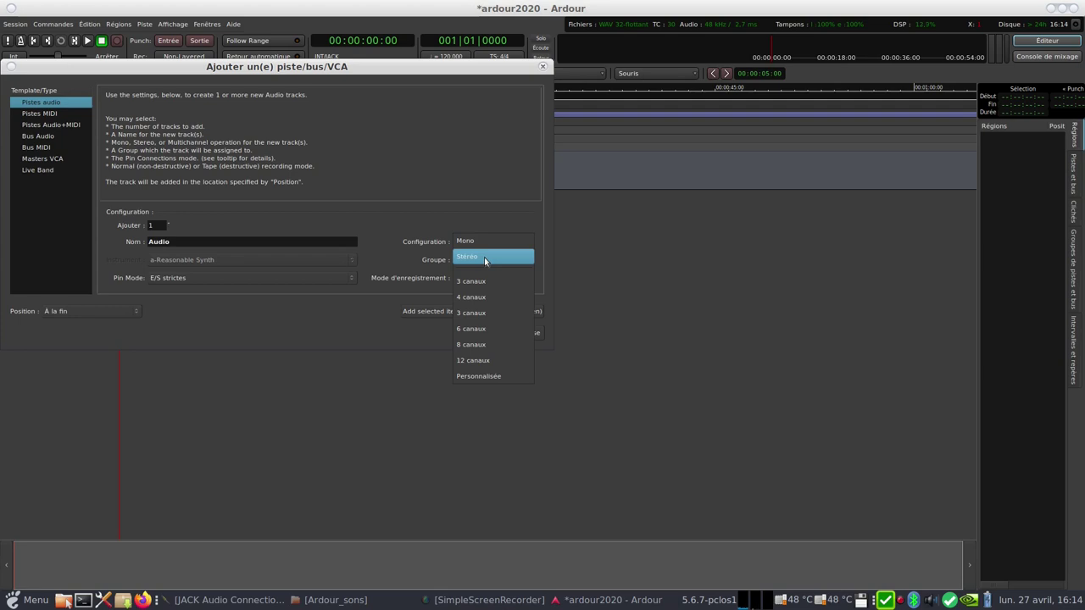
left_click(484, 257)
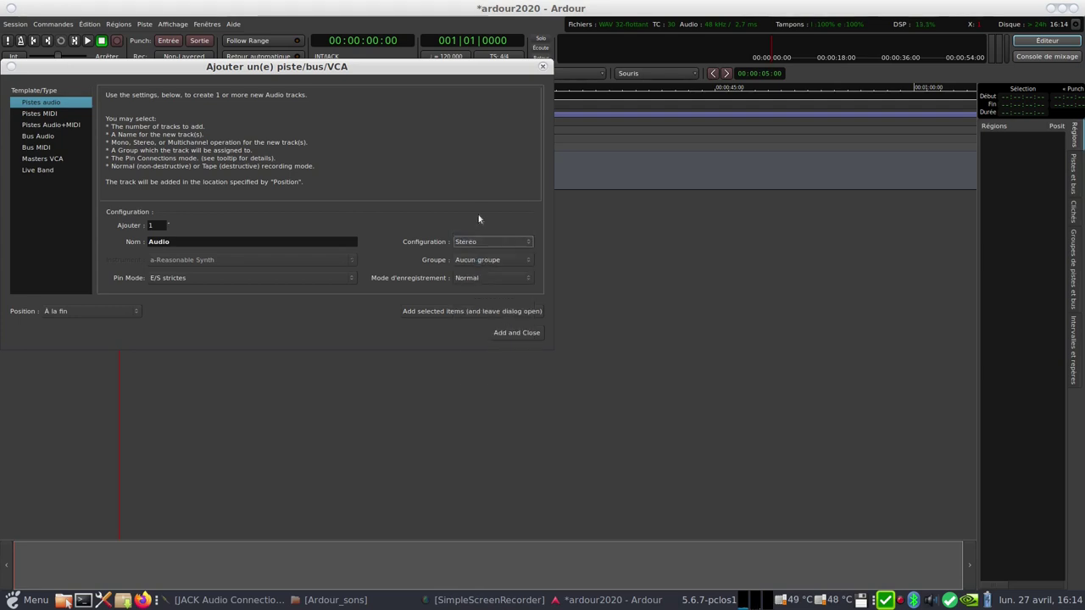
left_click(506, 333)
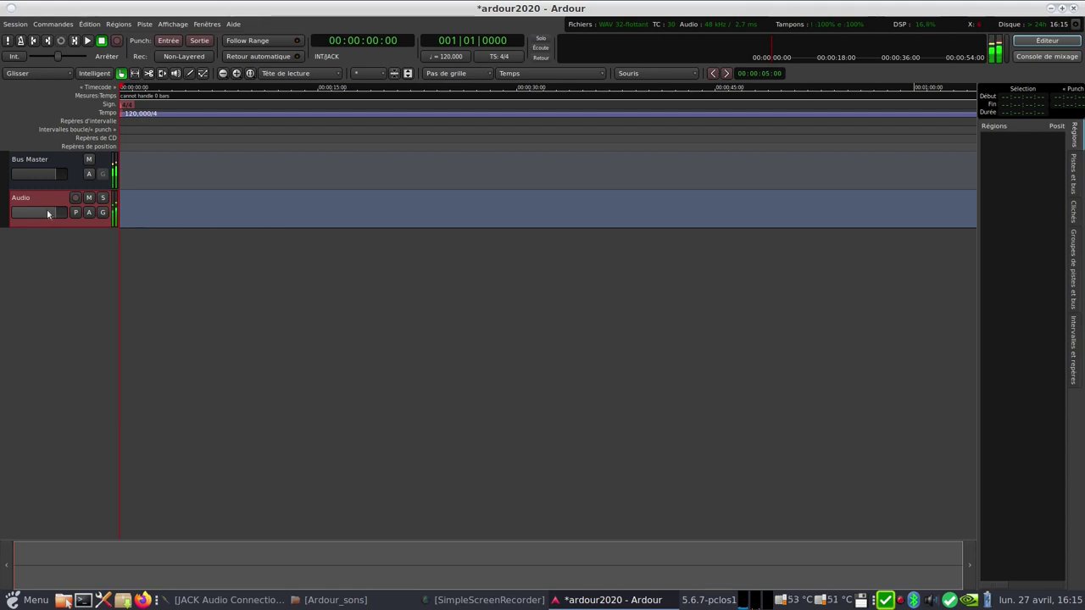
- Try the Audio track's mute and solo controls, switching each one on and back off
left_click(89, 199)
left_click(89, 199)
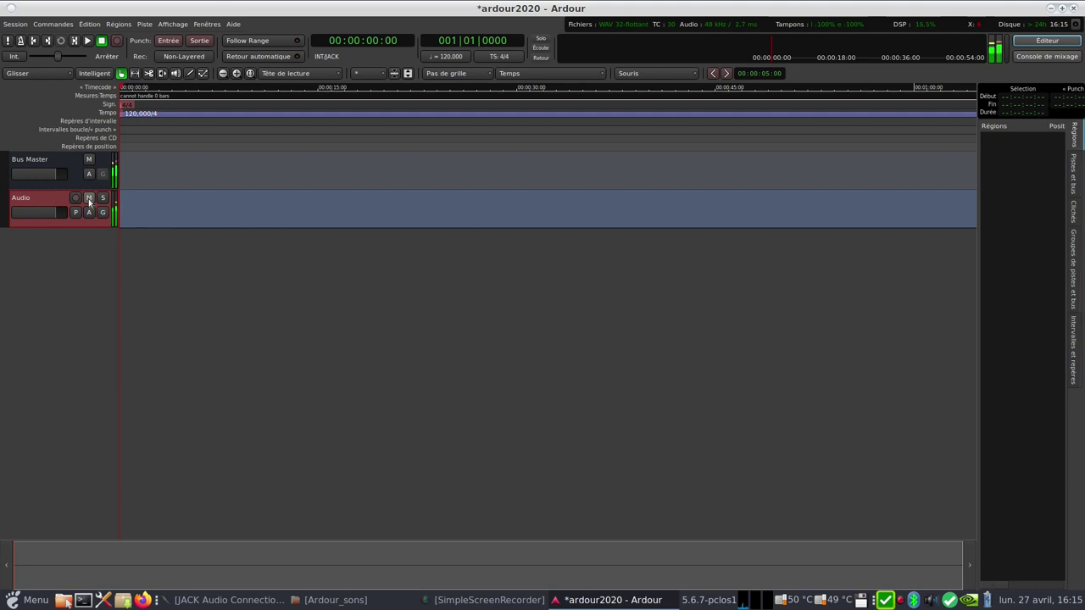
left_click(101, 199)
left_click(101, 199)
- Arm the Audio track and record about 10 seconds of sound from the session start
left_click(76, 198)
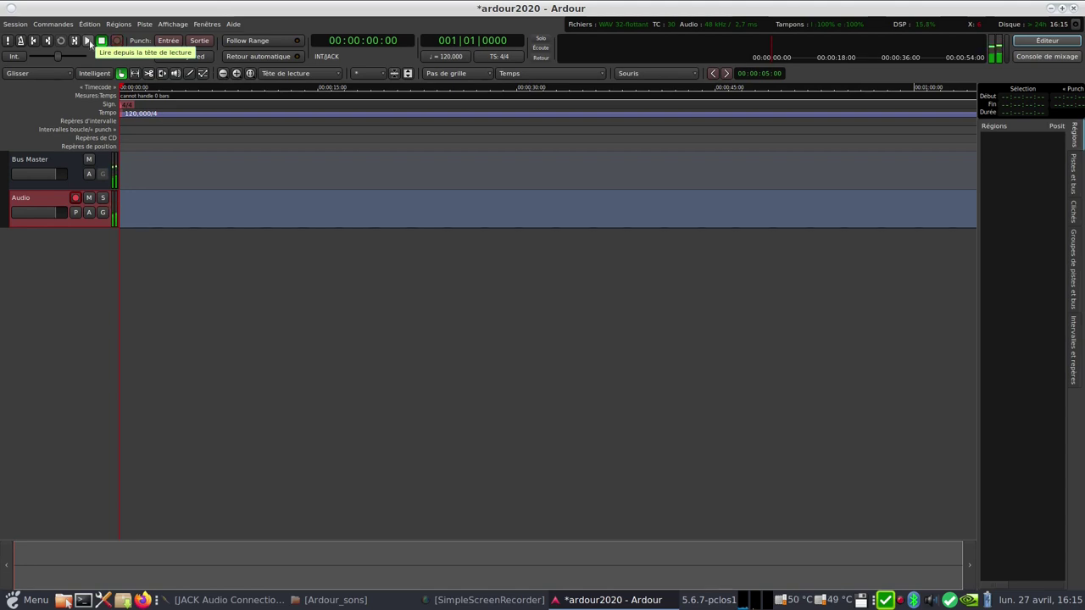
left_click(89, 40)
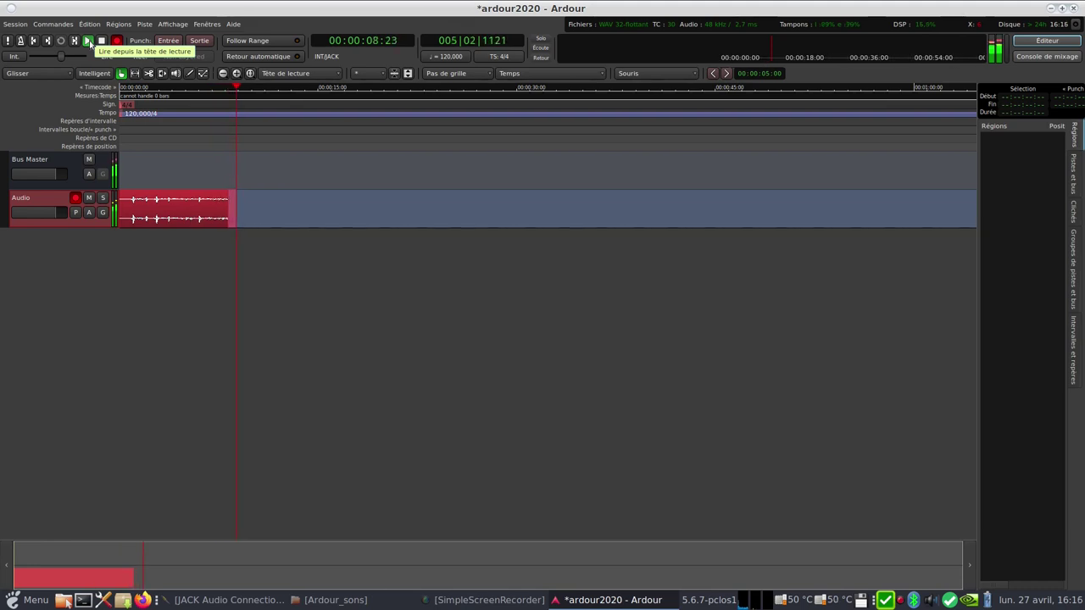
left_click(101, 42)
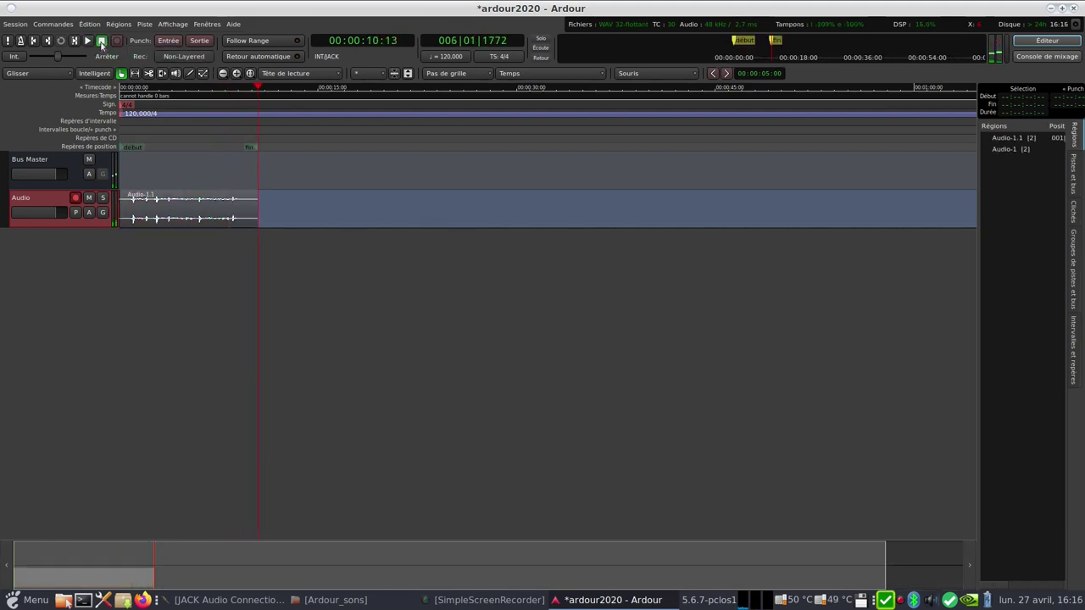
- Play back the recorded take from the session start, stop it, and return the playhead to the beginning
left_click(34, 43)
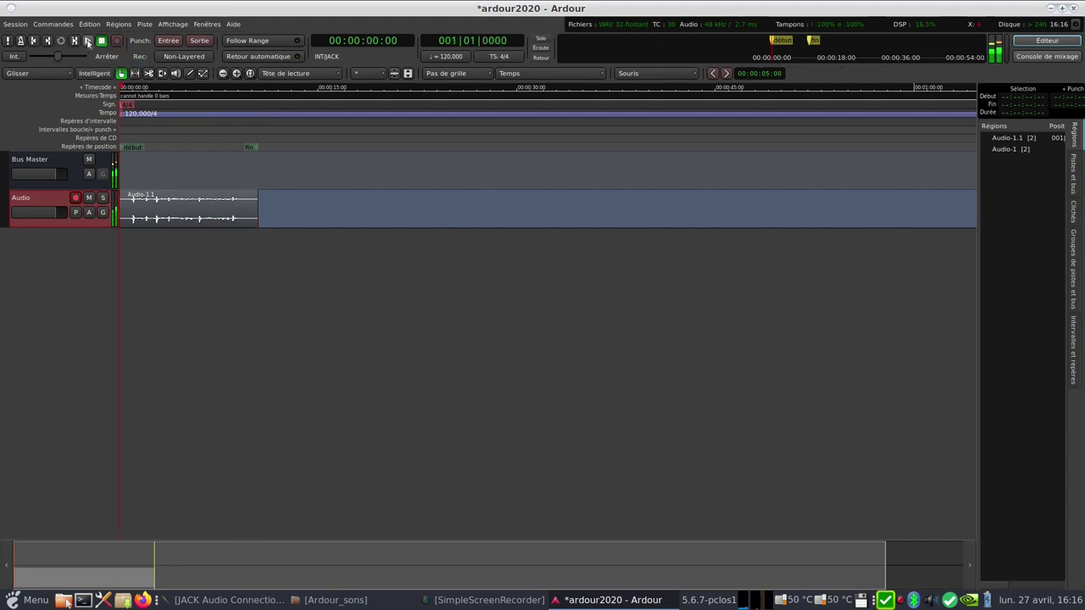
left_click(88, 42)
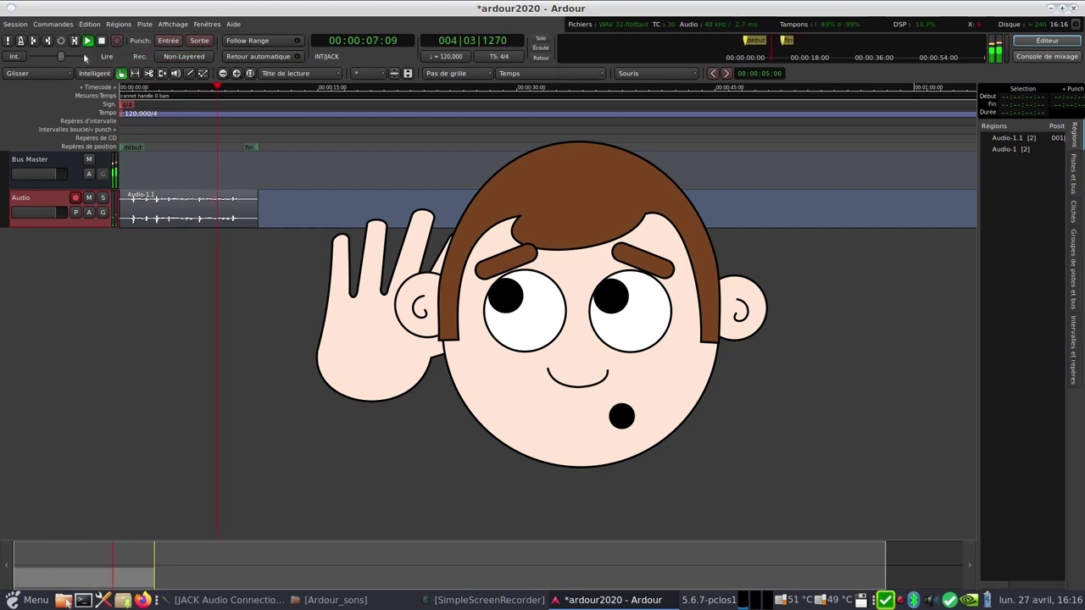
left_click(102, 41)
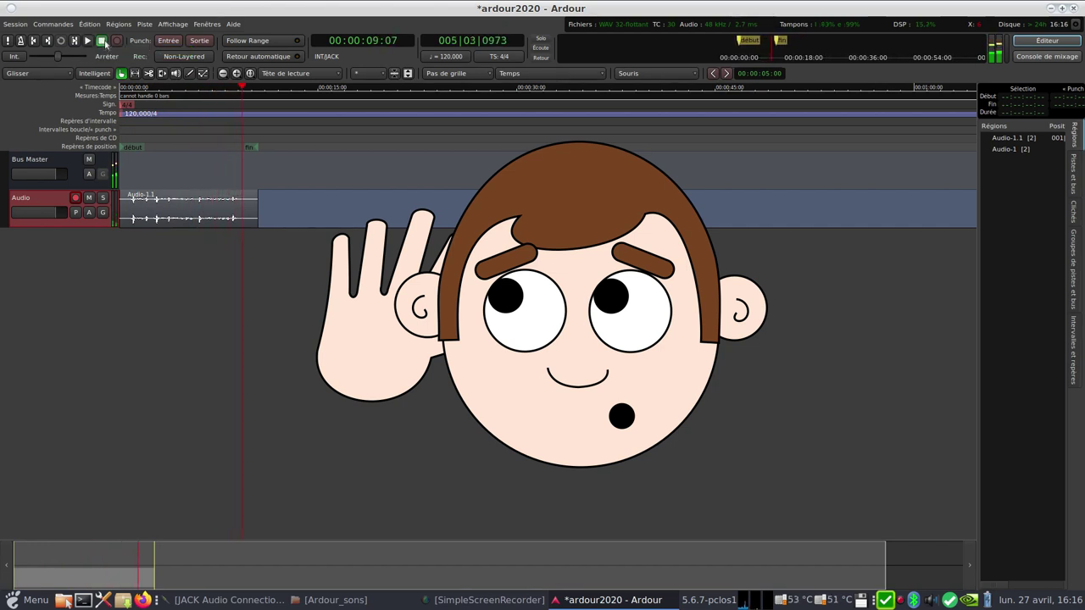
left_click(47, 40)
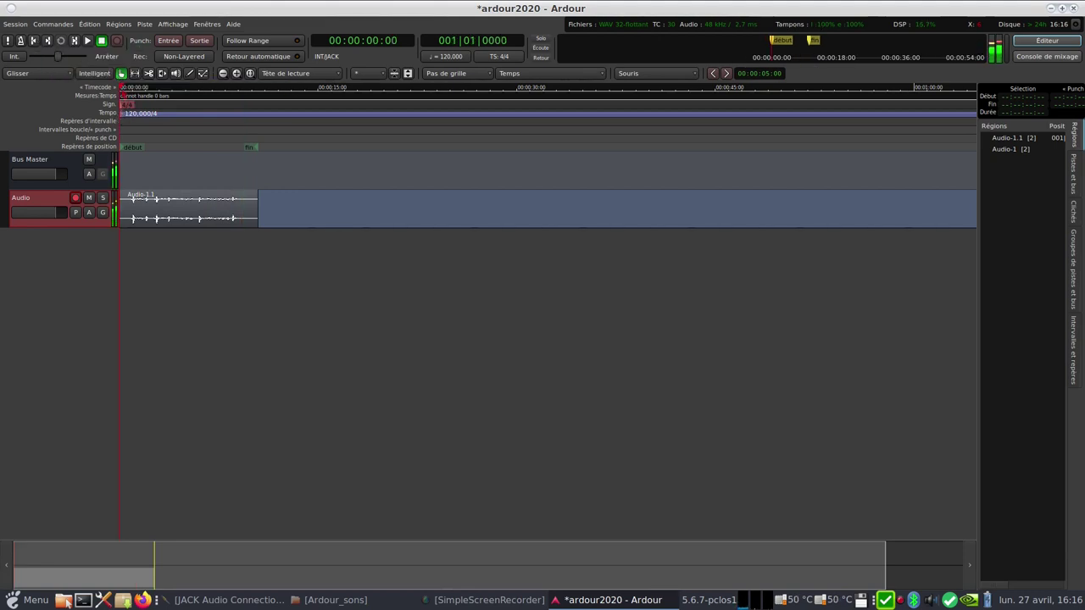
- Split the recorded region on the Audio track at about 00:00:06:09 using the cut mode
left_click_drag(153, 193, 130, 227)
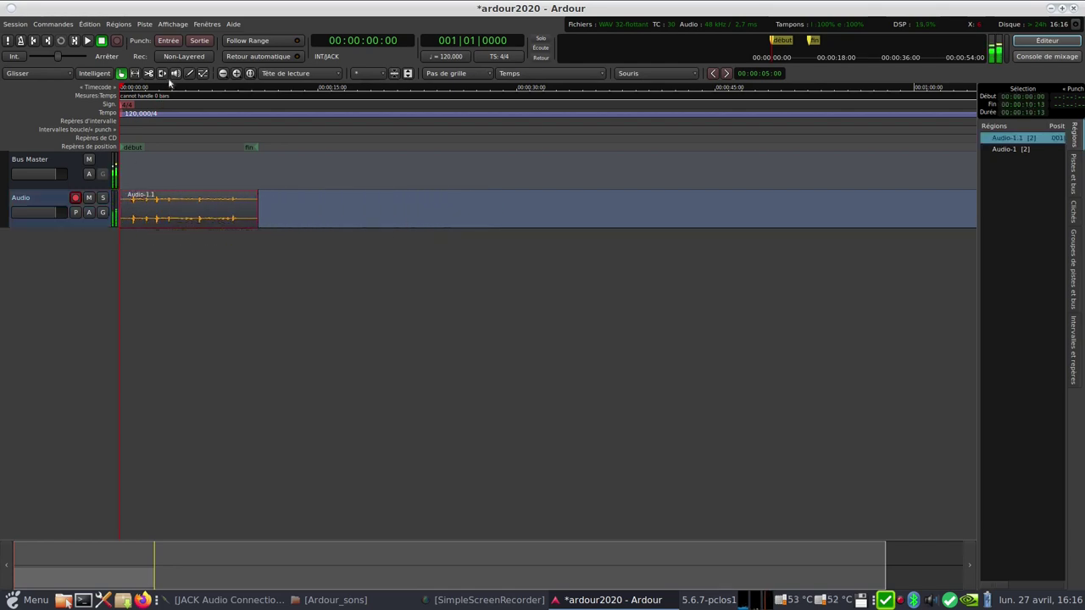
left_click(148, 74)
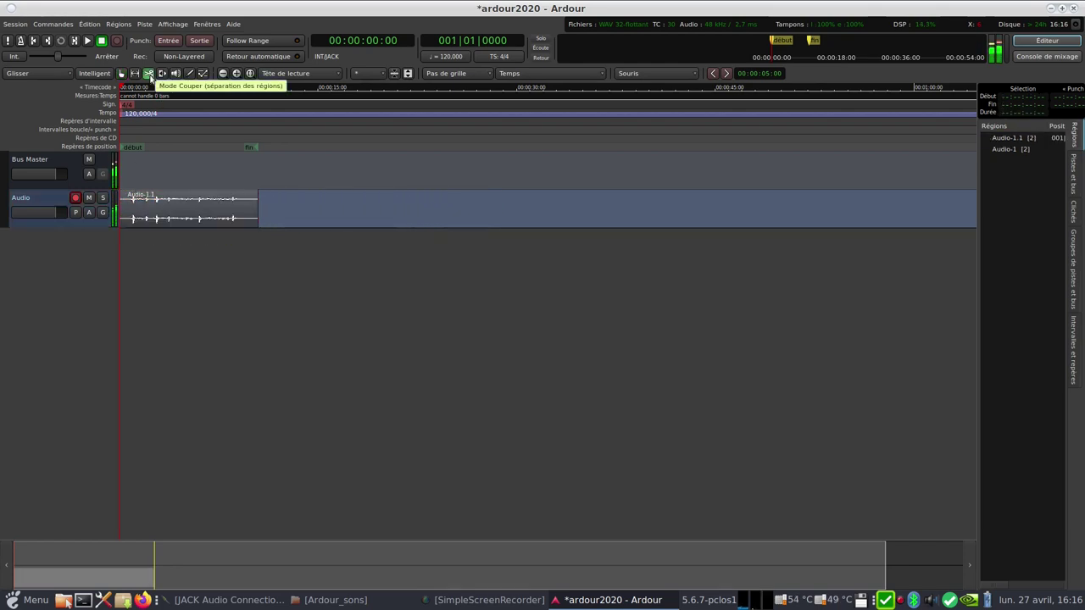
left_click(203, 213)
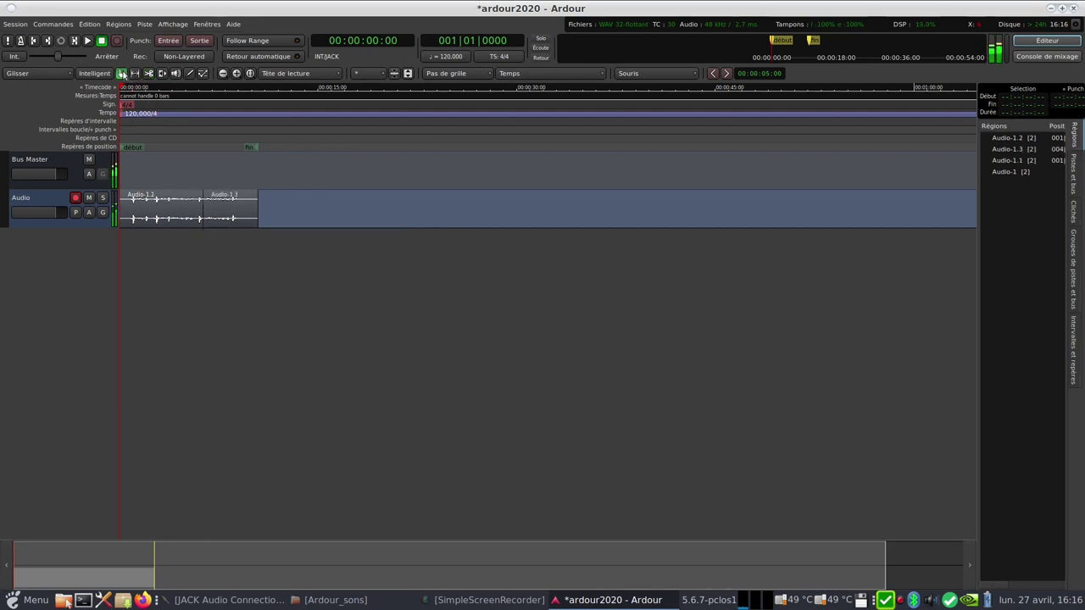
- Try moving the second piece of the split region to start at about 00:00:08:24, and undo the move
left_click(121, 74)
left_click_drag(232, 212, 274, 211)
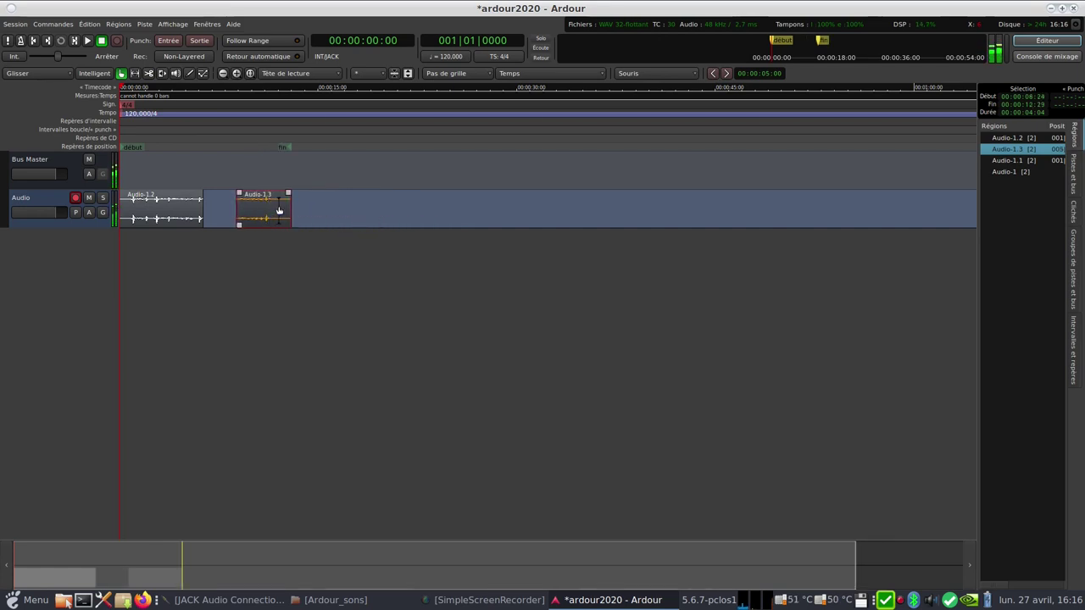
key("ctrl+z")
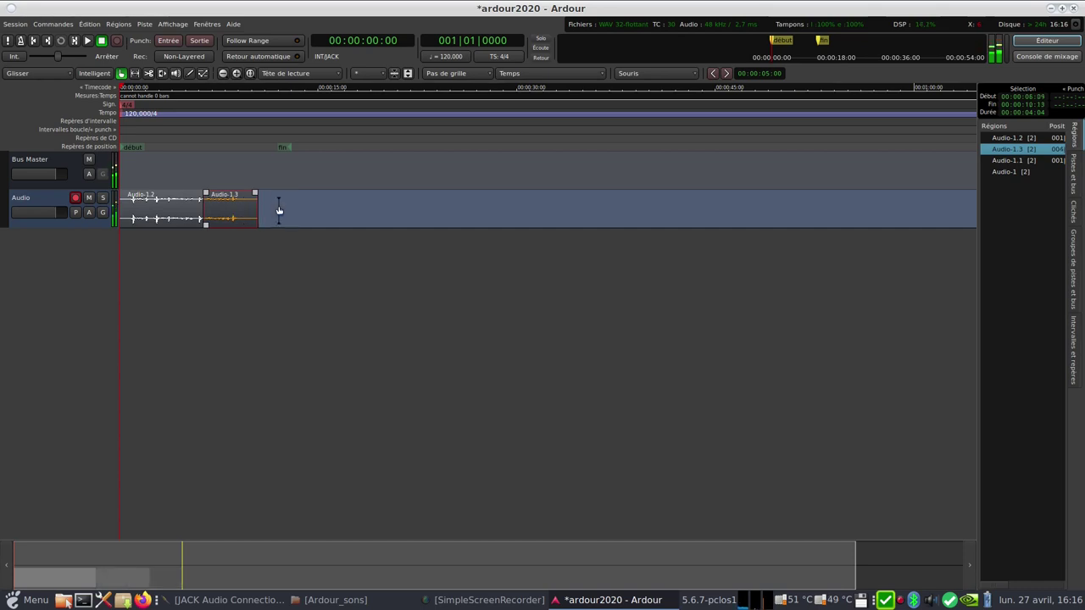
- Undo the split of the recorded region on the Audio track and return to grab mode
key("ctrl+z")
key("c")
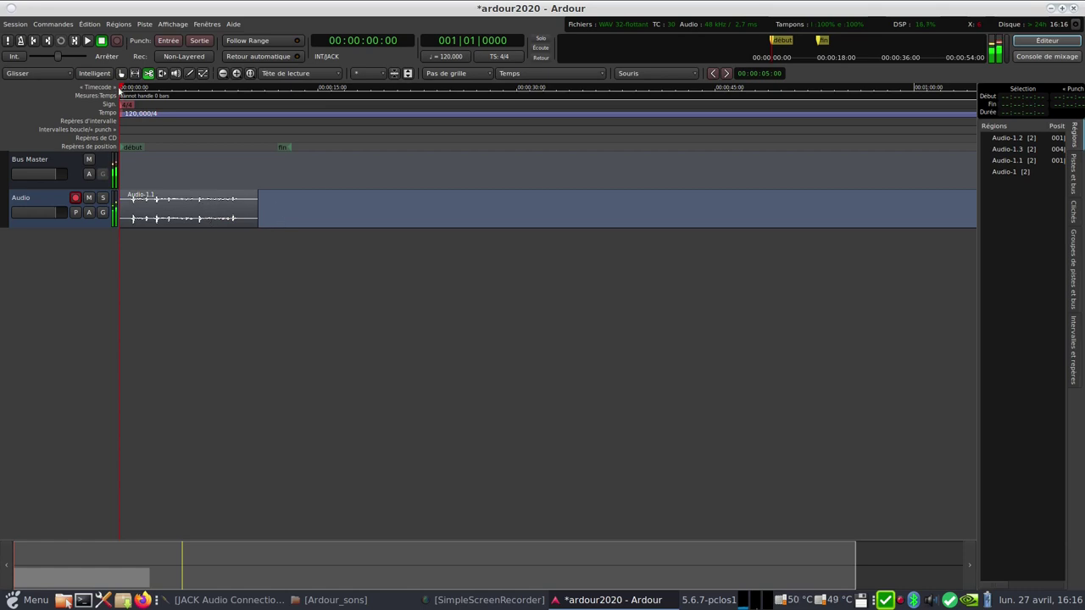
left_click(123, 74)
- Normalize the recorded region on the Audio track to 0.00 dBFS without constraining the RMS
right_click(218, 210)
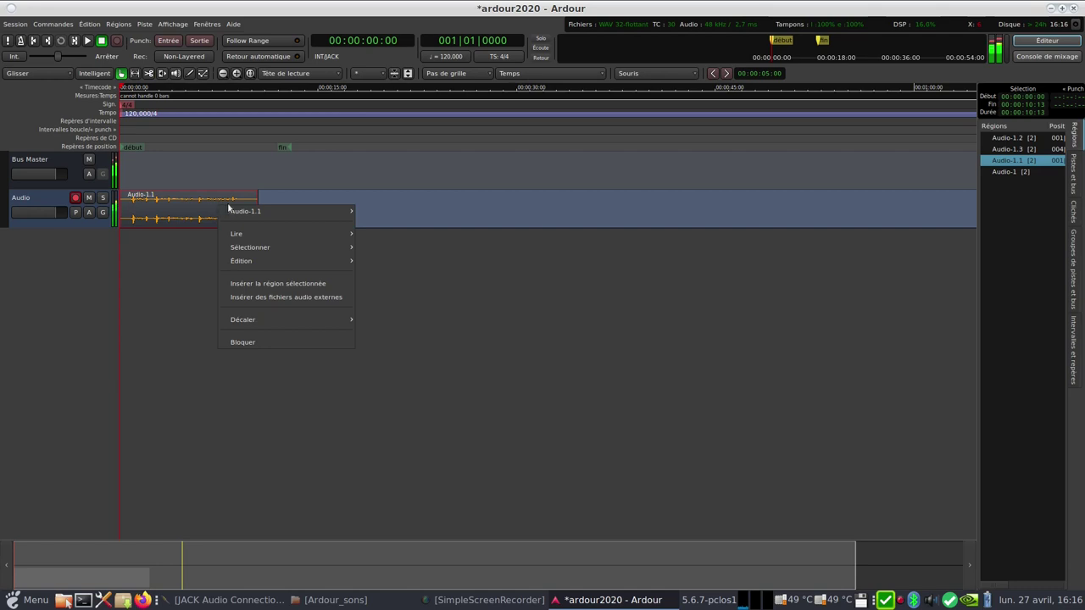
mouse_move(274, 212)
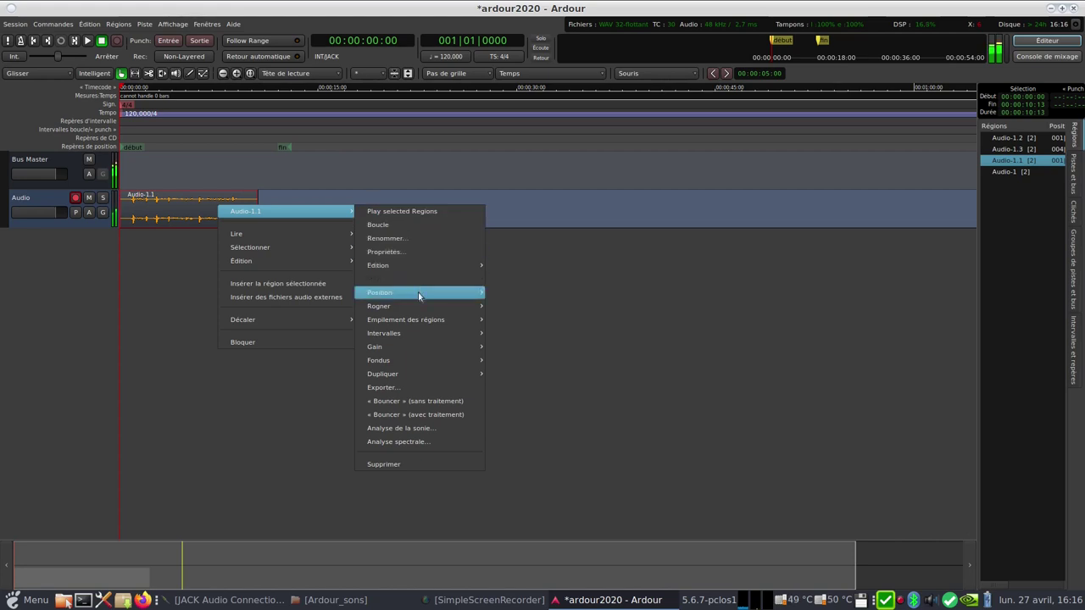
mouse_move(425, 348)
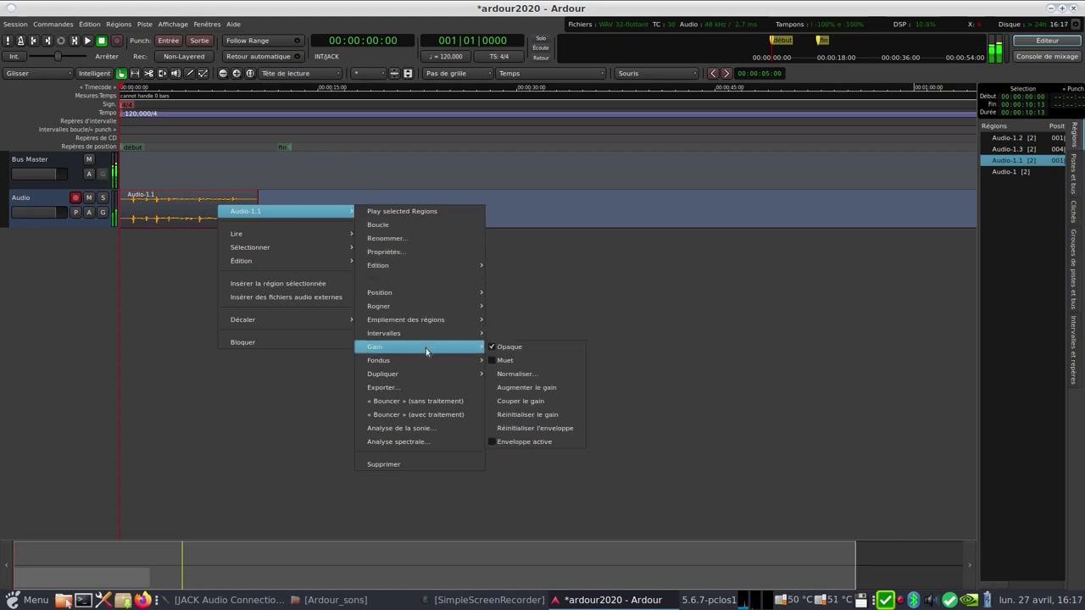
left_click(537, 379)
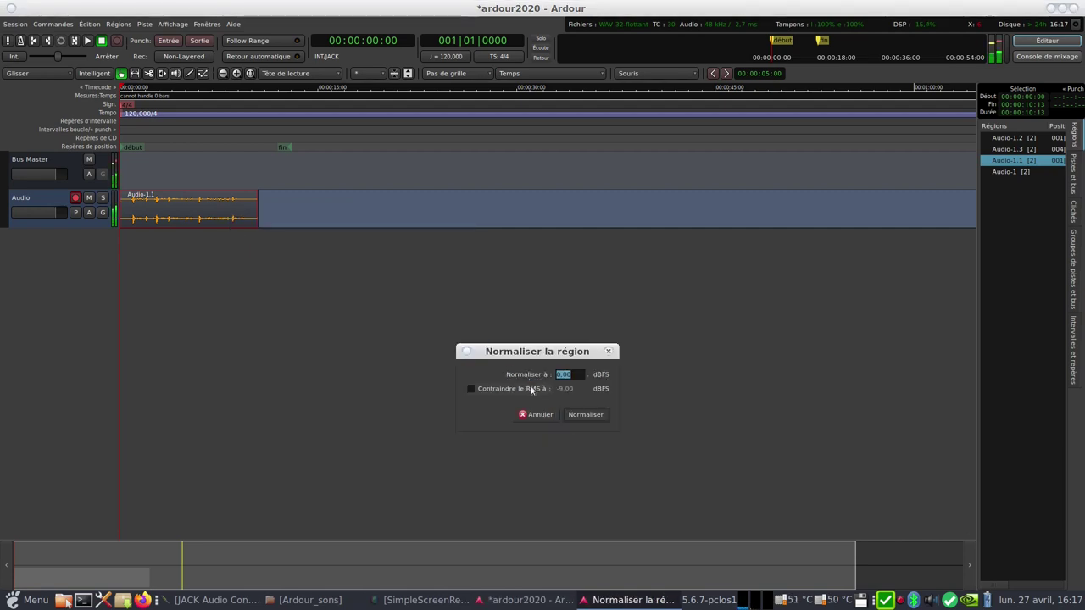
left_click(587, 414)
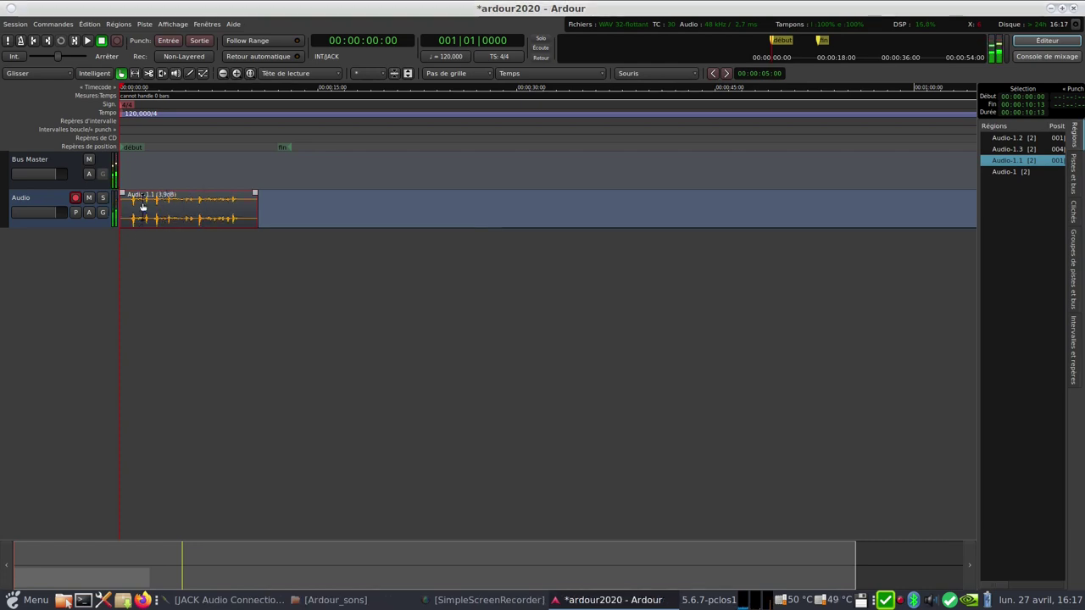
right_click(200, 205)
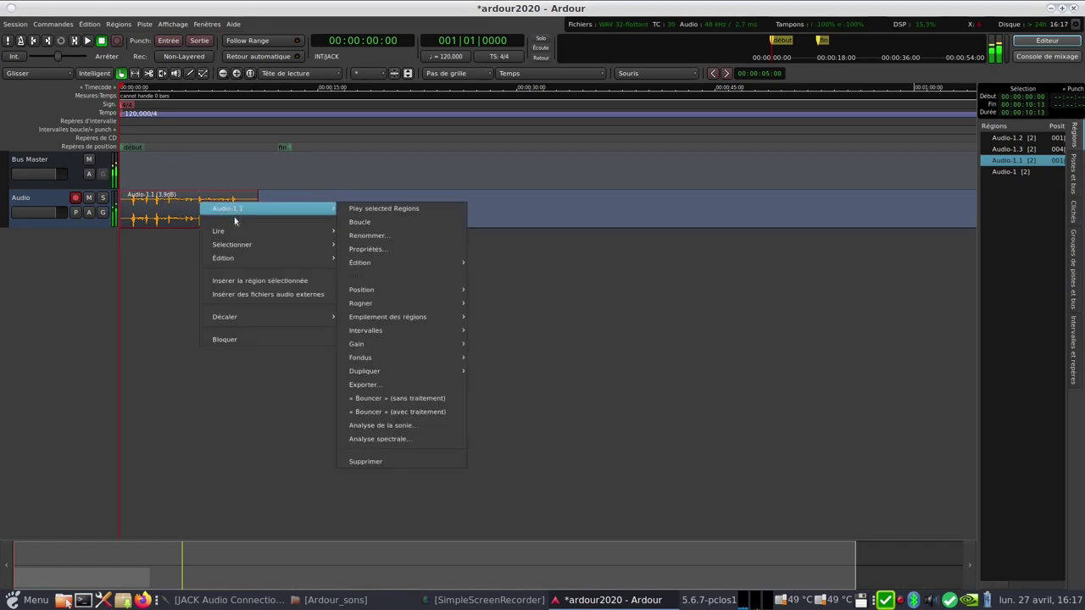
mouse_move(235, 232)
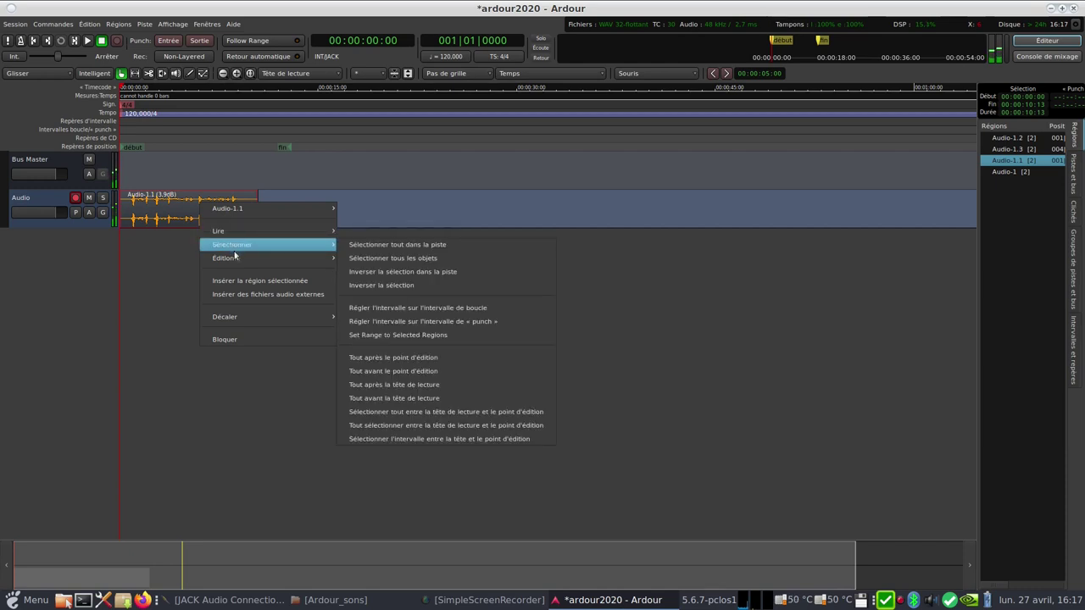
mouse_move(236, 258)
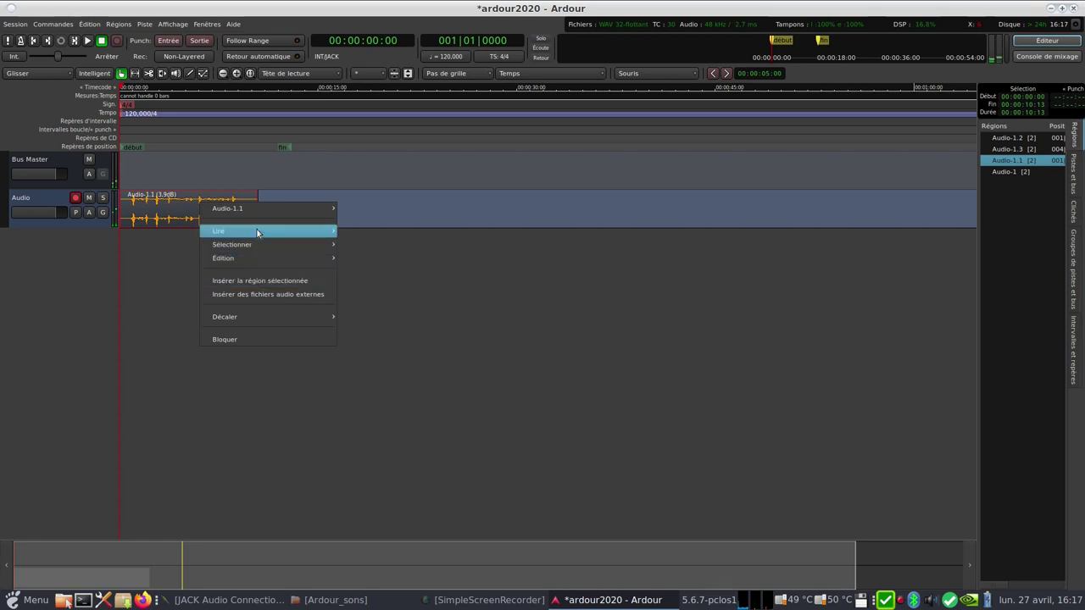
left_click(420, 204)
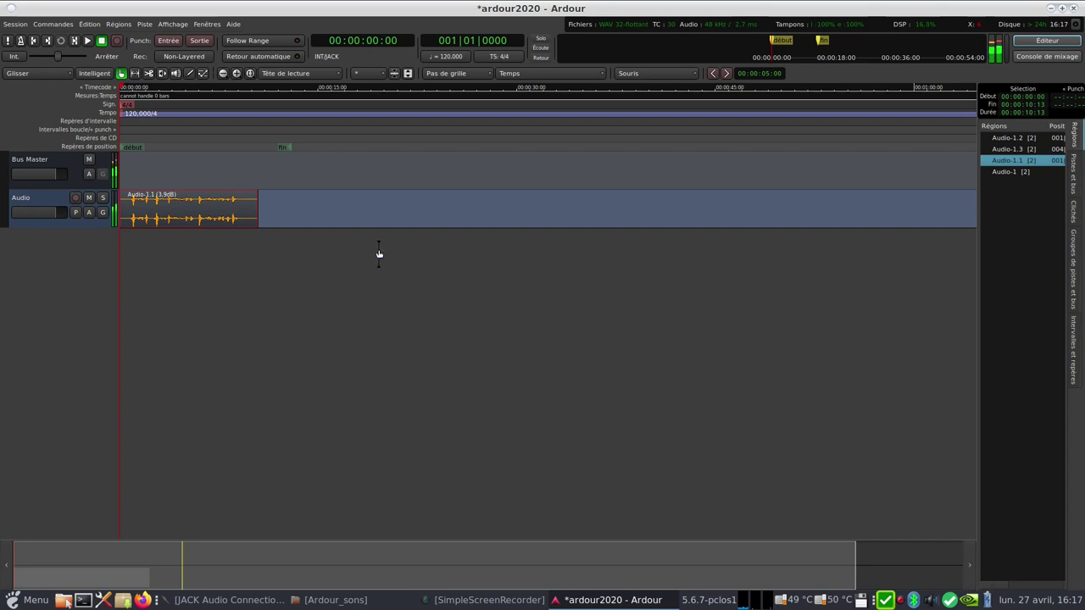
- Switch to the mixing console and add the Calf Compressor (LV2) plugin below the fader on the Audio strip
left_click(1046, 56)
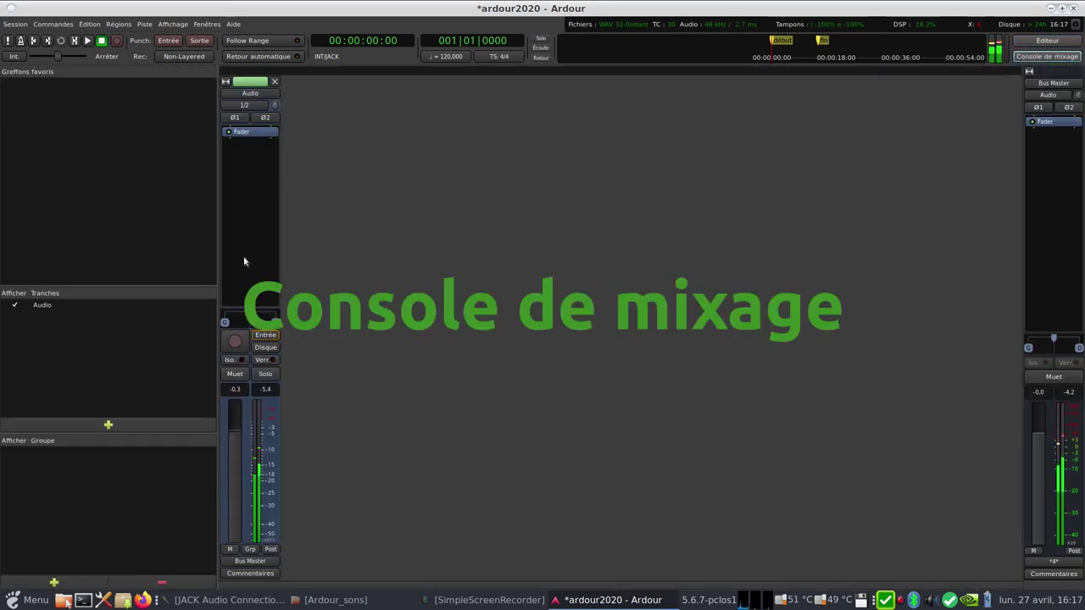
right_click(240, 156)
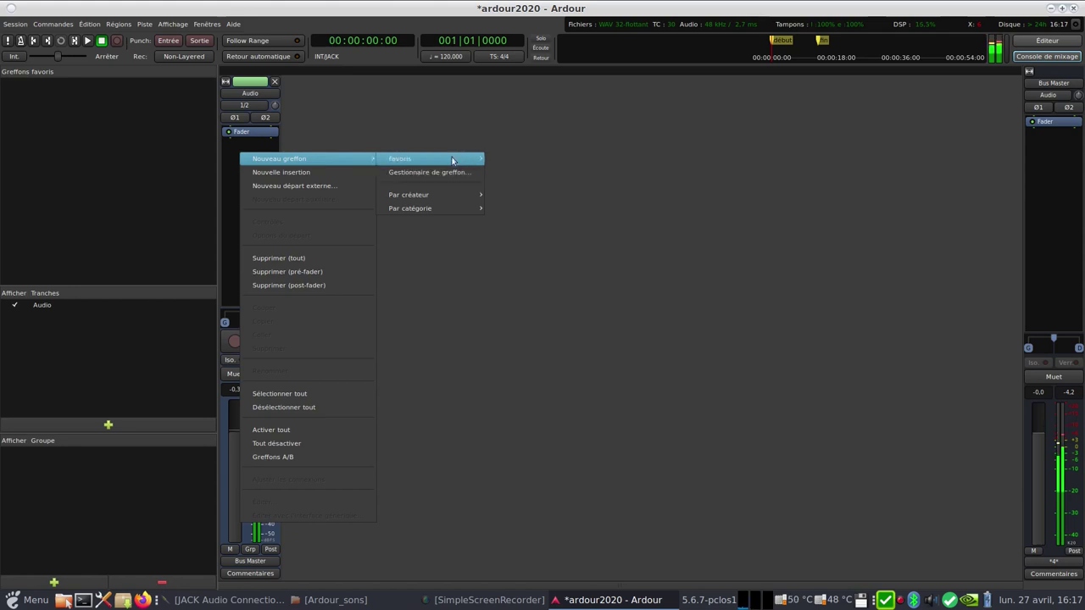
mouse_move(444, 196)
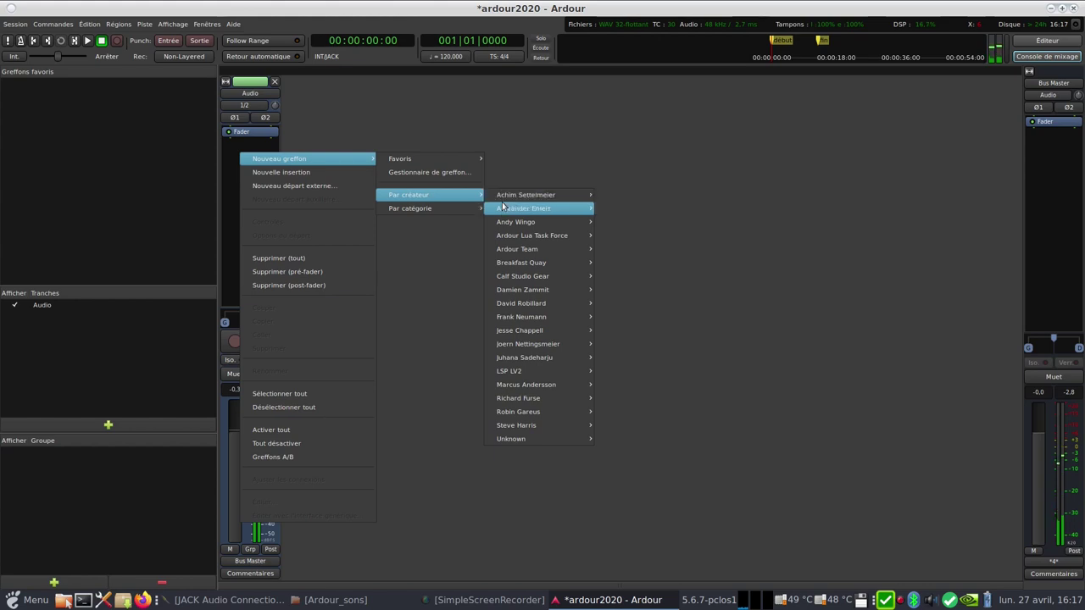
mouse_move(503, 207)
mouse_move(515, 225)
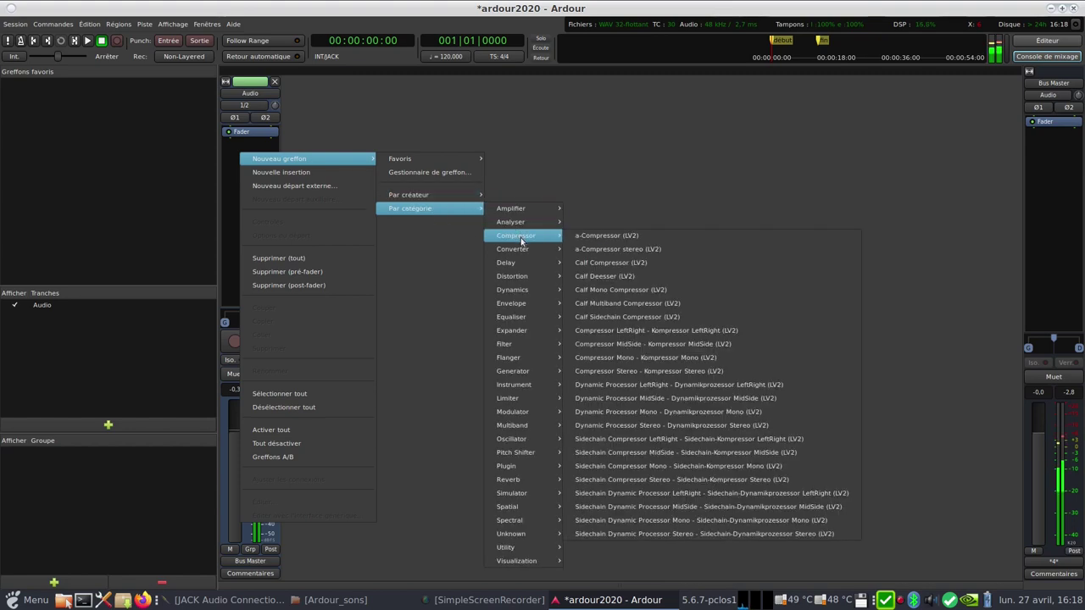
left_click(645, 262)
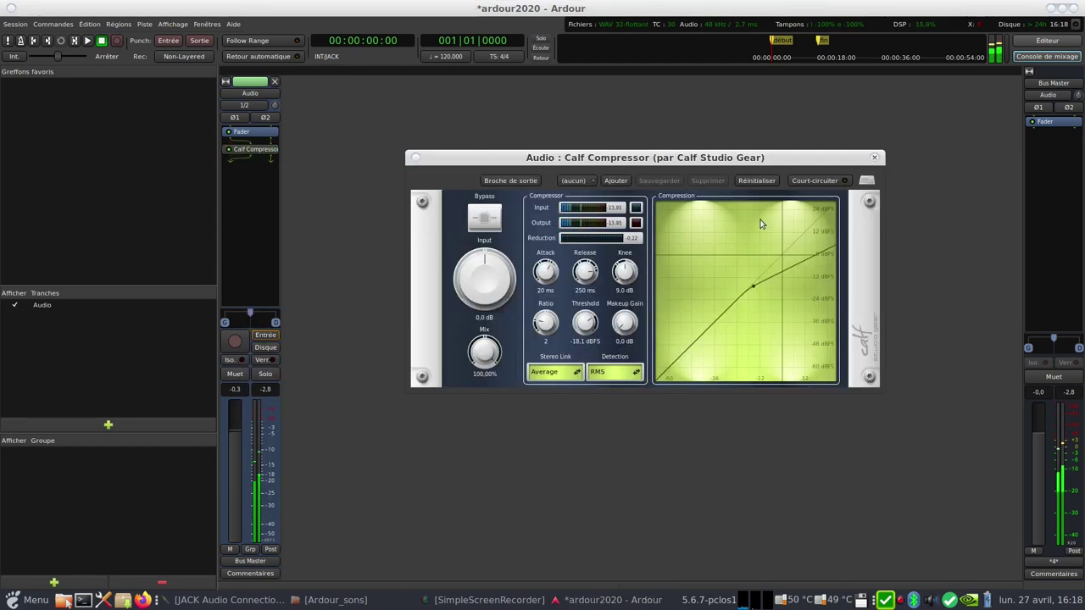
- Bypass the Calf Compressor, reactivate it, and close its plugin window
left_click(813, 181)
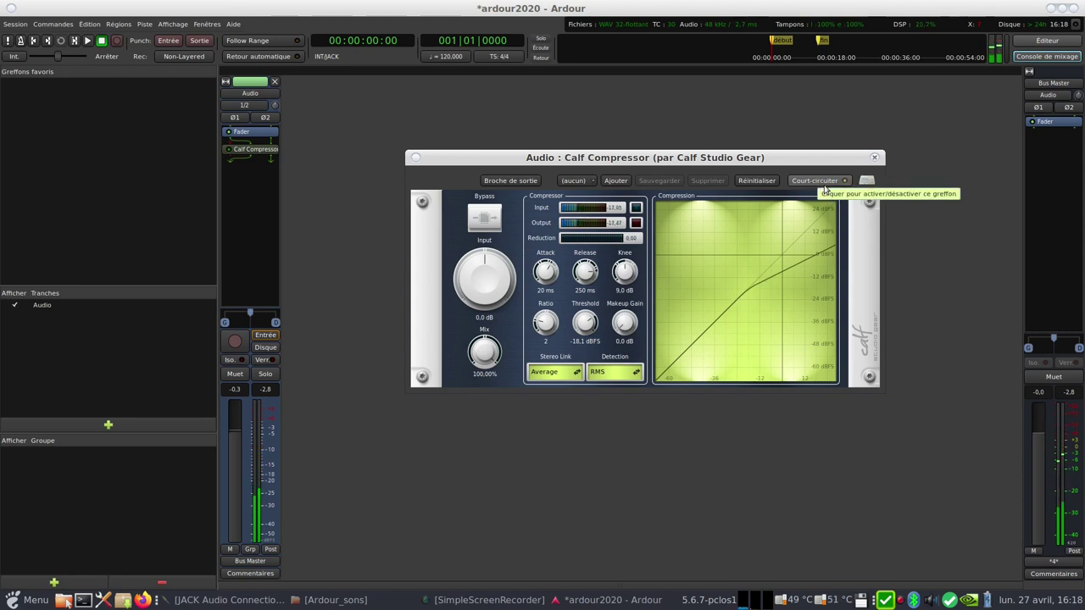
left_click(824, 185)
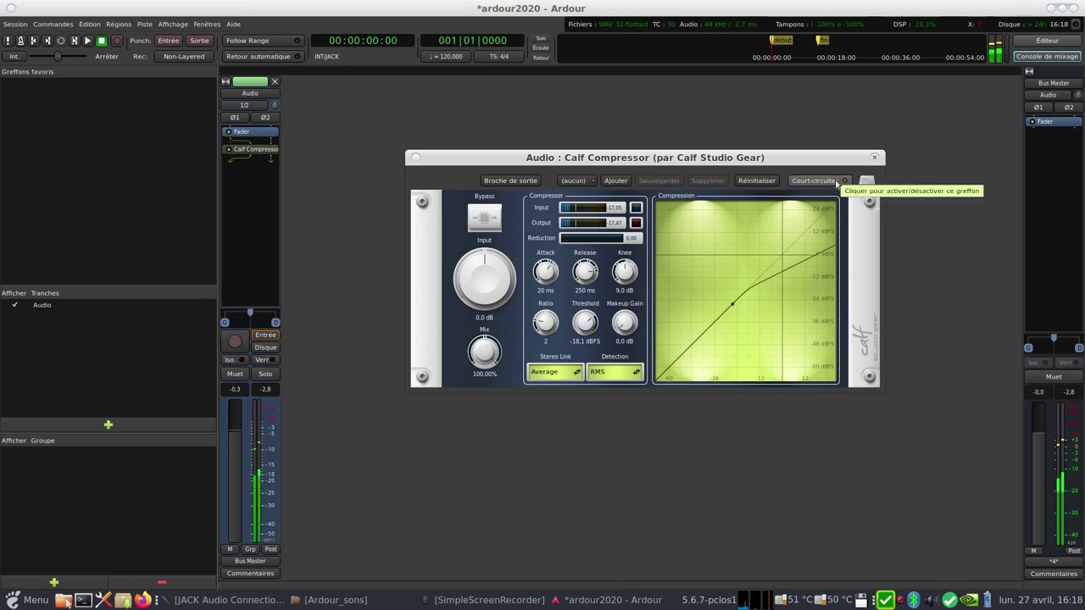
left_click(837, 183)
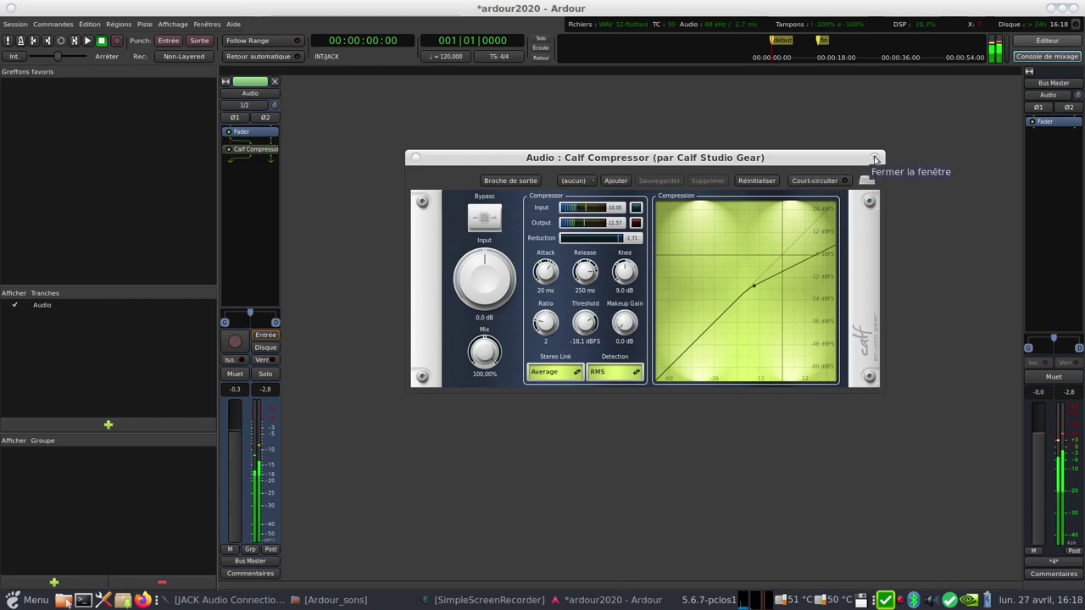
left_click(876, 158)
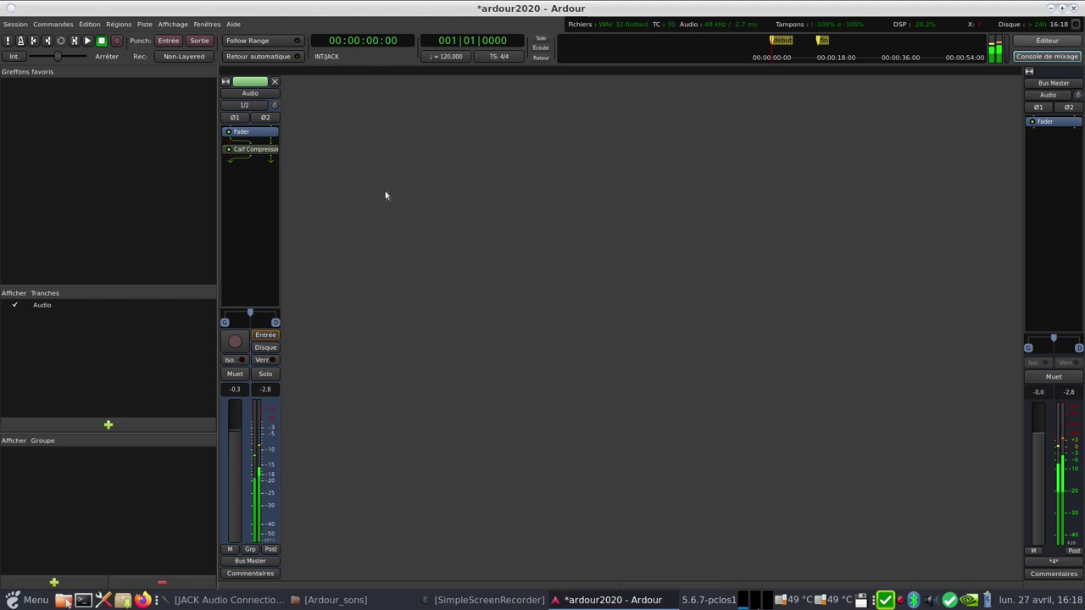
- Add the Calf Reverb (LV2) plugin below the compressor on the Audio strip, and close its window with the reverb bypassed
right_click(247, 177)
mouse_move(248, 178)
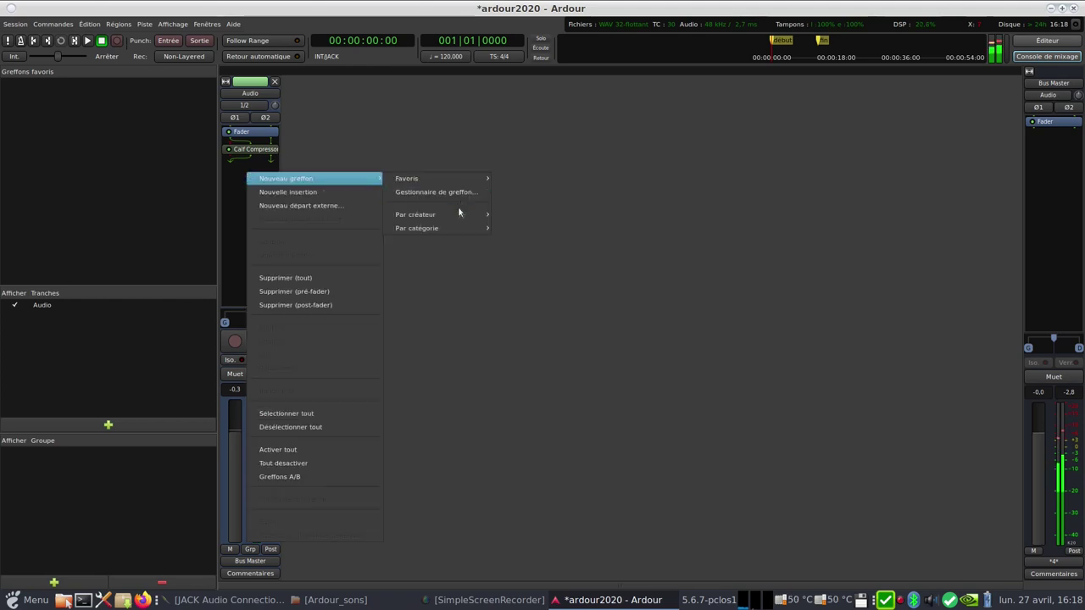
mouse_move(450, 228)
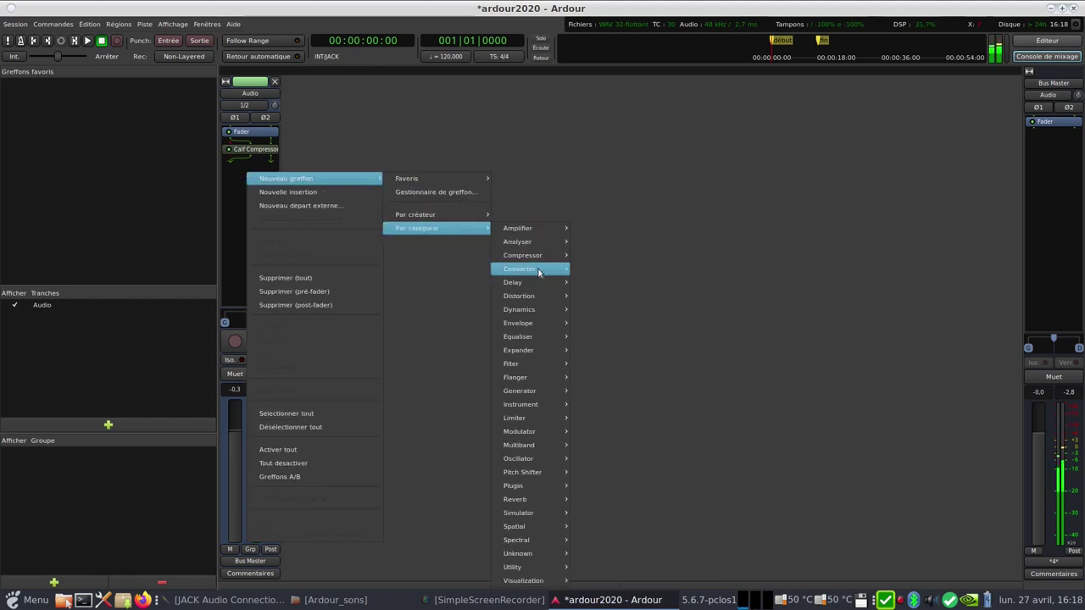
mouse_move(528, 342)
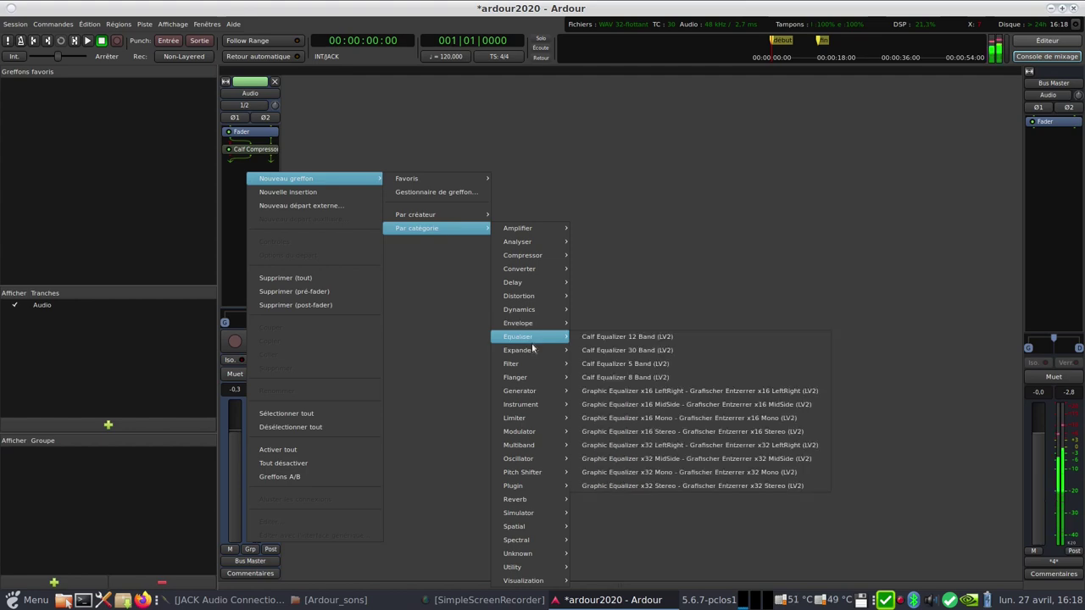
mouse_move(532, 384)
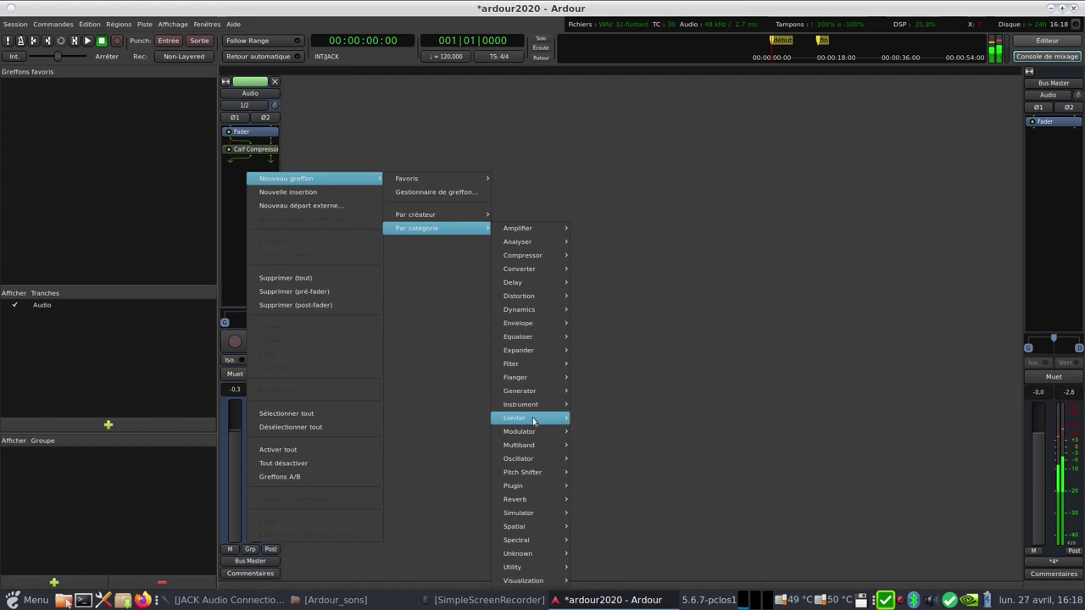
mouse_move(540, 499)
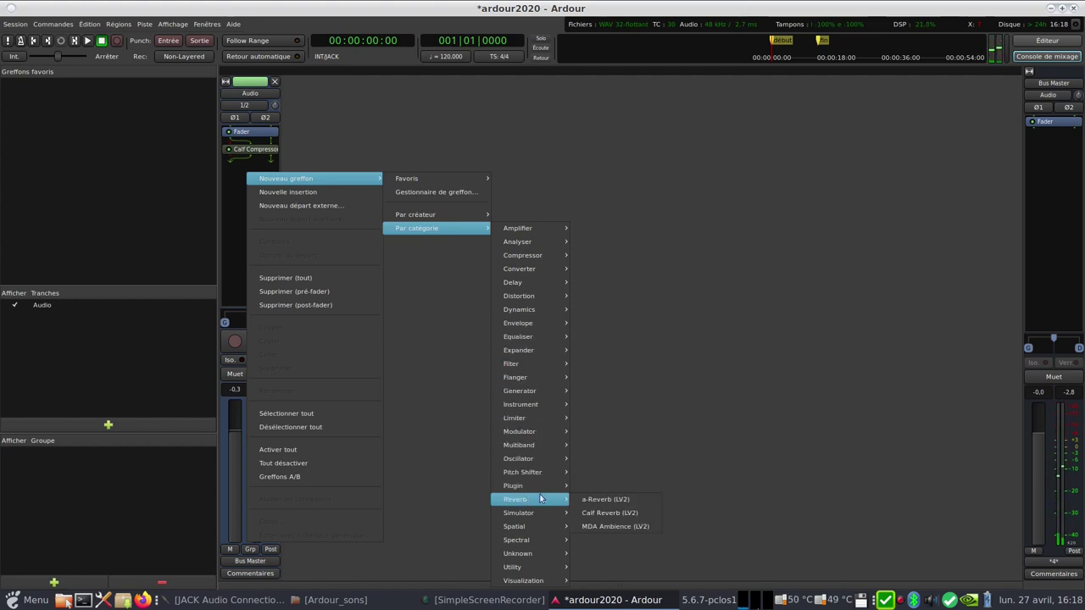
left_click(615, 514)
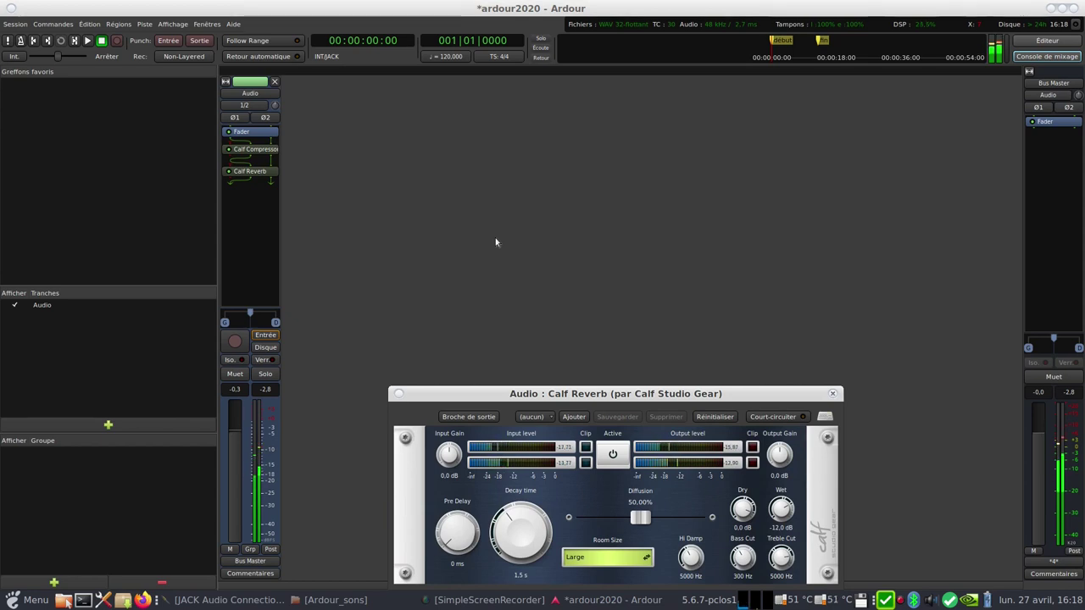
left_click(778, 417)
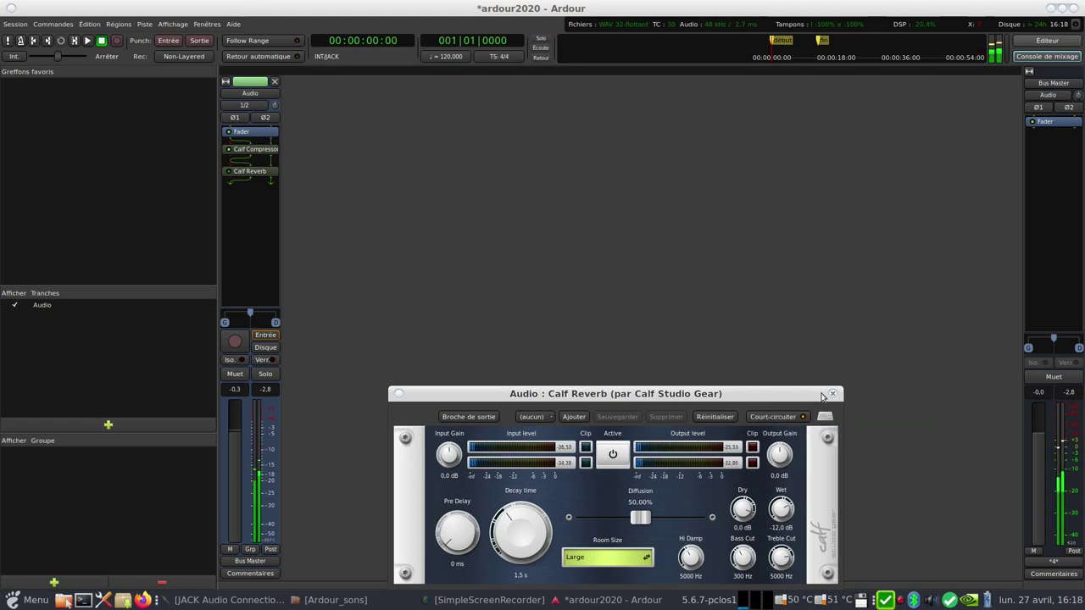
left_click(835, 395)
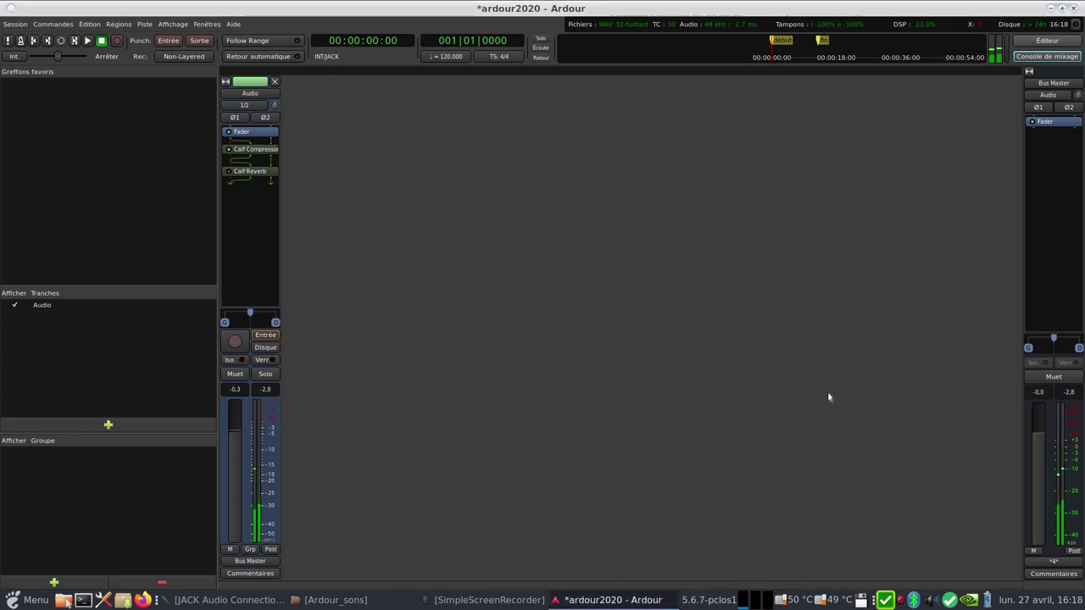
- Add the Calf Equalizer 12 Band (LV2) plugin below the reverb on the Audio strip
right_click(257, 202)
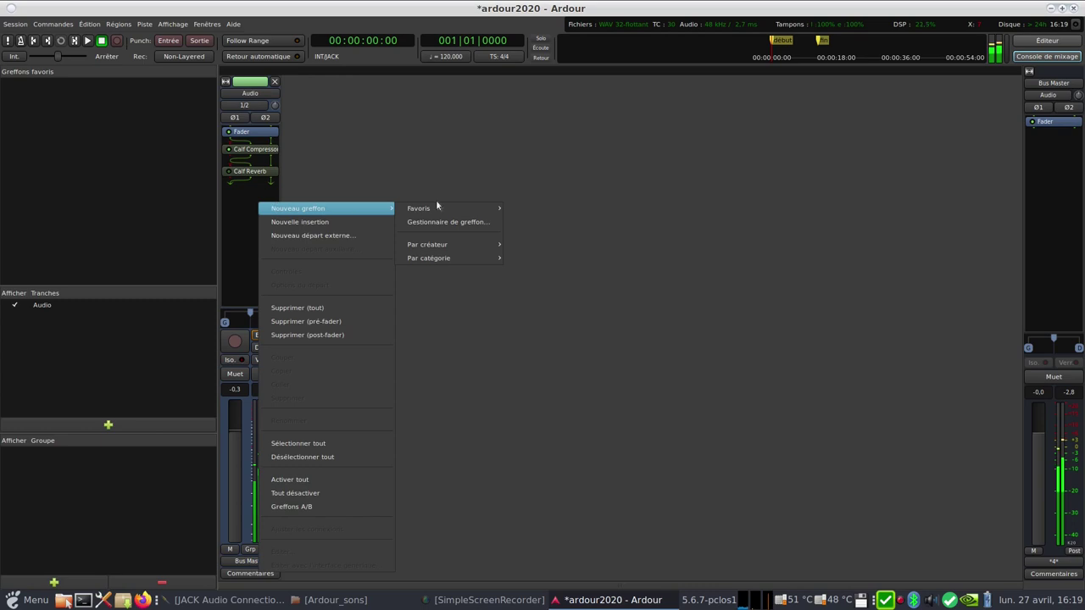
mouse_move(462, 258)
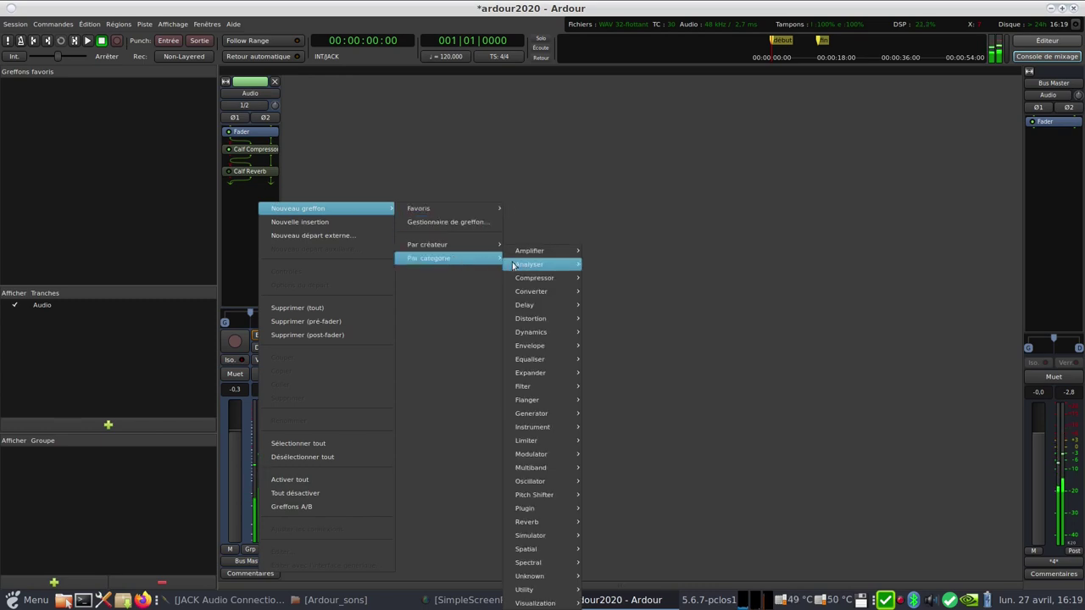
mouse_move(543, 266)
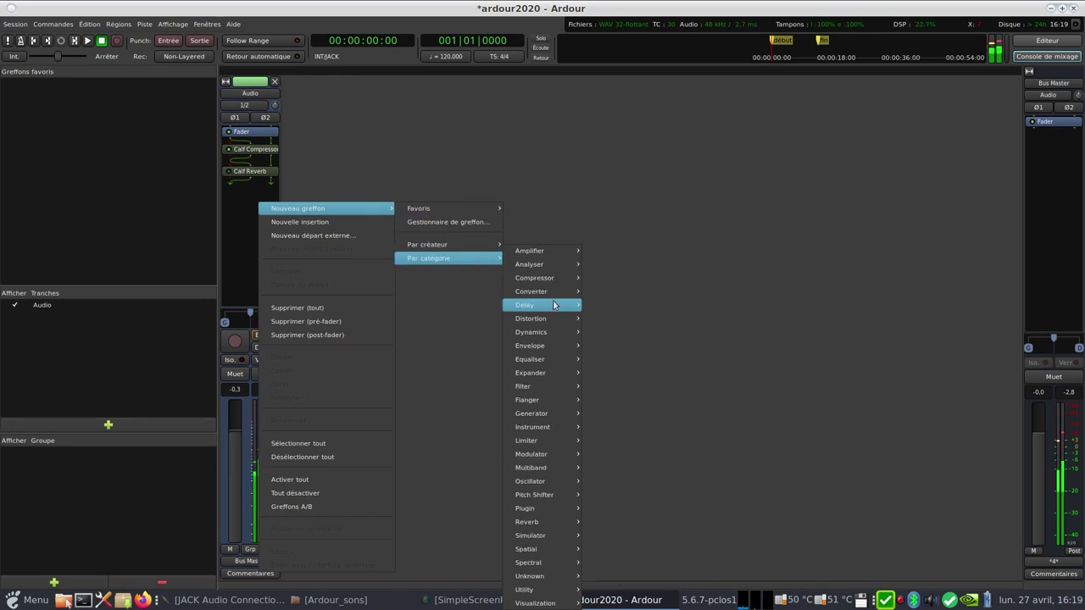
mouse_move(558, 333)
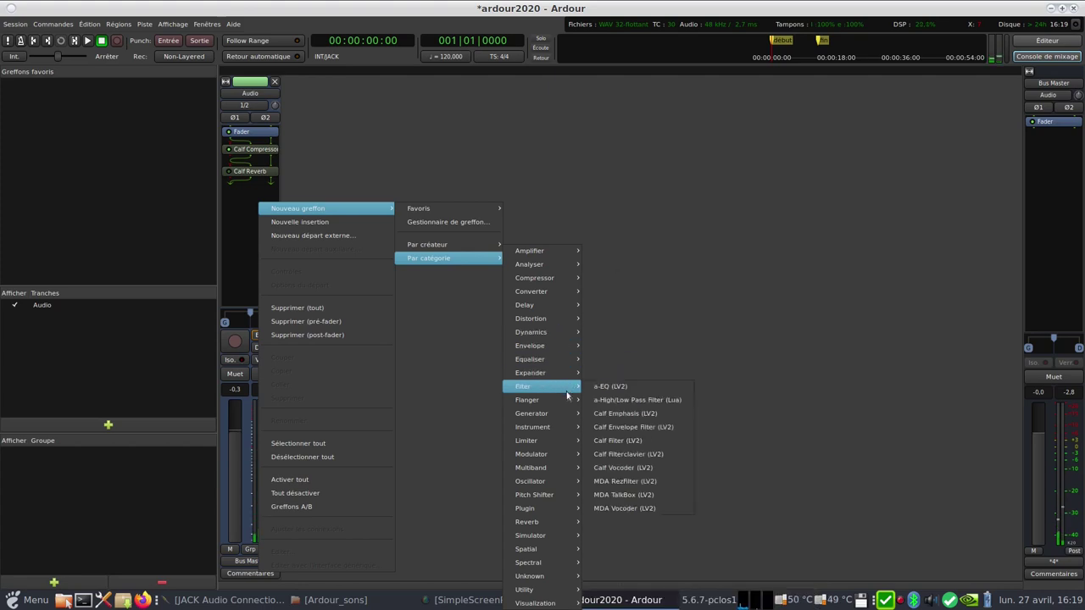
mouse_move(562, 401)
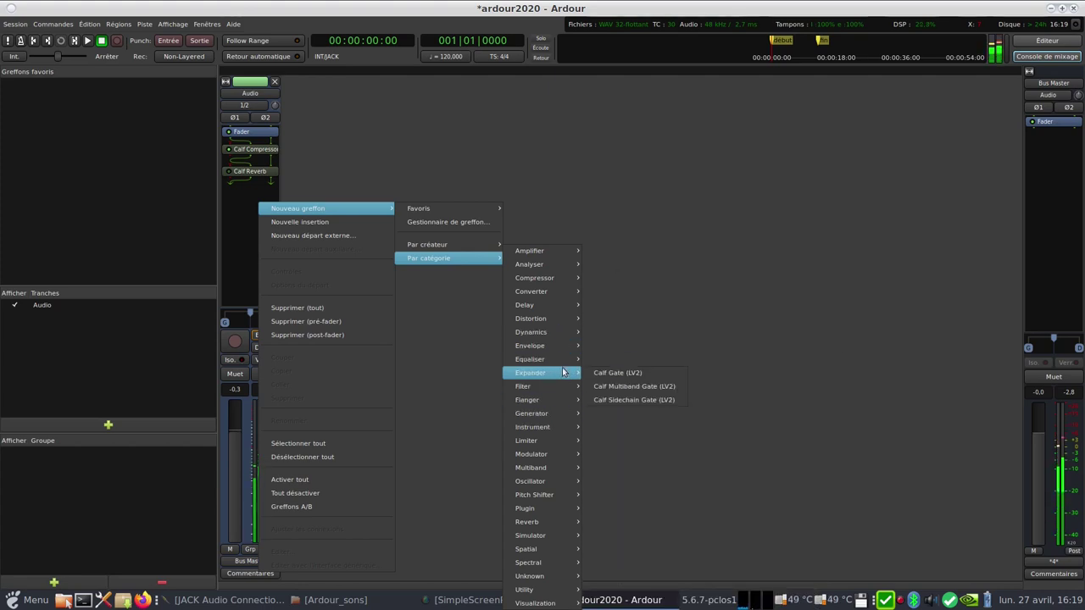
mouse_move(566, 364)
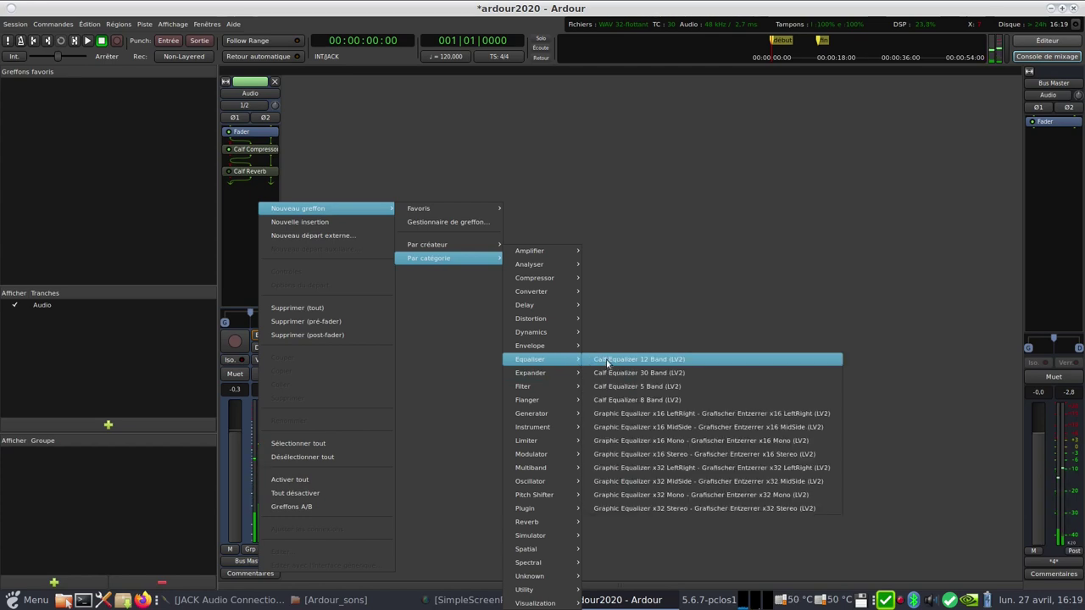
left_click(626, 360)
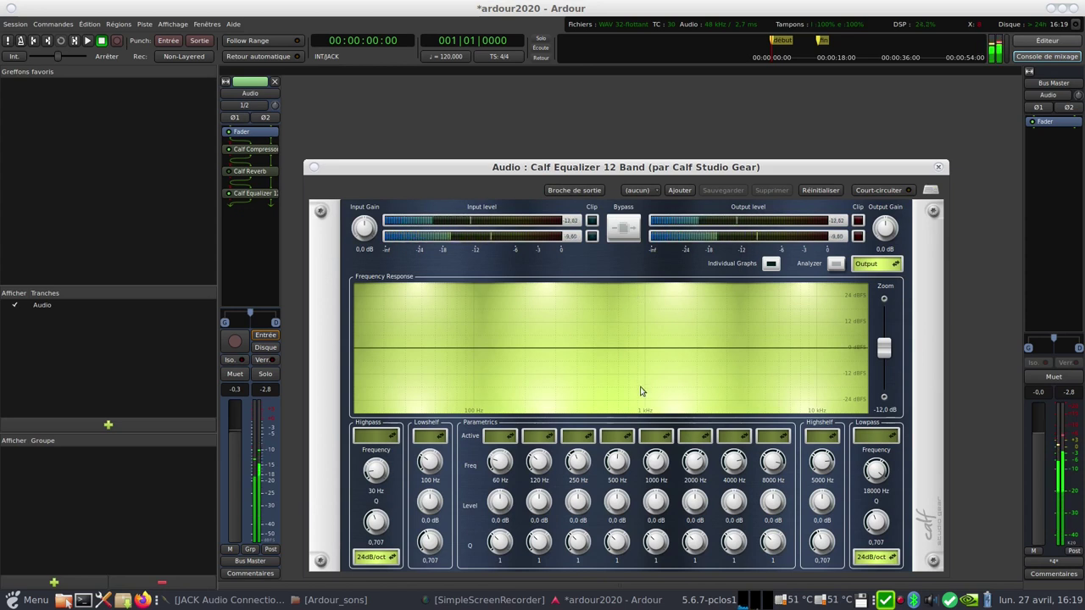
- Activate the 1000 Hz parametric band in the Calf Equalizer 12 Band
left_click(654, 438)
left_click(655, 452)
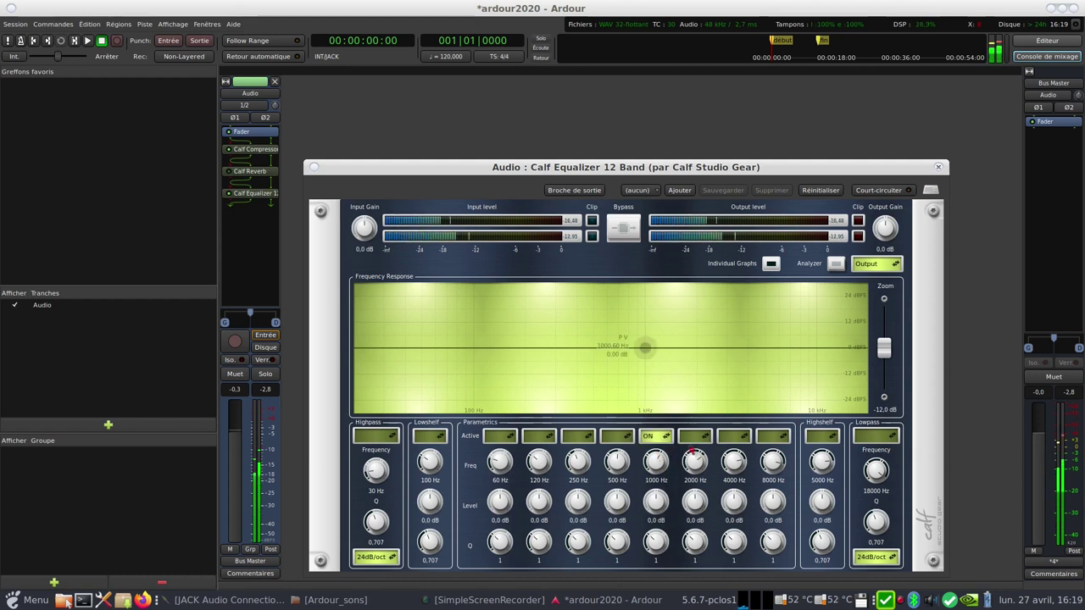
- Activate the 2000 Hz and 8000 Hz parametric bands and the lowpass filter in the Calf Equalizer 12 Band
left_click(703, 437)
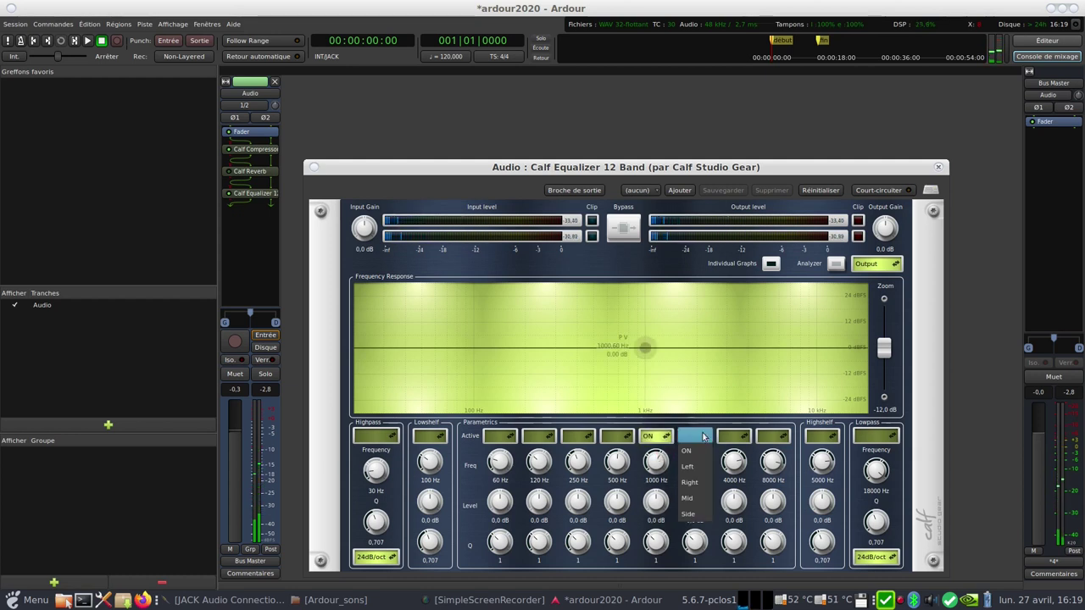
left_click(704, 452)
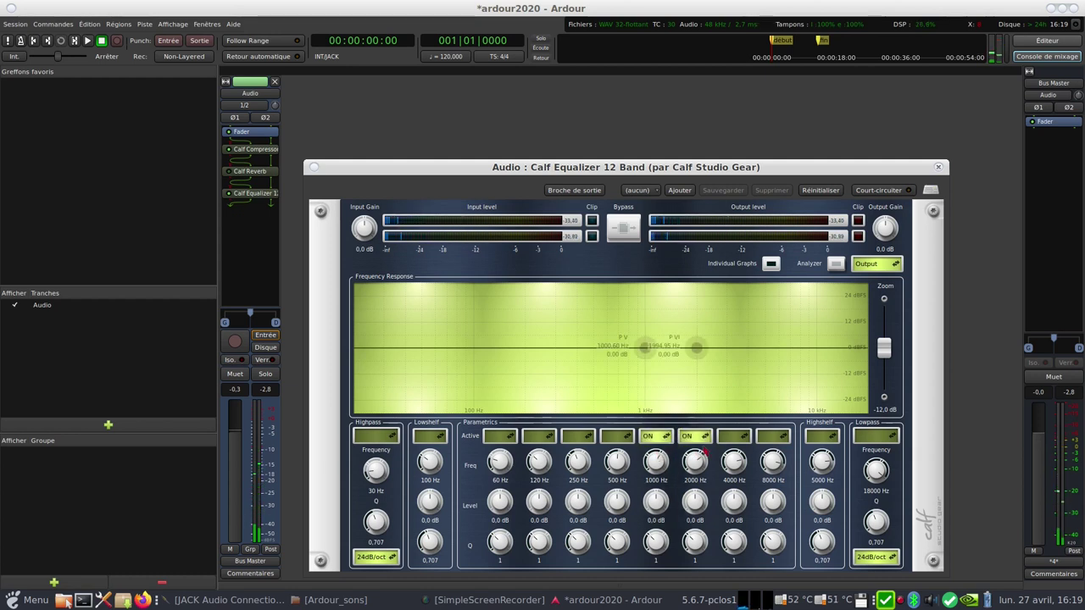
left_click(875, 436)
left_click(874, 452)
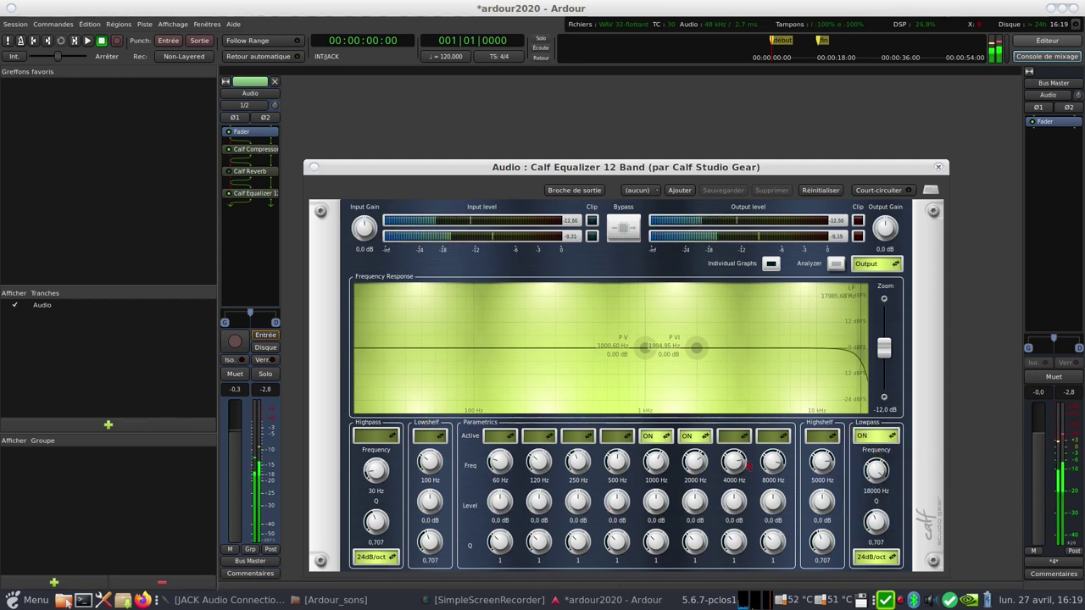
left_click(773, 437)
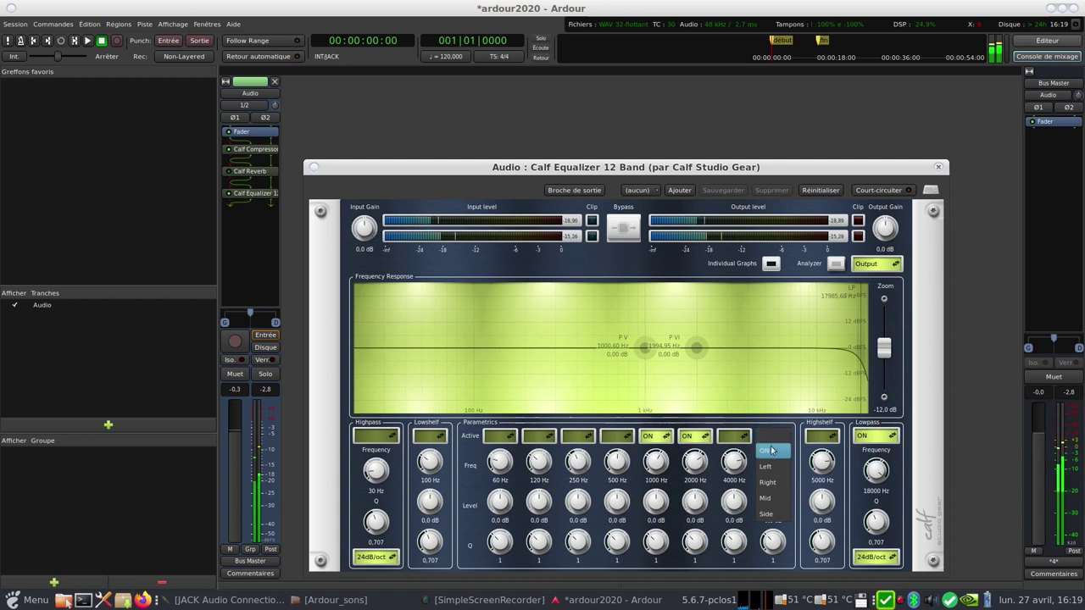
left_click(773, 455)
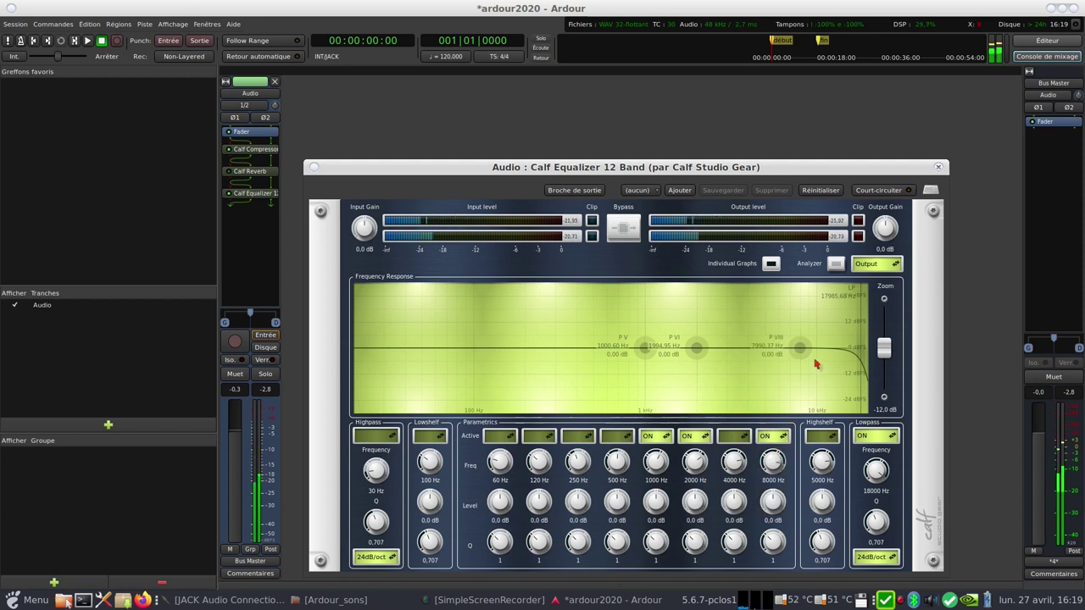
- Shift the 1000 Hz band to about 625 Hz at 3.5 dB and the 2000 Hz band to about 1638 Hz at 2.7 dB, and deactivate both
left_click_drag(646, 348, 609, 340)
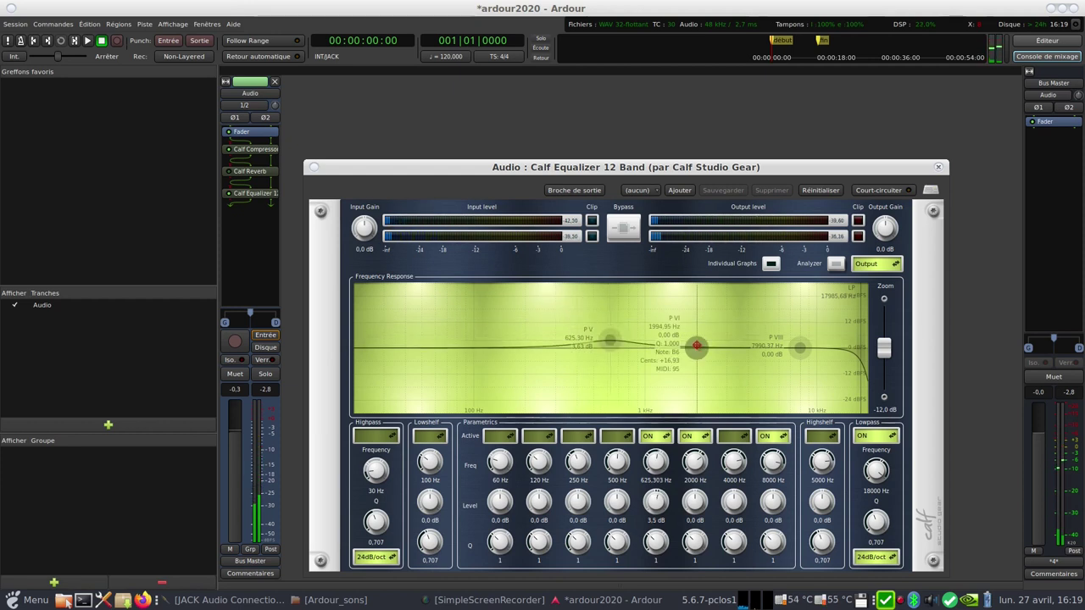
mouse_move(697, 348)
left_mouse_down()
mouse_move(705, 305)
mouse_move(683, 305)
mouse_move(681, 342)
left_mouse_up()
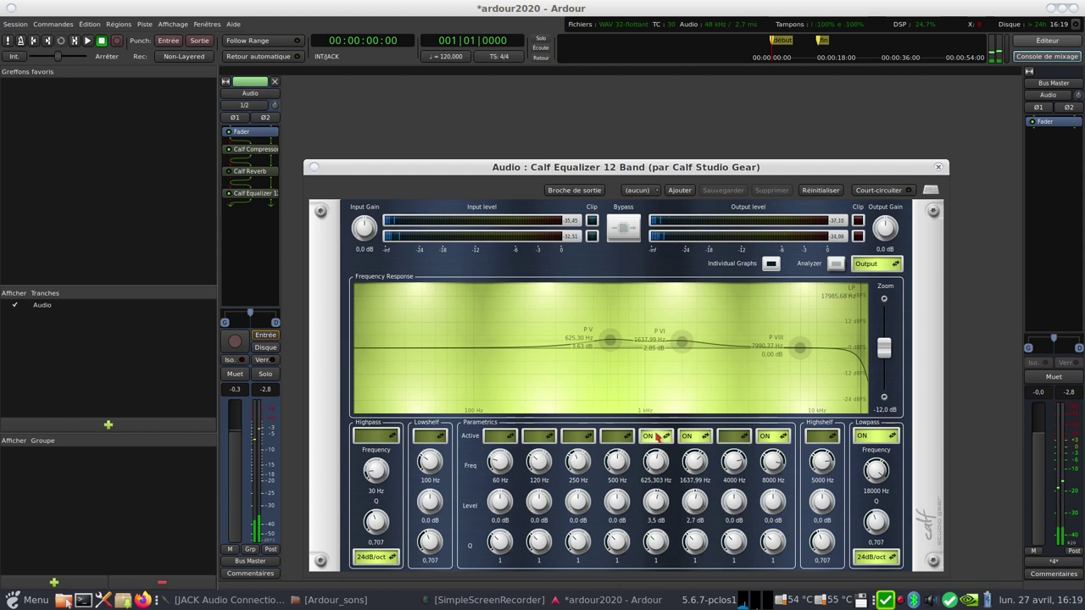
left_click(657, 435)
left_click(659, 425)
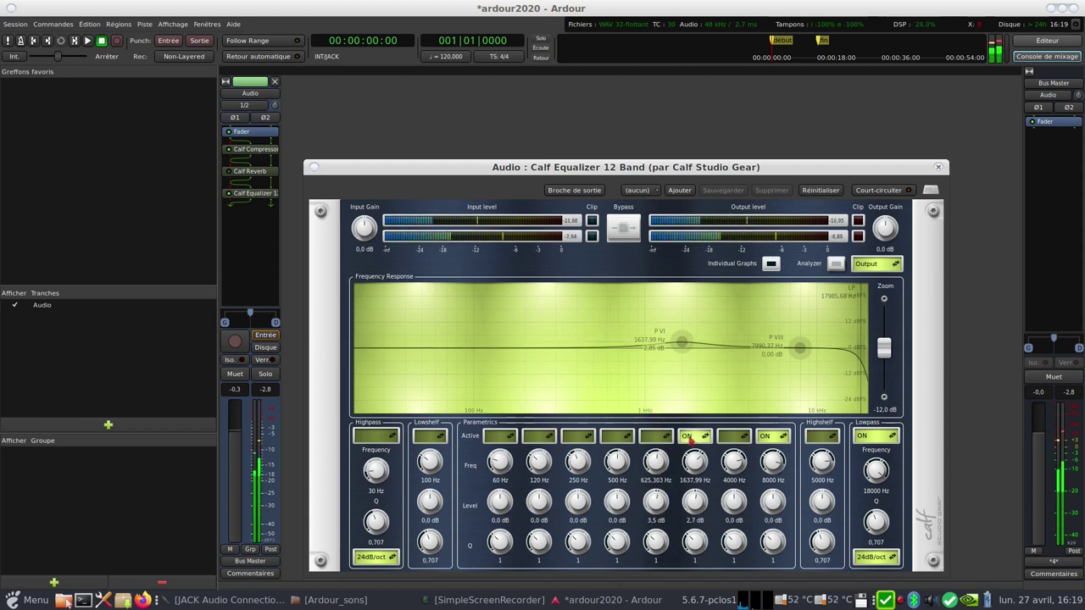
left_click(694, 436)
left_click(694, 425)
- Reactivate the fifth parametric band, reset its frequency to 1000 Hz and level to 0 dB, and deactivate it
left_click(670, 436)
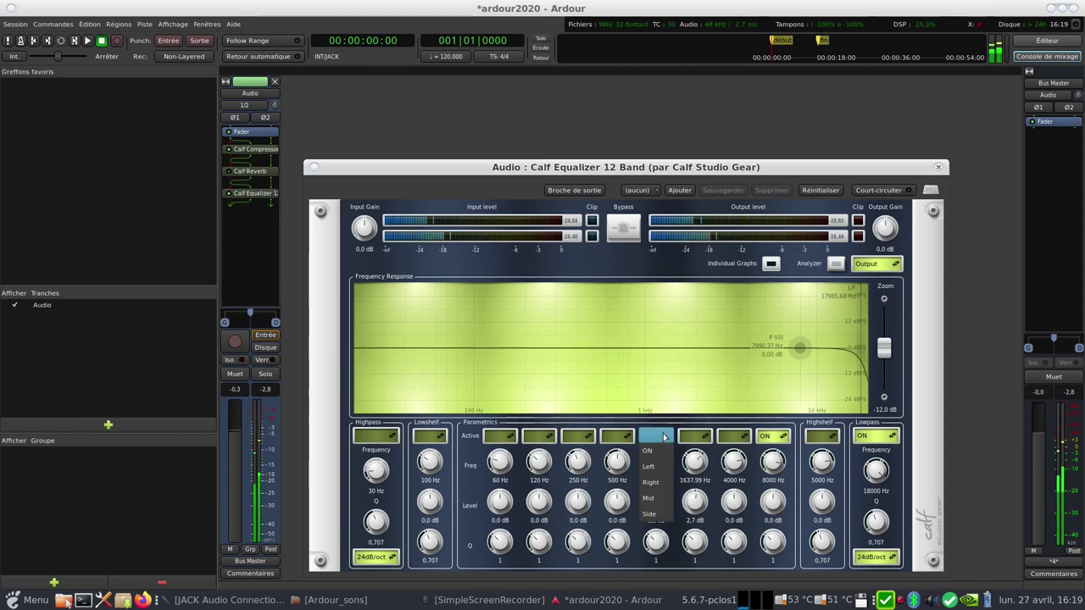
left_click(659, 453)
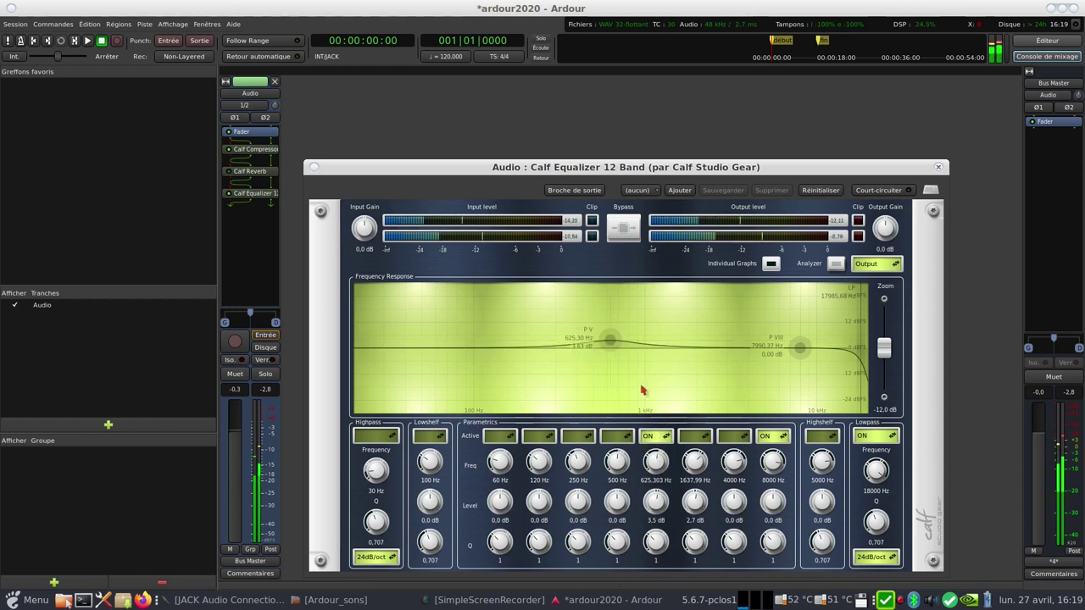
double_click(656, 462)
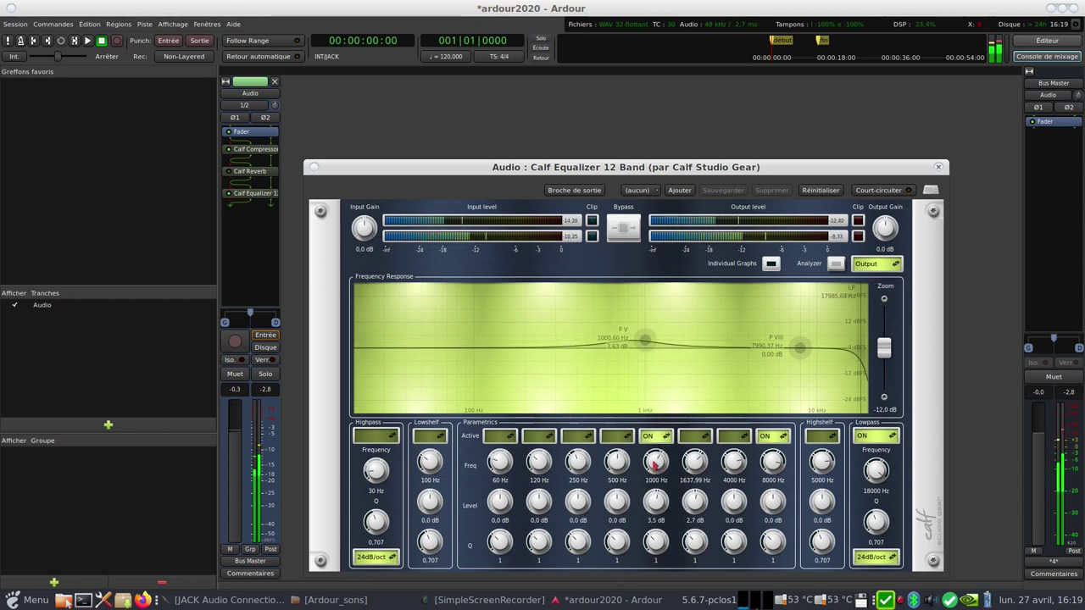
double_click(659, 503)
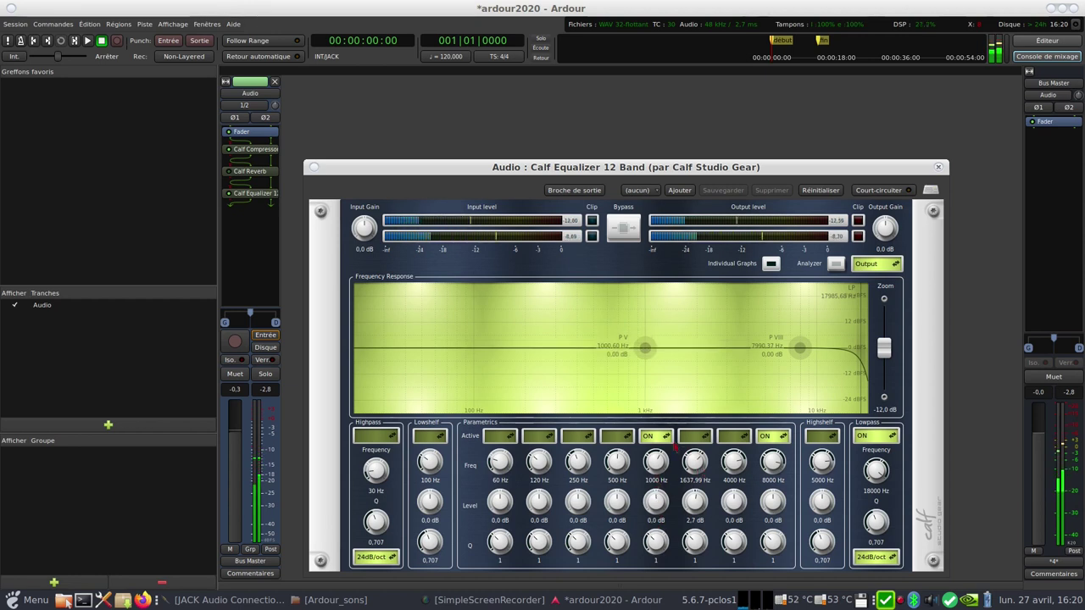
left_click(665, 437)
left_click(657, 417)
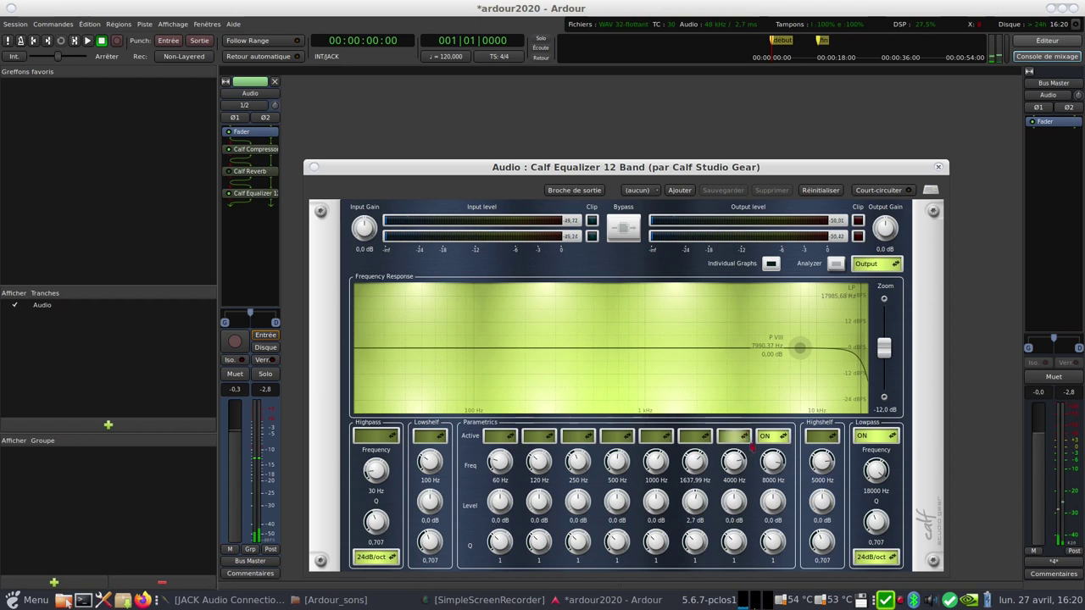
- Activate the 4000 Hz and sixth parametric bands, and reset the sixth to 2000 Hz and 0 dB
left_click(735, 437)
left_click(735, 453)
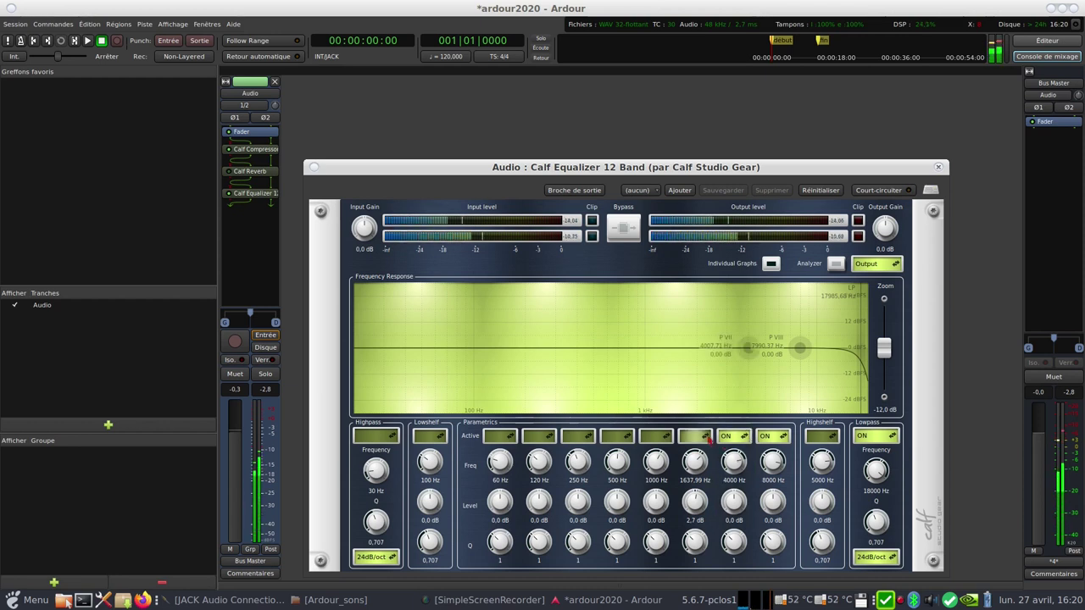
left_click(709, 435)
left_click(701, 454)
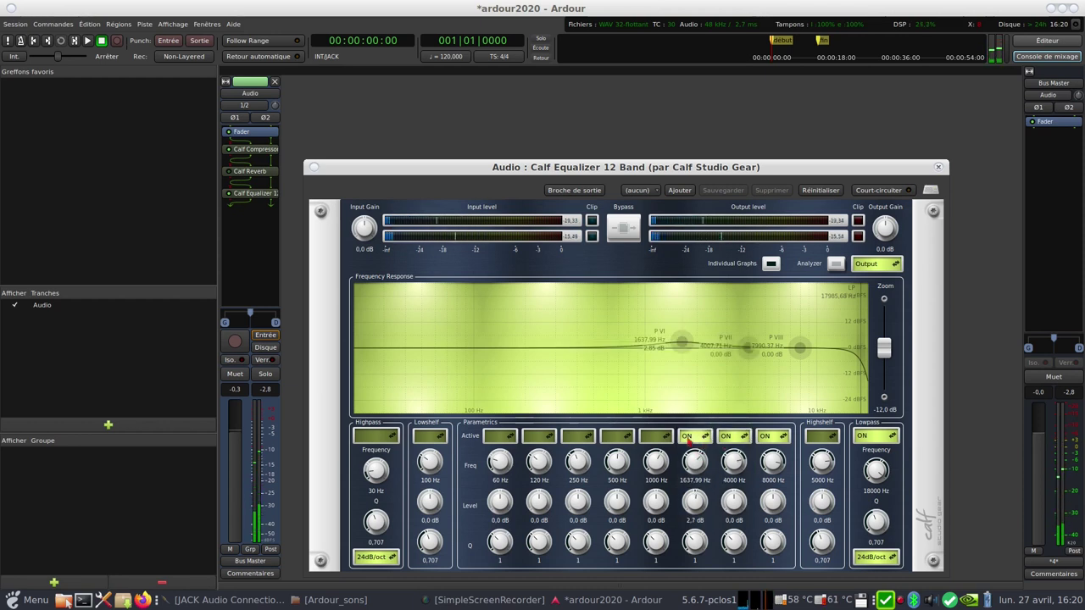
double_click(695, 463)
double_click(695, 503)
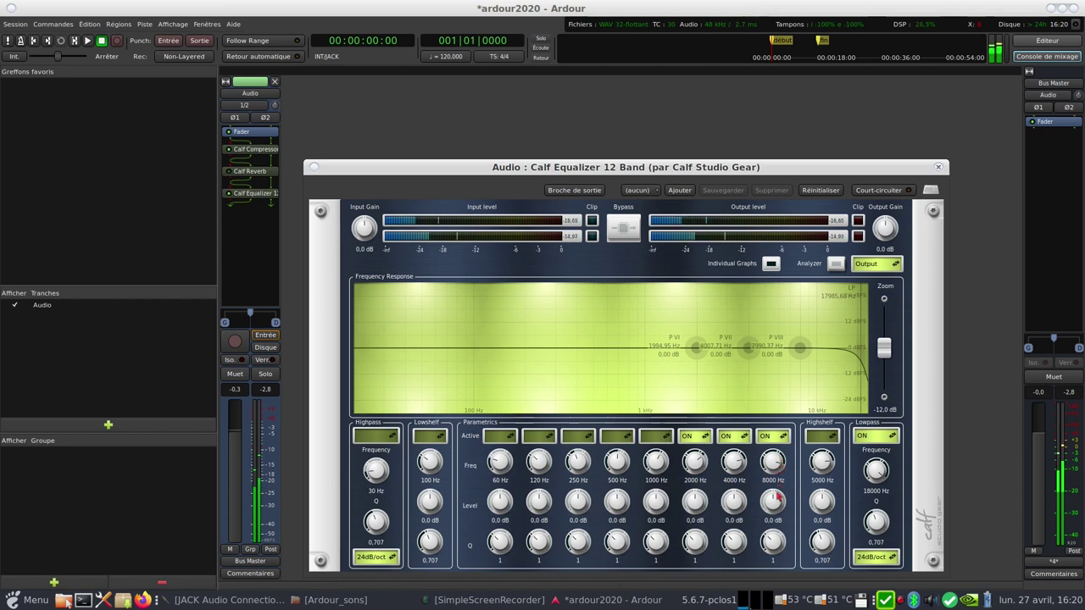
- Deactivate the equalizer's lowpass filter and the 8000 Hz, 4000 Hz and 2000 Hz parametric bands
left_click(876, 436)
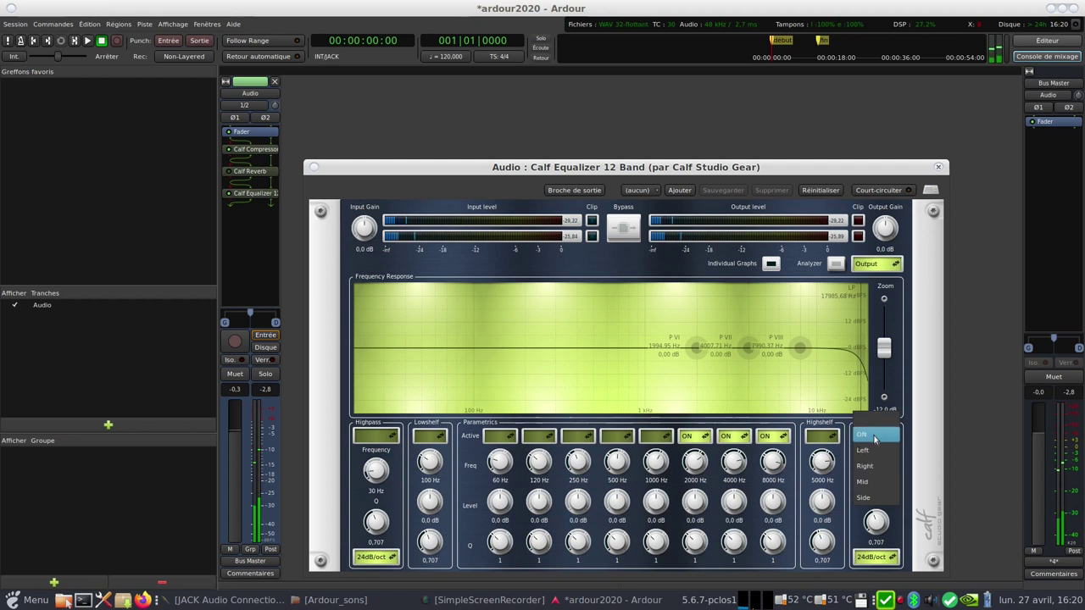
left_click(875, 420)
left_click(771, 436)
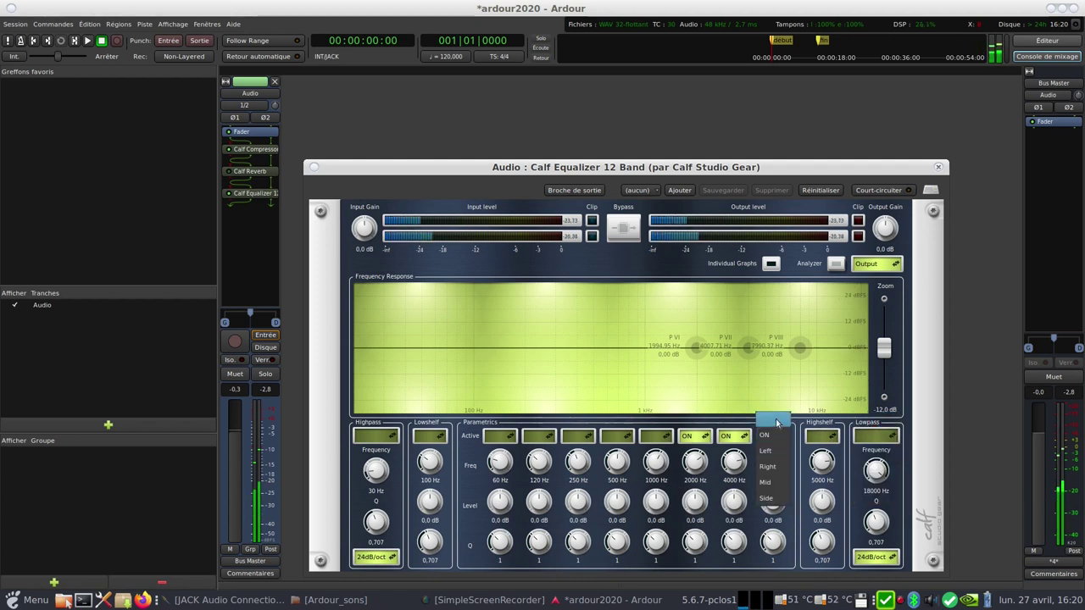
left_click(772, 420)
left_click(744, 436)
left_click(744, 419)
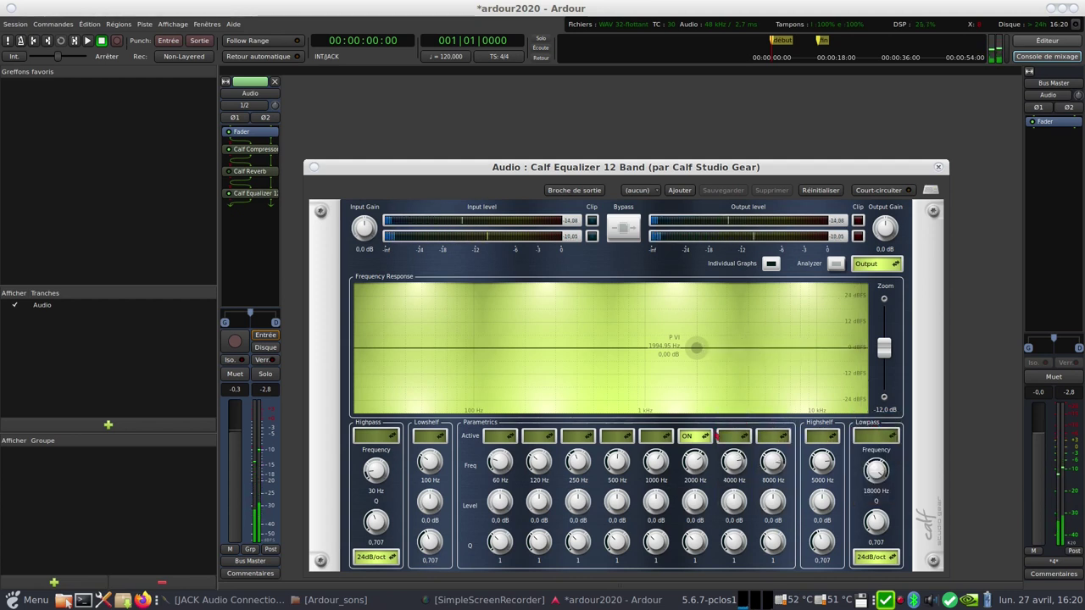
left_click(695, 435)
left_click(709, 420)
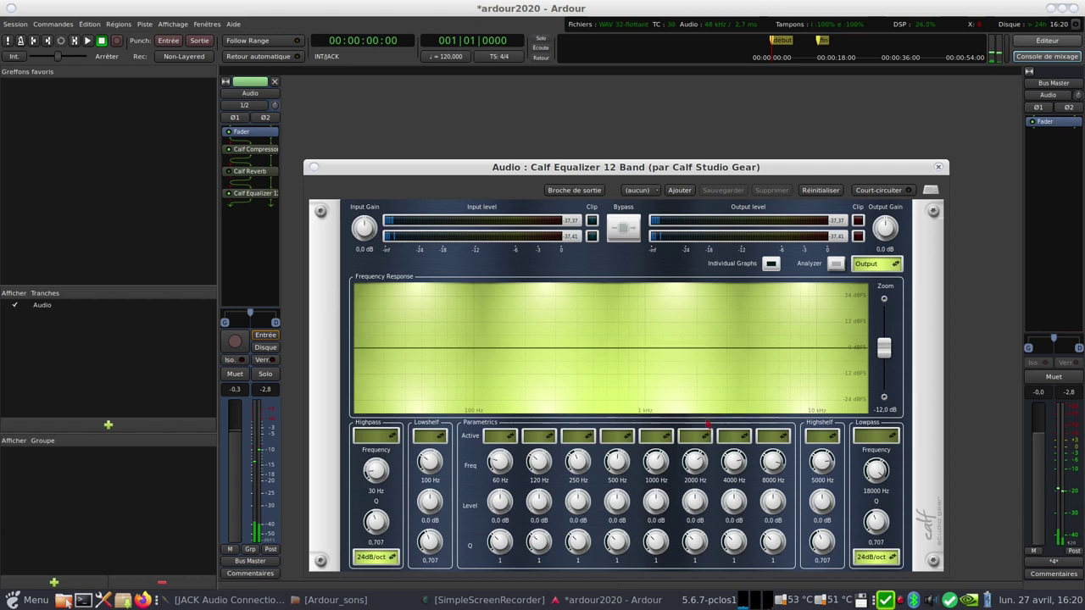
- Close the Calf Equalizer 12 Band window and return to the editor view
left_click(939, 168)
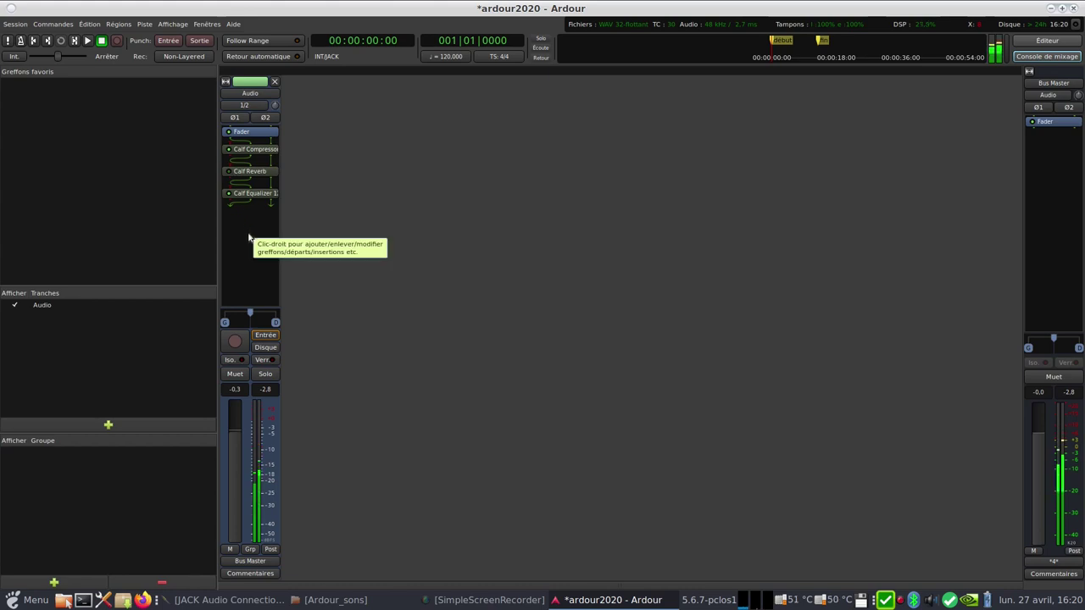
left_click(1034, 40)
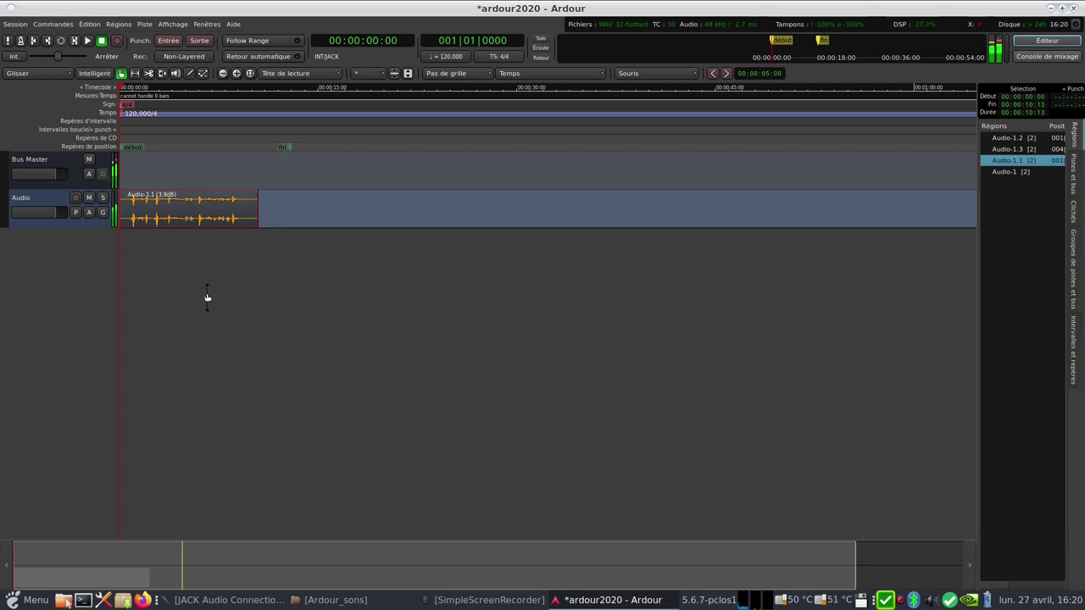
- Switch to the Ardour_sons folder in the file manager and try to import bensound-brazilsamba.mp3 into the editor's empty track area
left_click(65, 600)
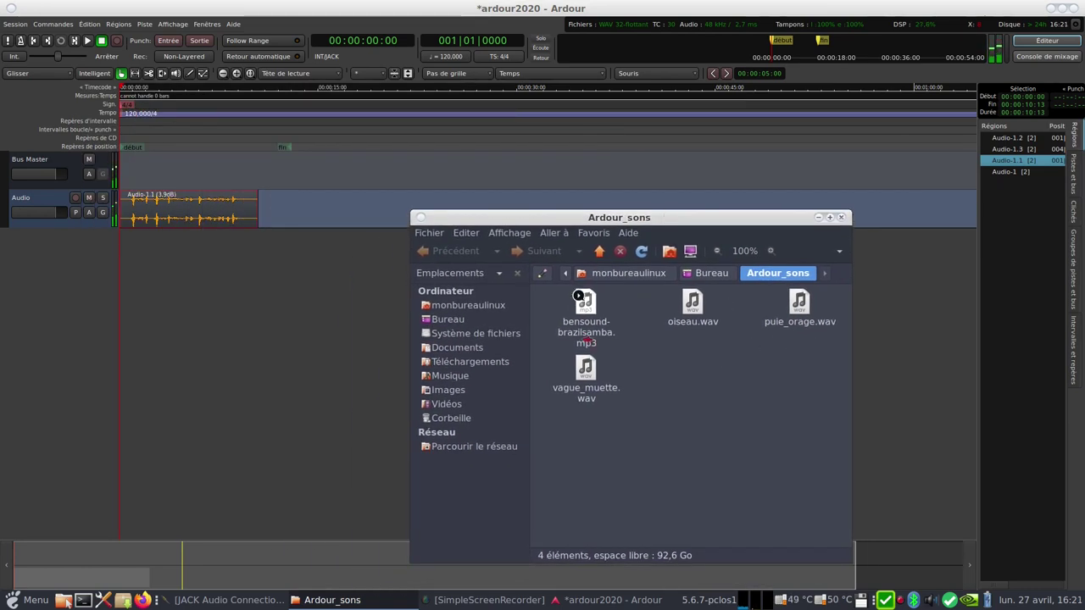
left_click_drag(583, 307, 227, 307)
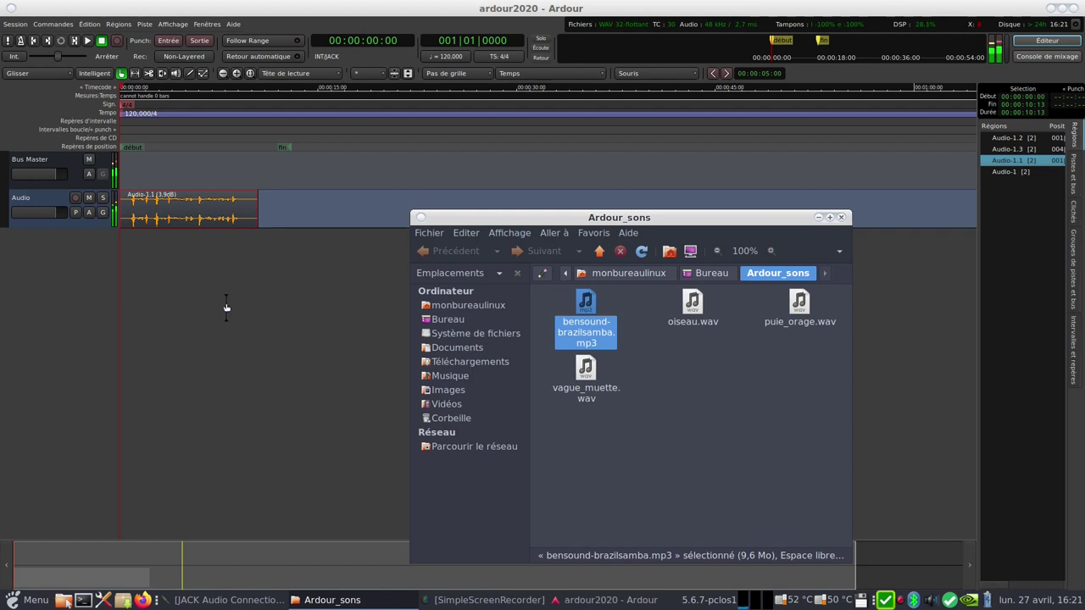
left_click(670, 356)
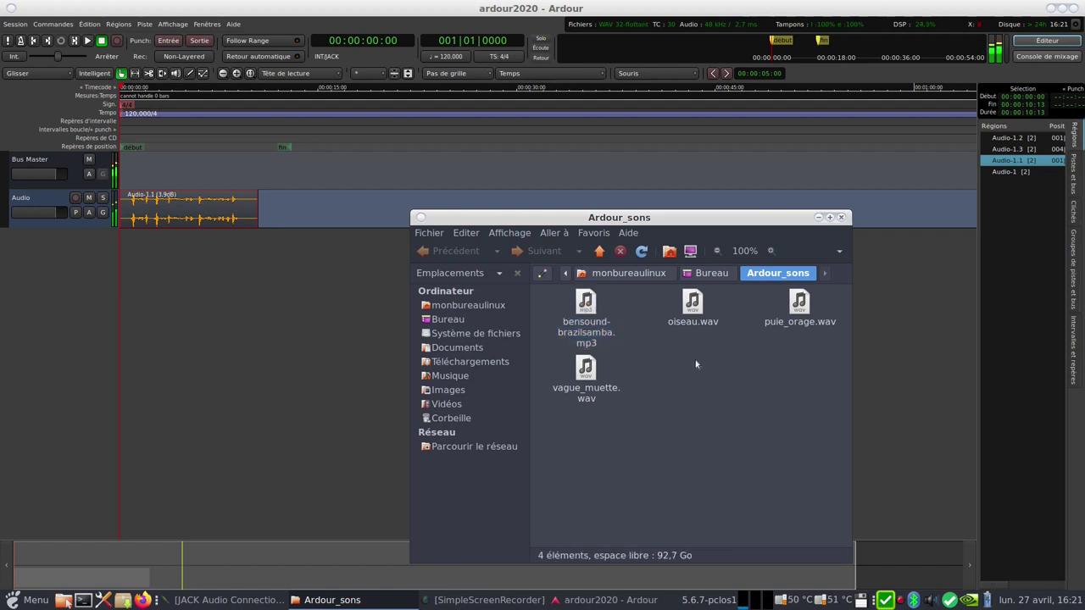
- Import puie_orage.wav from the Ardour_sons folder as a new track below the Audio track, and minimize the file manager
mouse_move(796, 303)
left_click_drag(797, 303, 193, 304)
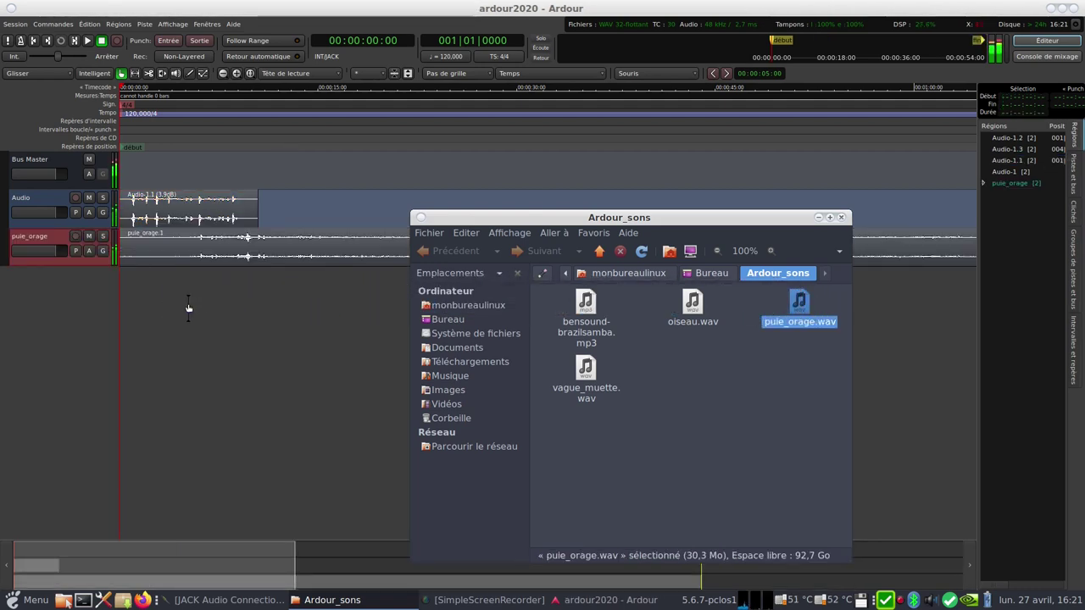
left_click(819, 217)
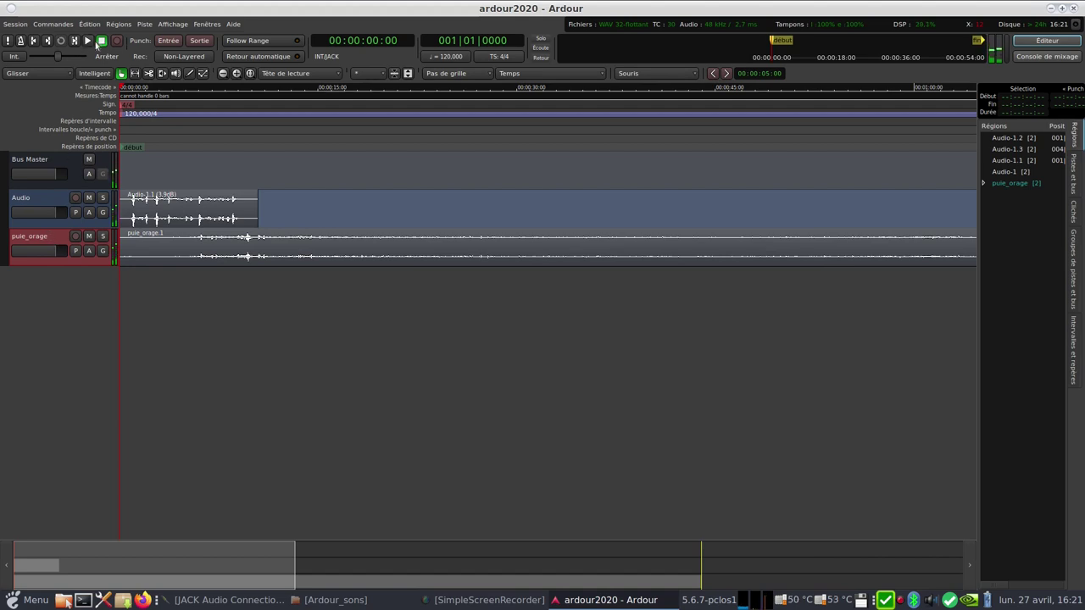
- Play both tracks briefly, listen to the puie_orage track in solo, and turn its solo off before stopping playback
left_click(88, 43)
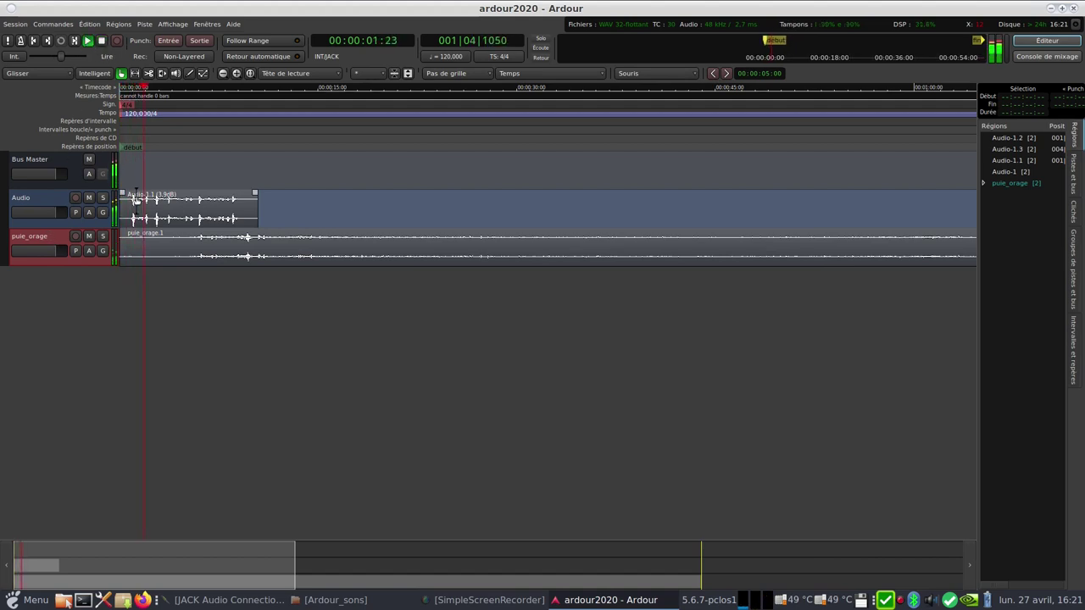
left_click(100, 41)
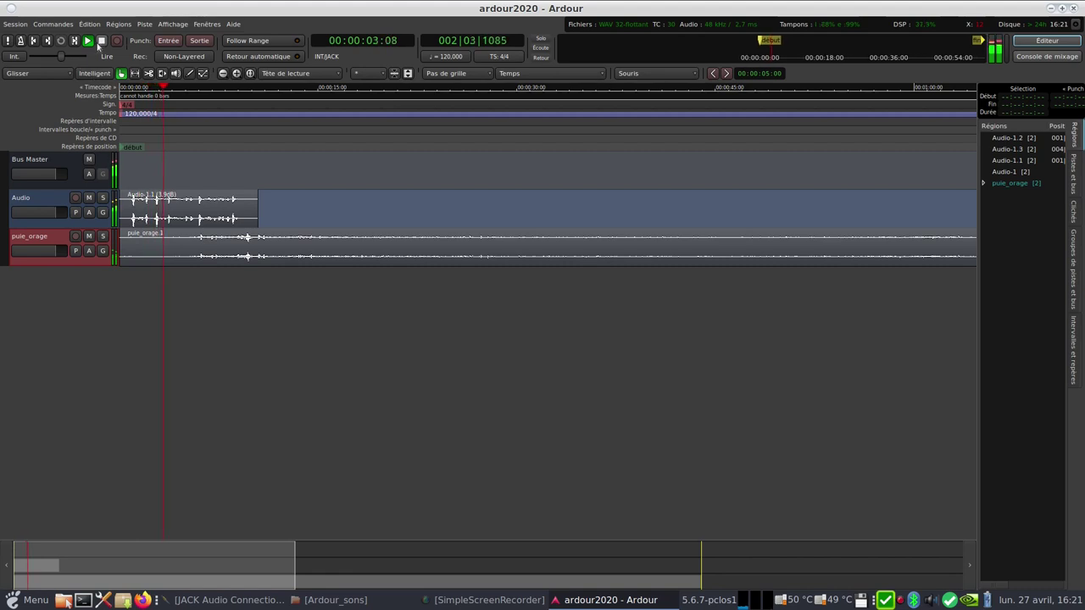
left_click(102, 236)
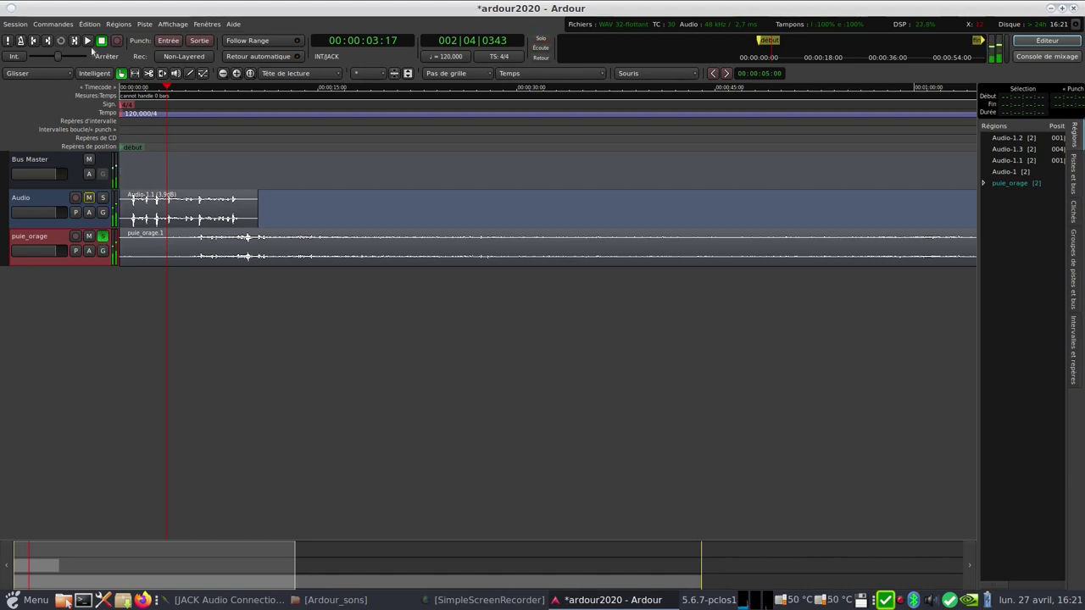
left_click(90, 41)
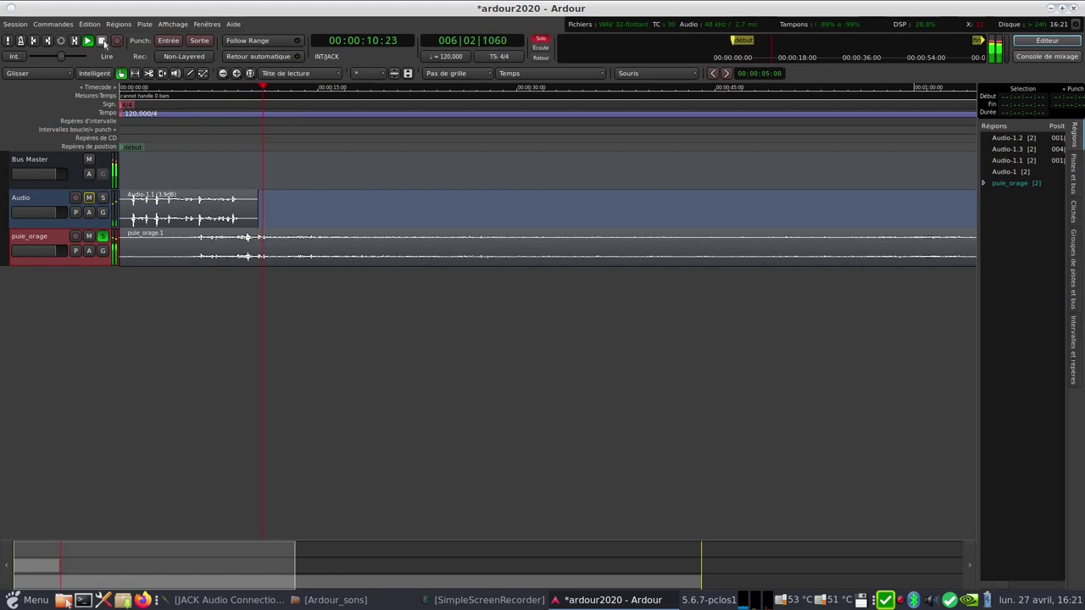
left_click(102, 236)
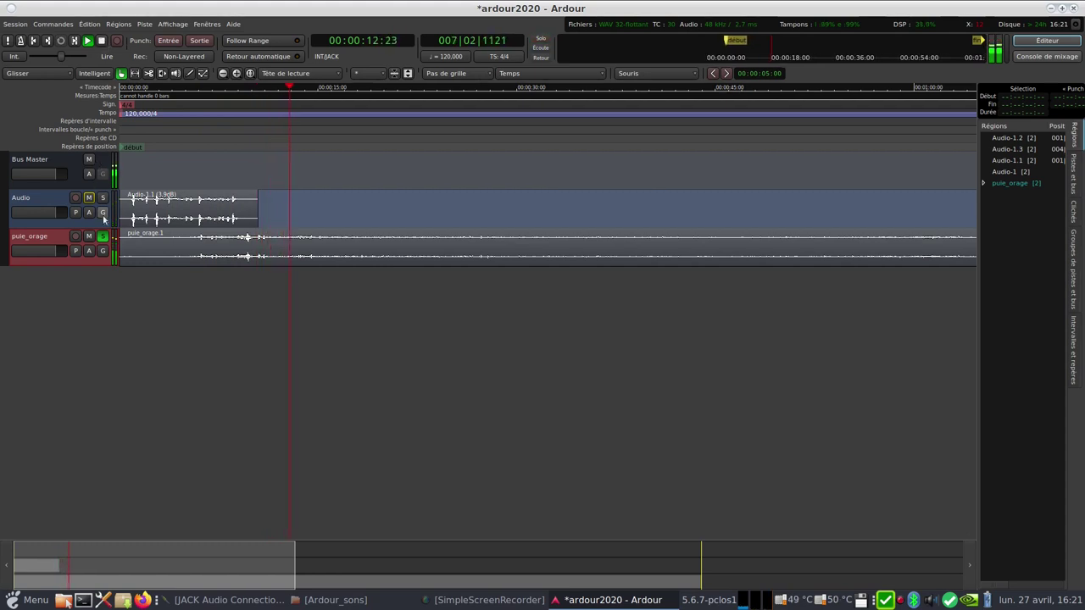
left_click(101, 40)
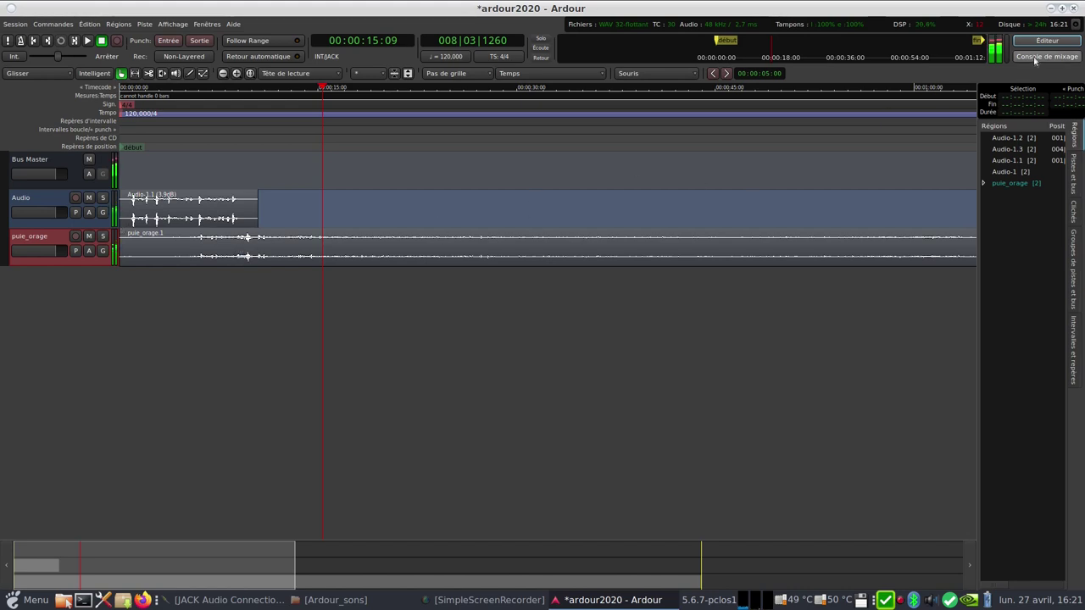
- Remove the puie_orage track from the session, confirming the deletion
left_click(236, 253)
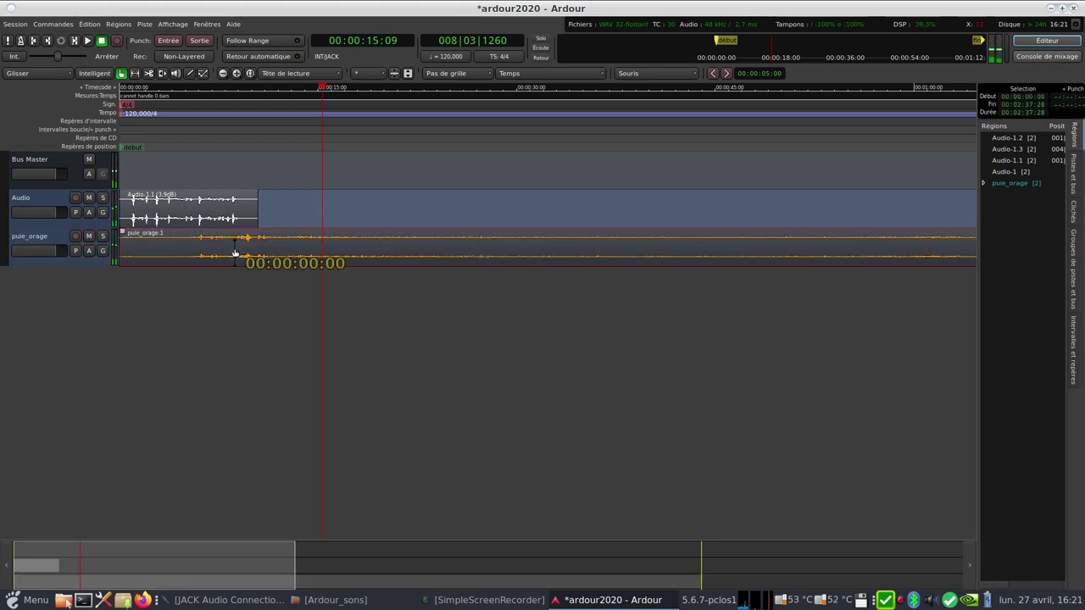
right_click(236, 253)
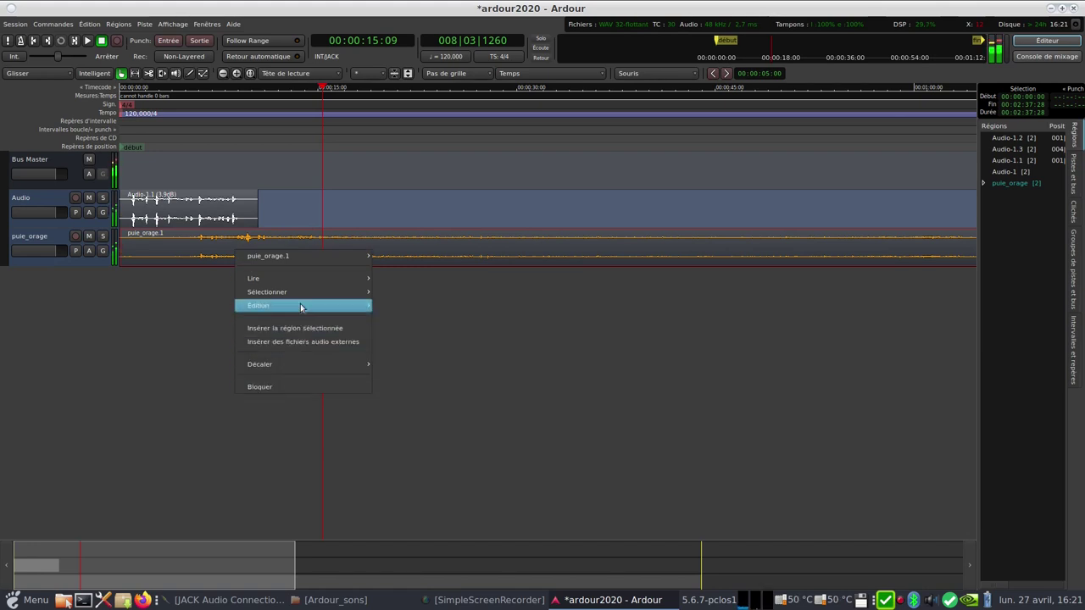
left_click(411, 257)
right_click(412, 255)
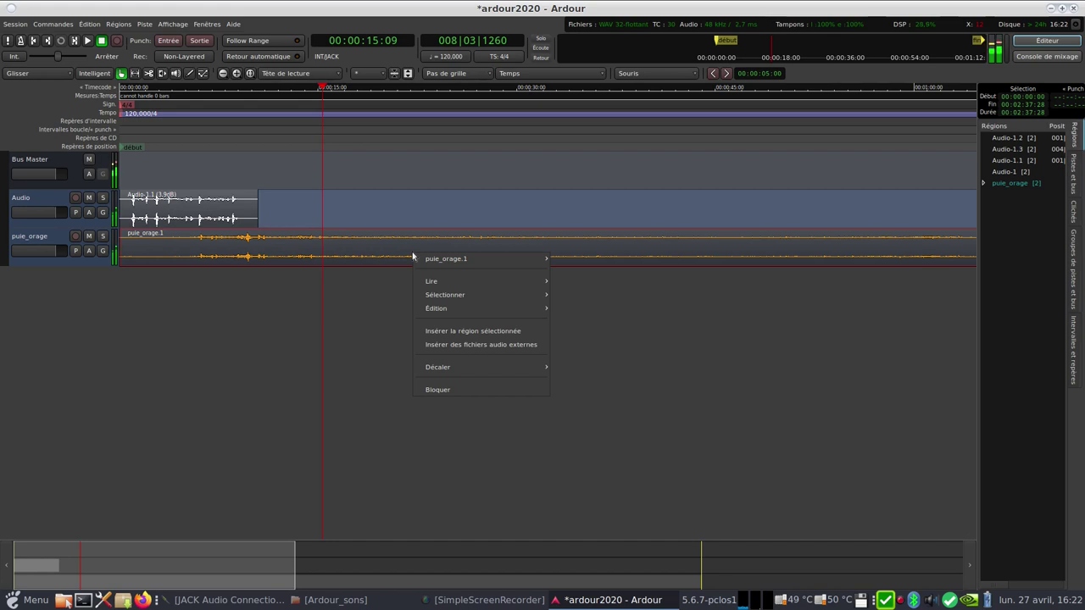
left_click(41, 250)
left_click(46, 247)
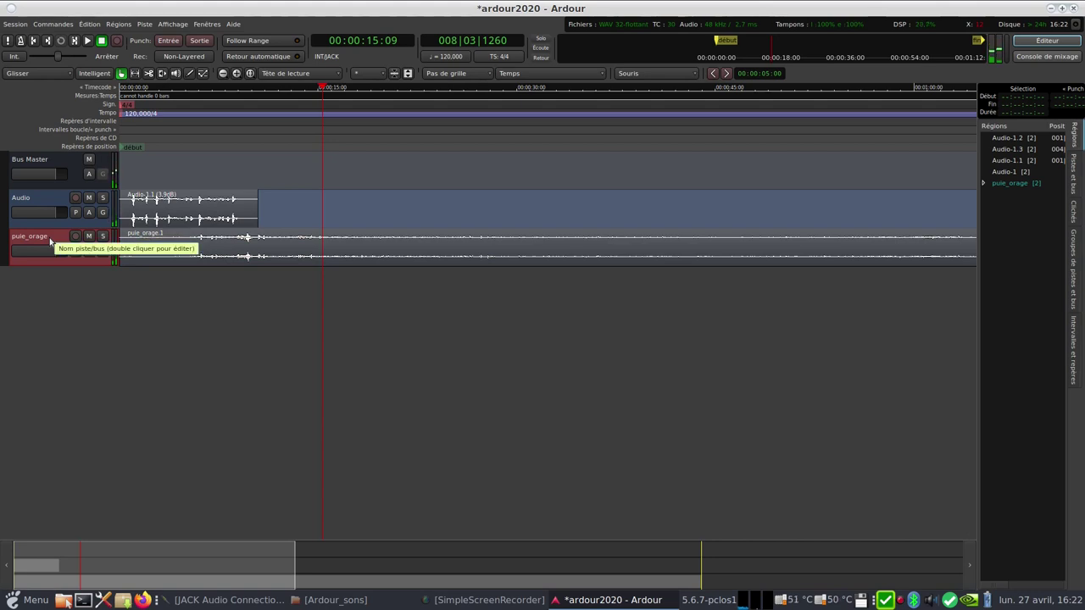
right_click(50, 242)
left_click(85, 484)
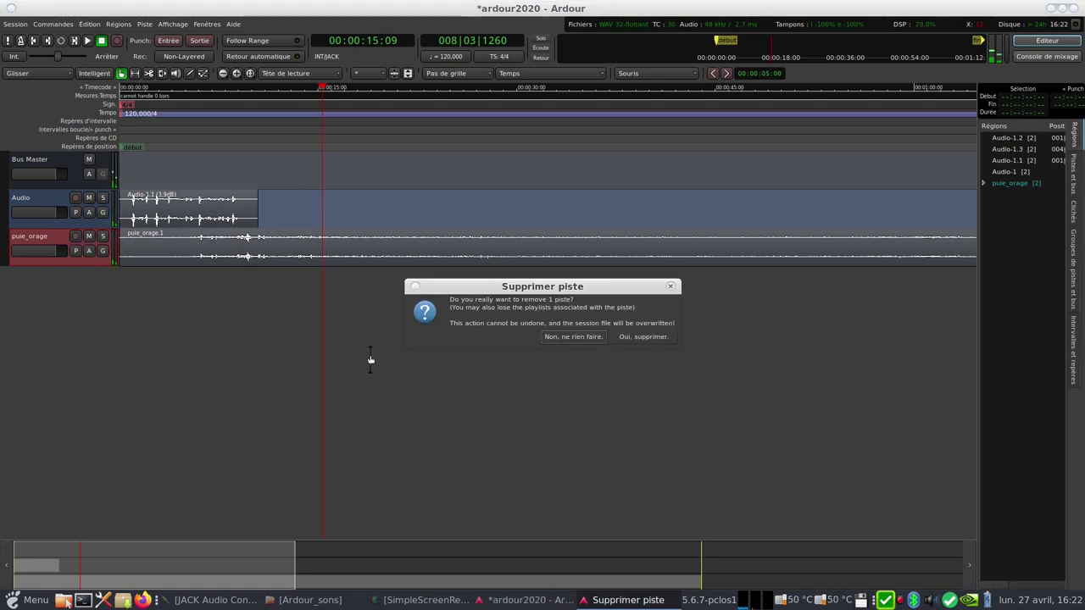
left_click(646, 337)
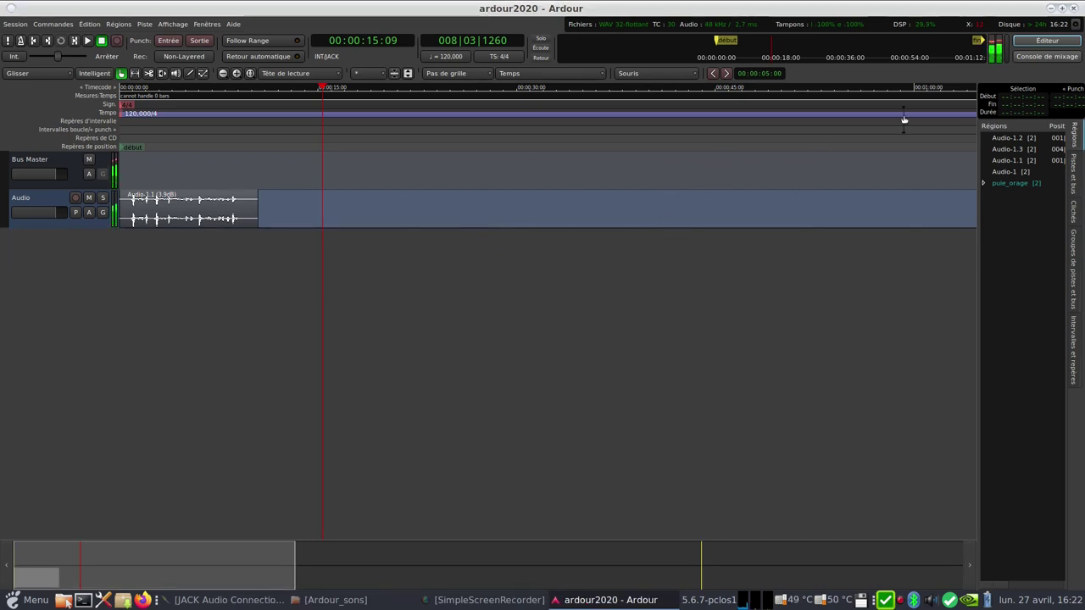
- Check the Audio track's plugins in the mixing console, and play the track briefly from the session start in the editor
left_click(1046, 56)
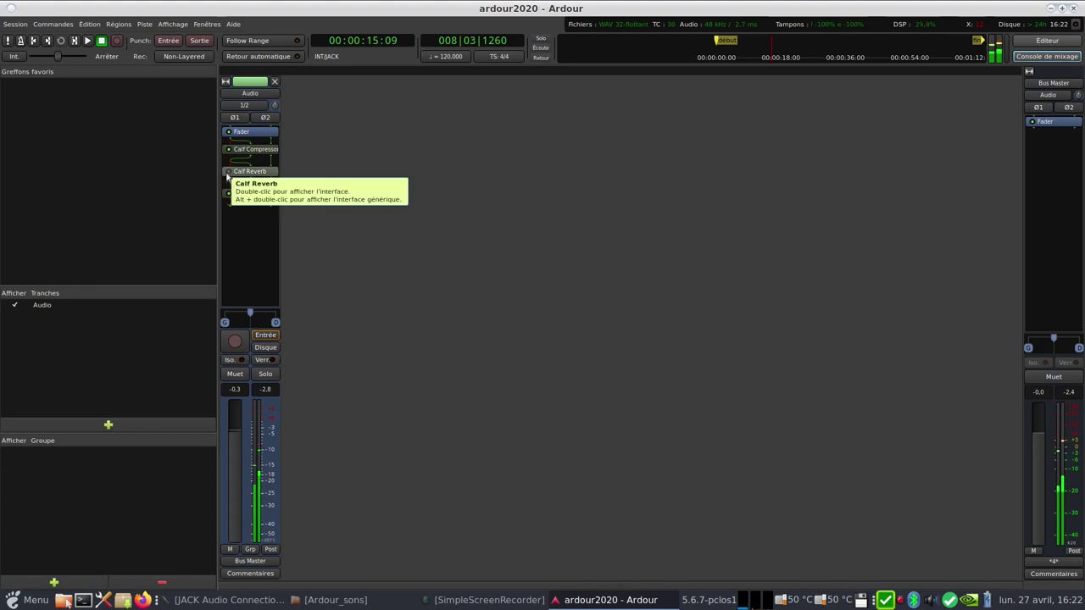
left_click(1047, 41)
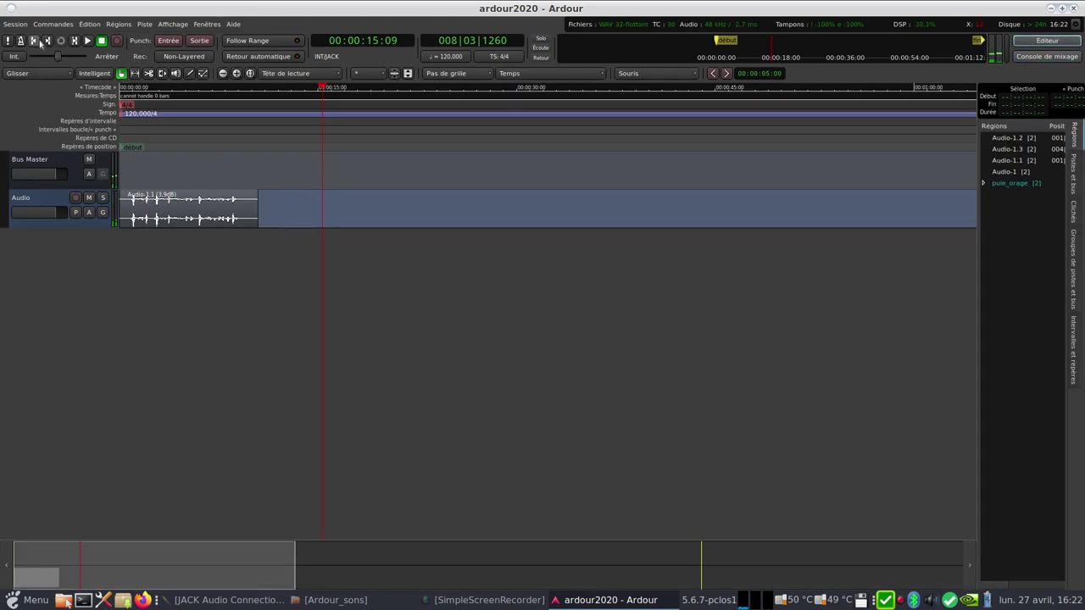
left_click(35, 41)
left_click(87, 41)
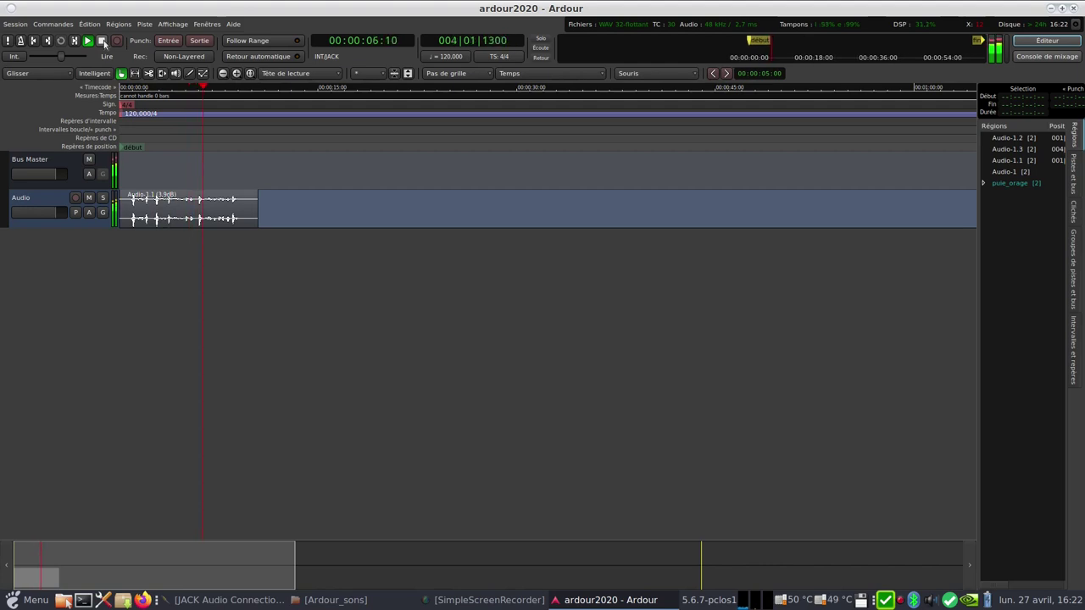
left_click(102, 41)
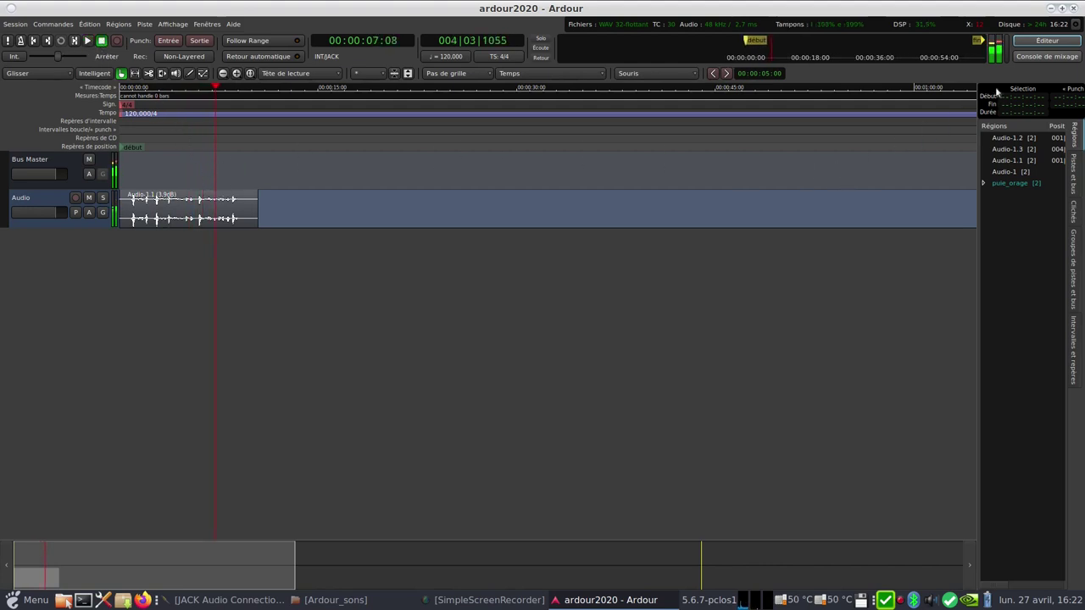
- Return to the mixing console, view the program's version information, and close the About window
left_click(1047, 56)
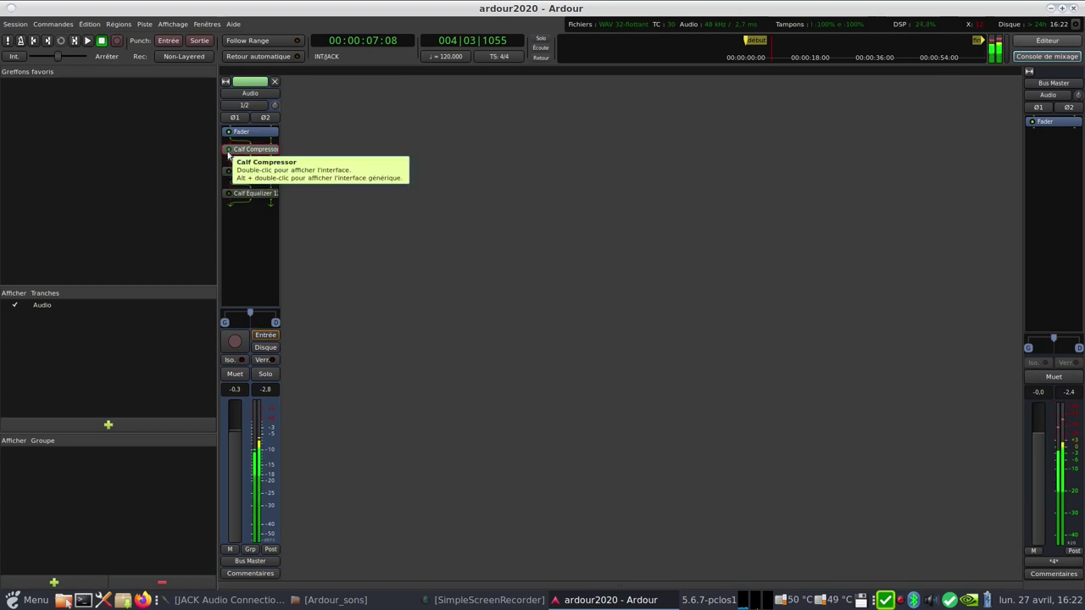
left_click(233, 24)
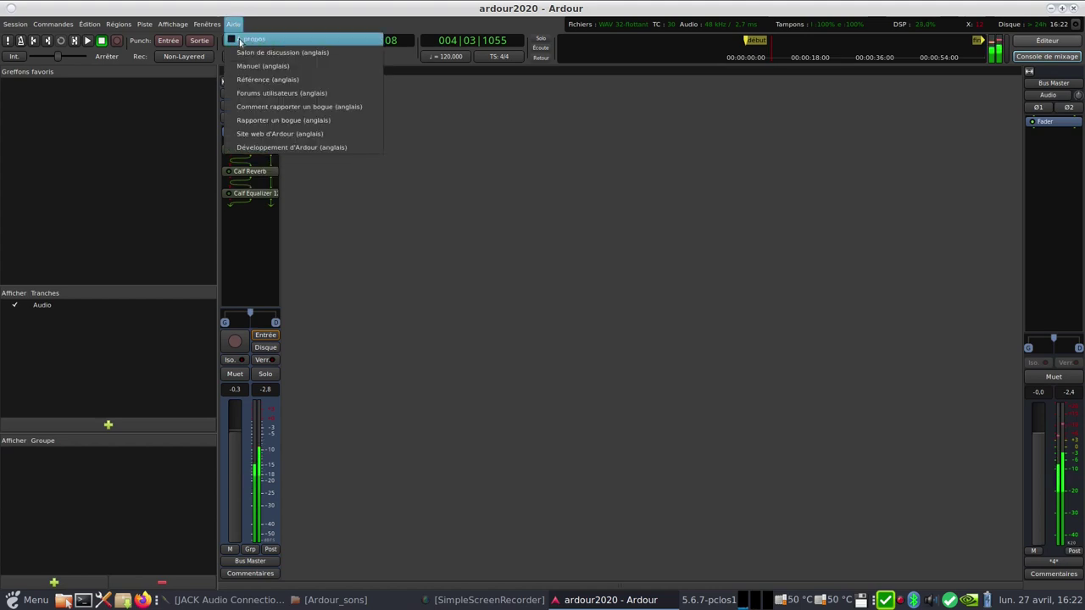
left_click(241, 40)
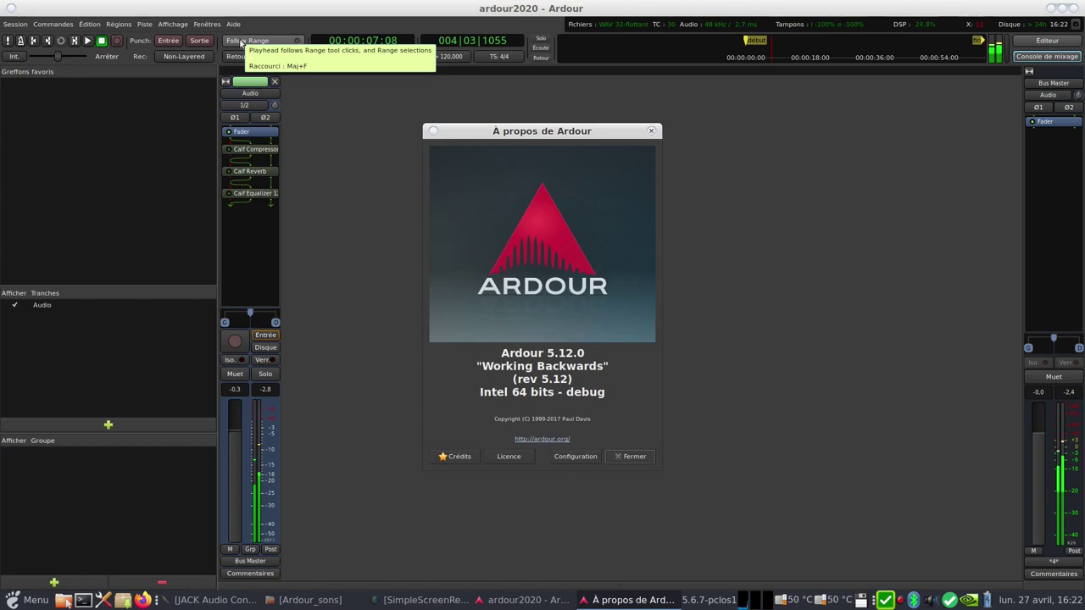
left_click(611, 458)
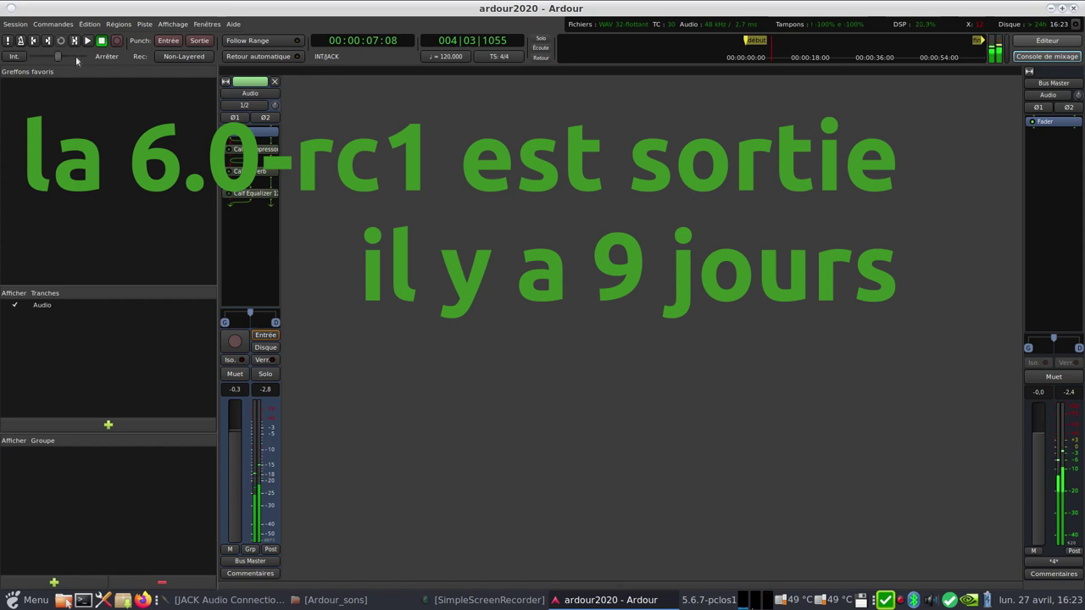
- Quit Ardour and bring up the JACK Audio Connection Kit window
left_click(15, 24)
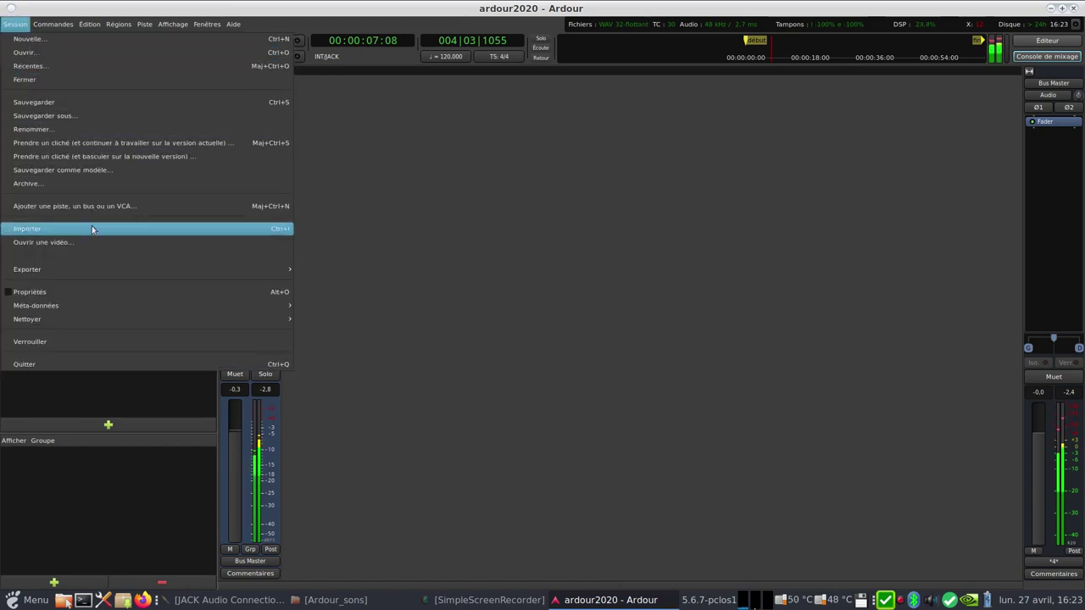
left_click(82, 367)
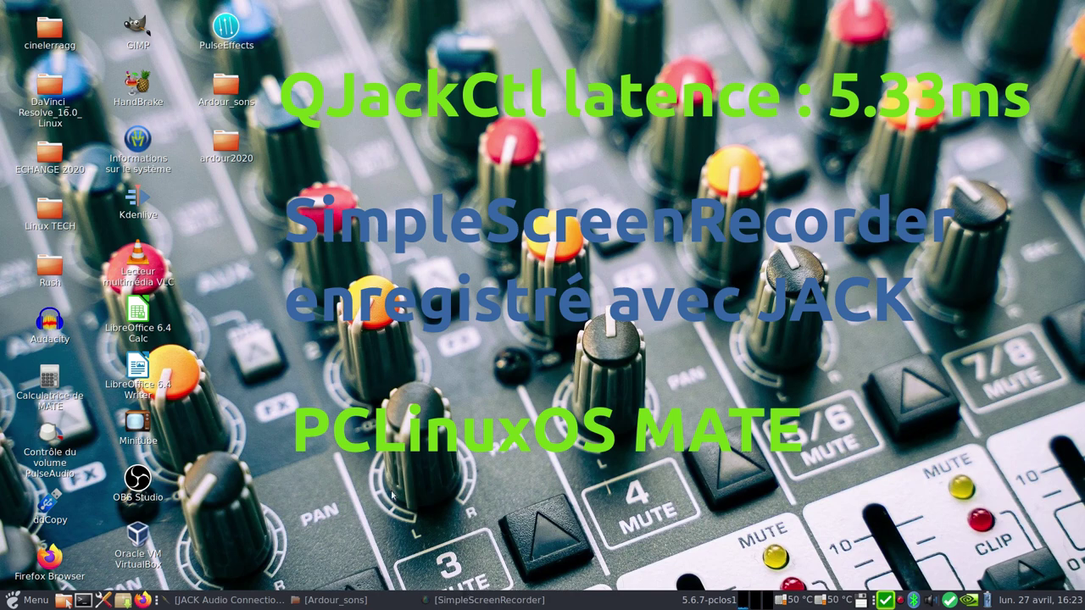
left_click(241, 600)
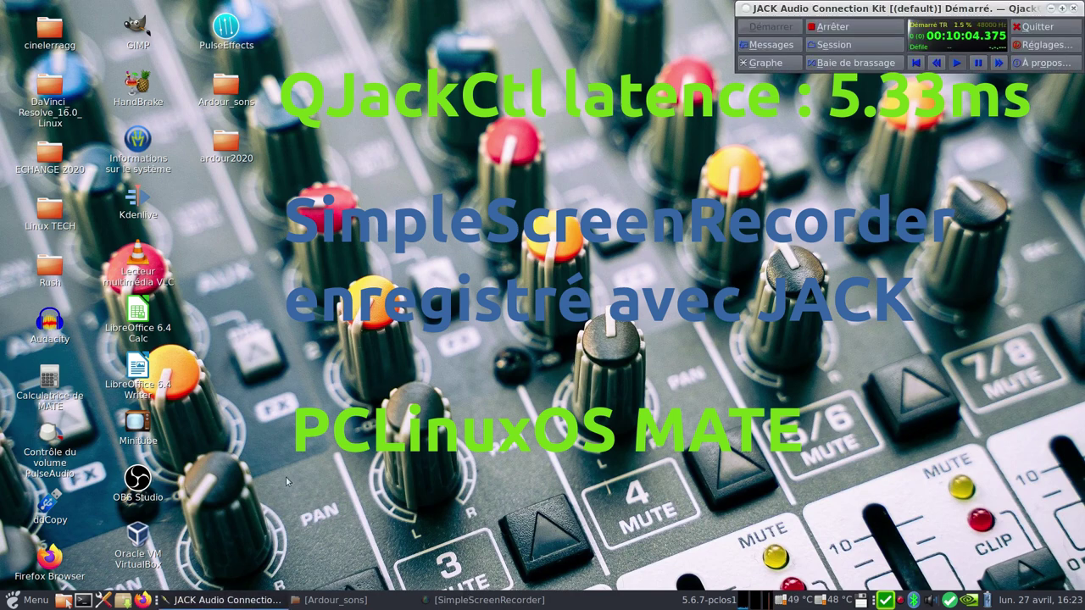